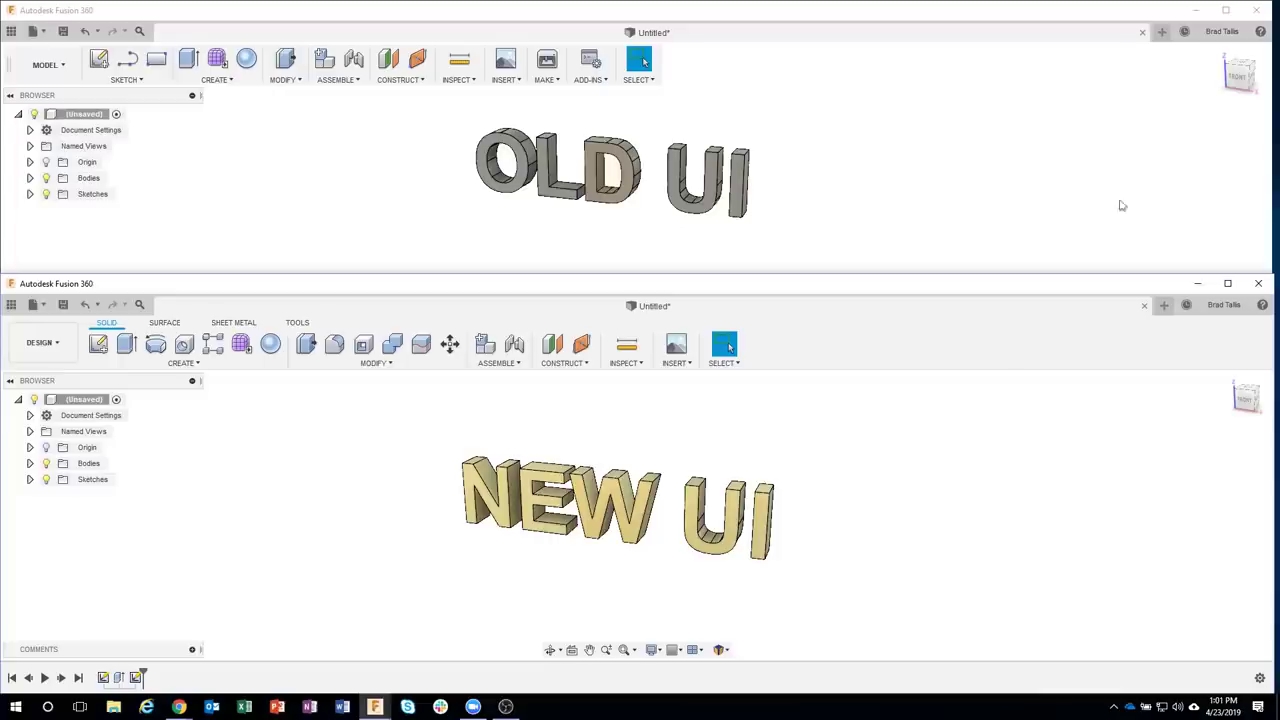
- Review the UI Preview option among the preview functionality preferences in the old interface, leaving the settings as they are
{"action": "left_click", "coordinate": [1218, 35]}
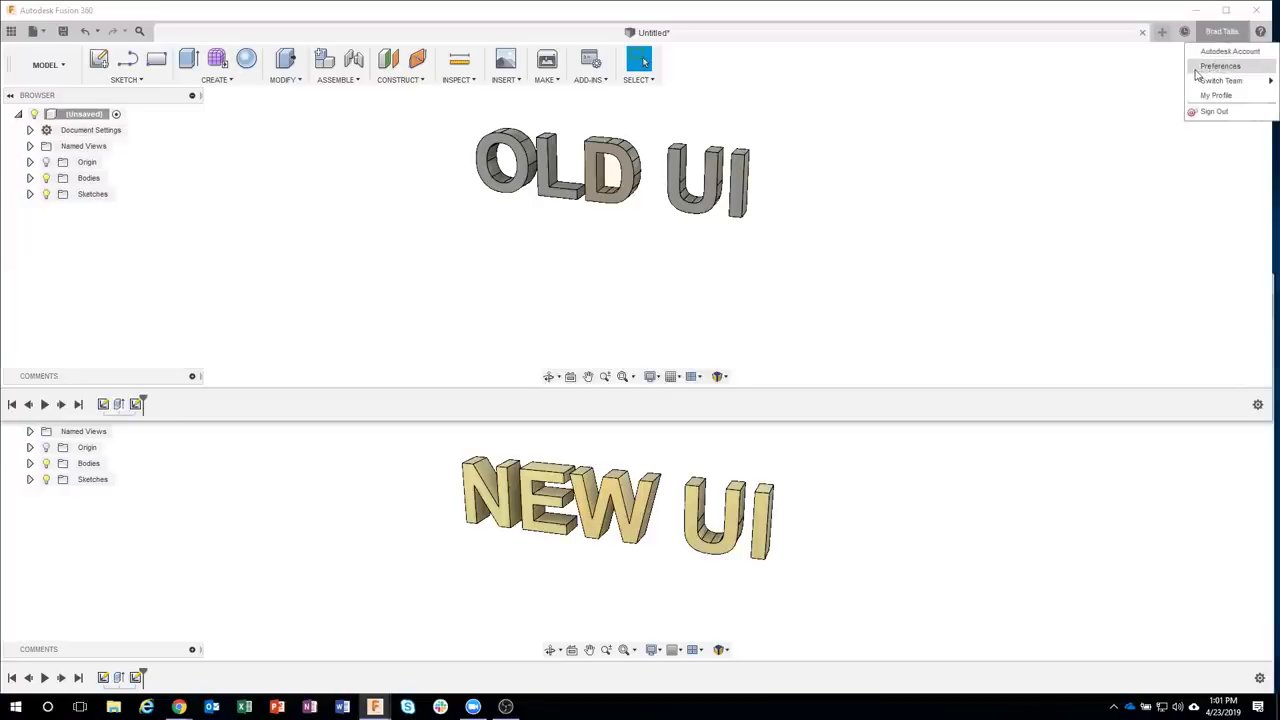
{"action": "left_click", "coordinate": [1198, 70]}
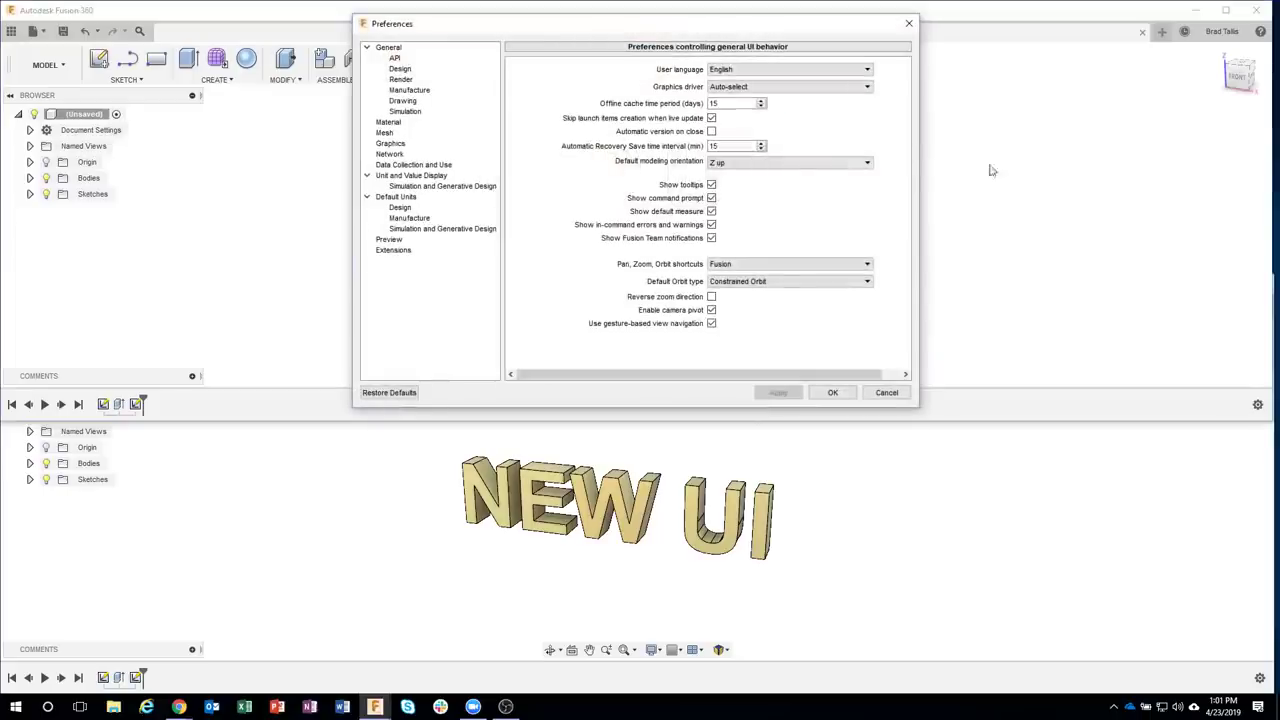
{"action": "left_click", "coordinate": [410, 242]}
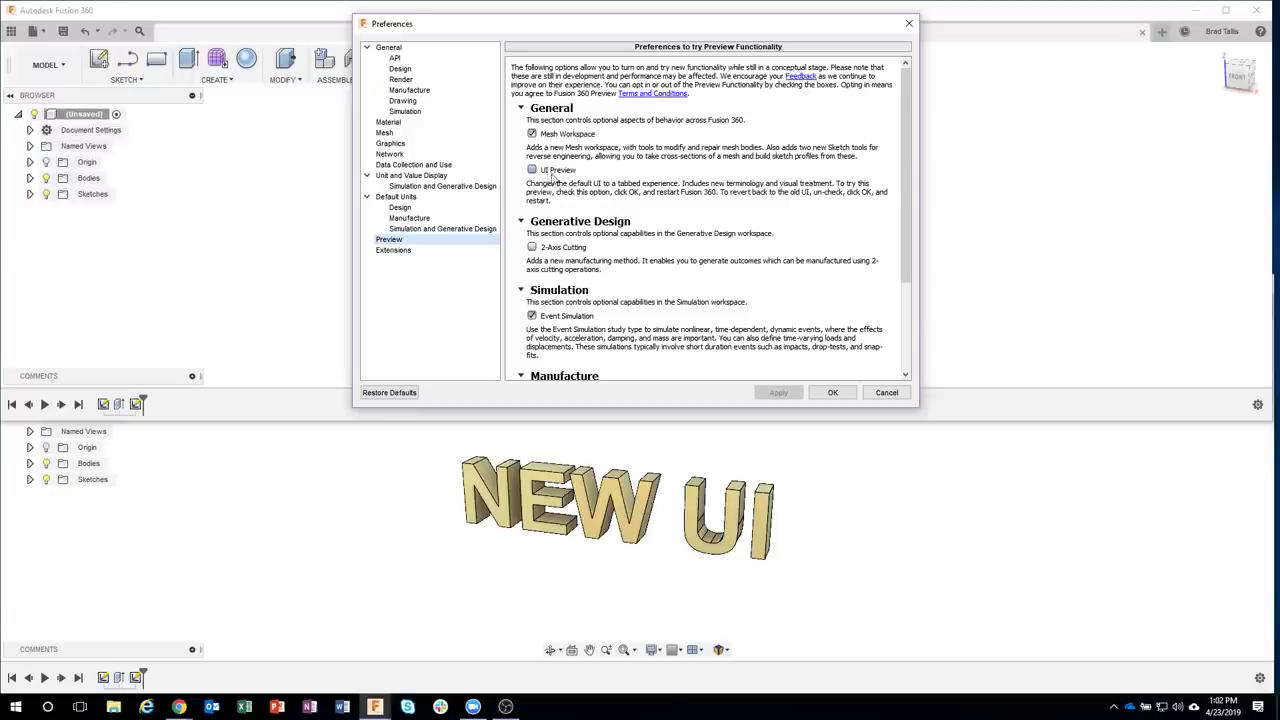
{"action": "left_click", "coordinate": [886, 392]}
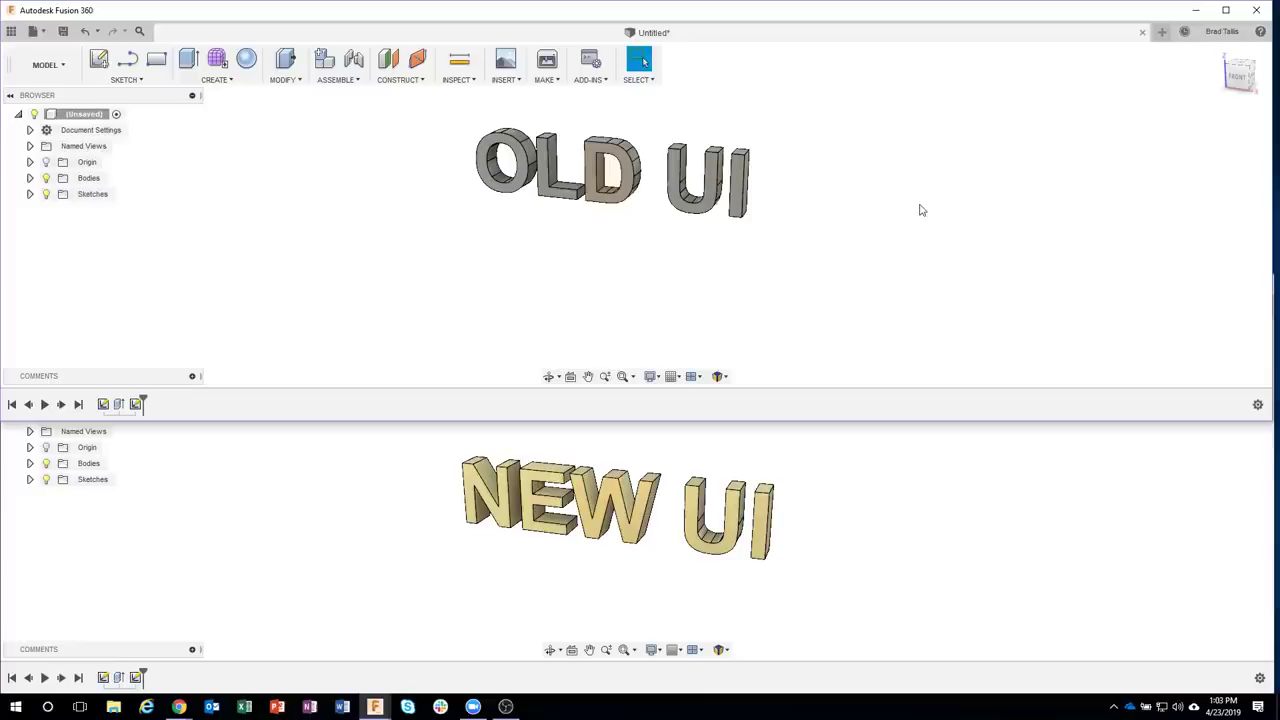
- Compare the available workspaces in the new interface with those in the old one, down to Drawing
{"action": "left_click", "coordinate": [903, 484]}
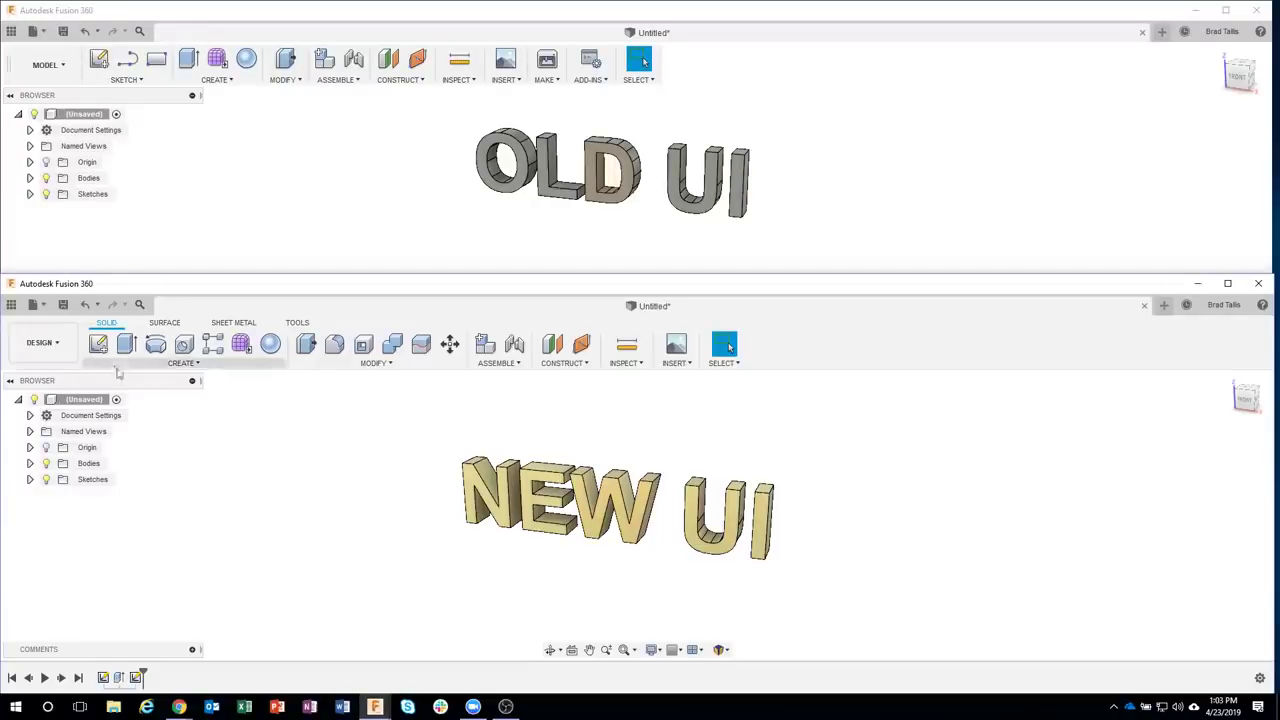
{"action": "left_click", "coordinate": [62, 348]}
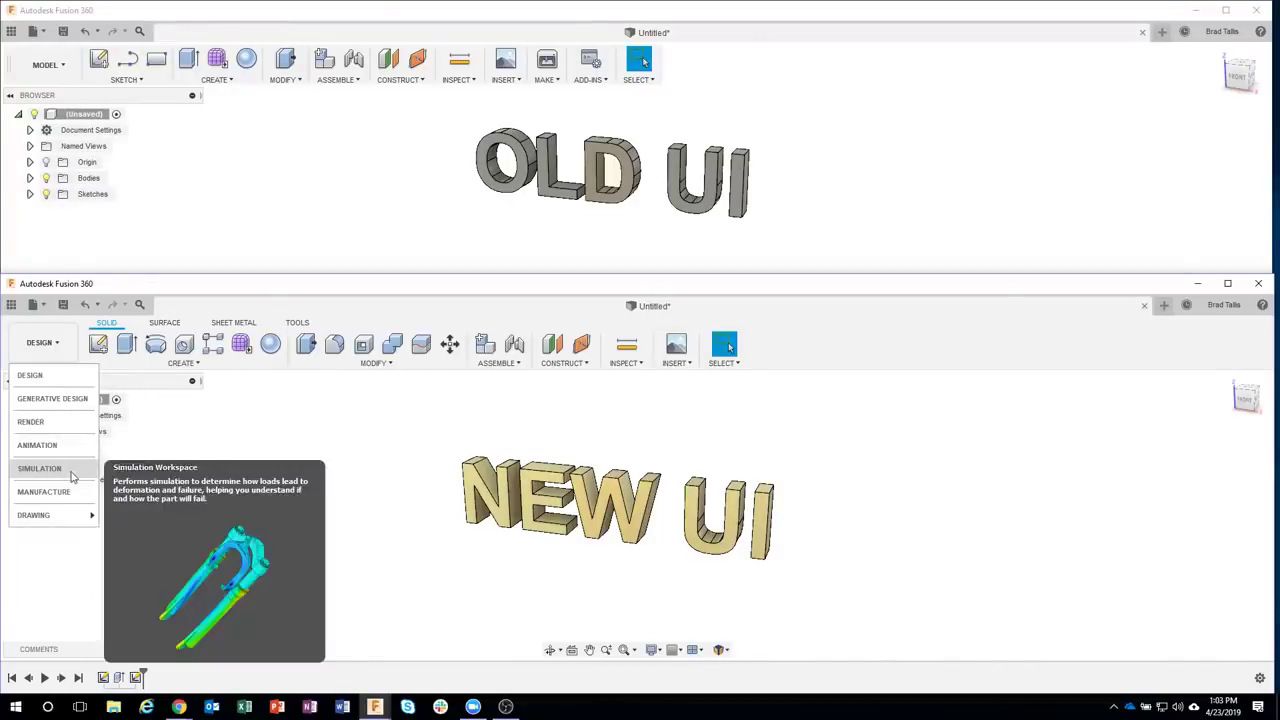
{"action": "mouse_move", "coordinate": [73, 516]}
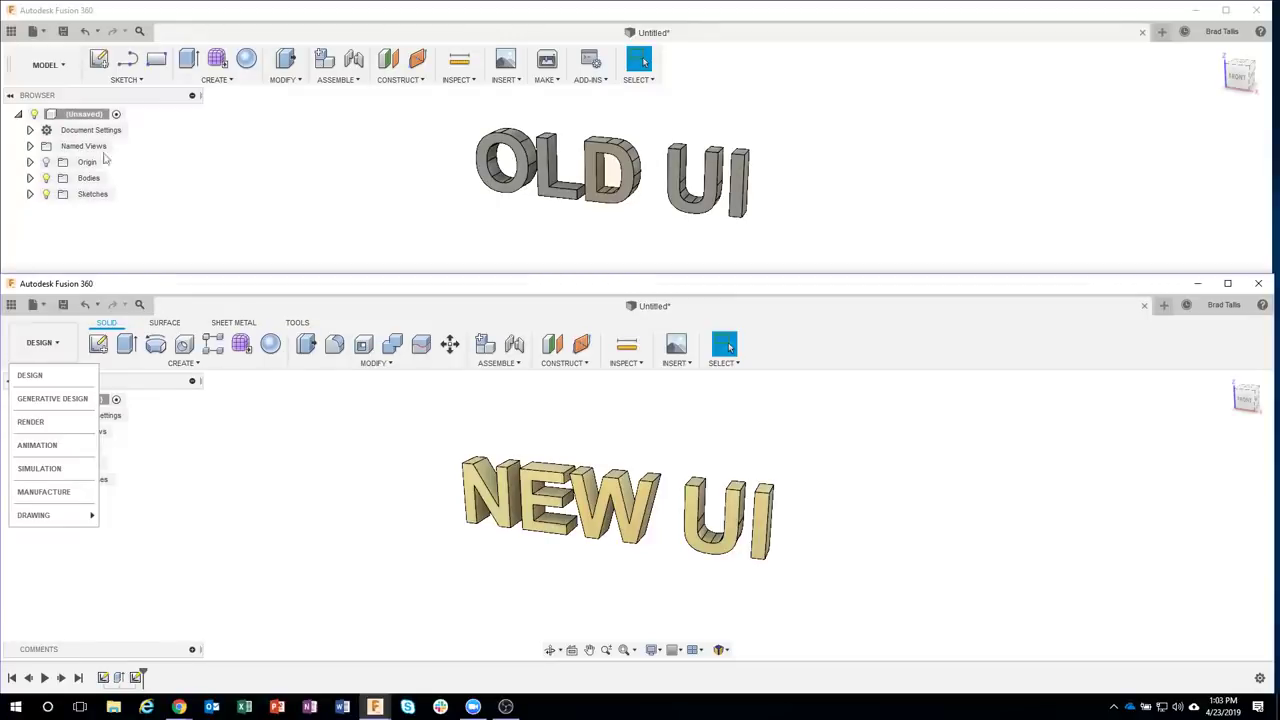
{"action": "left_click", "coordinate": [66, 73]}
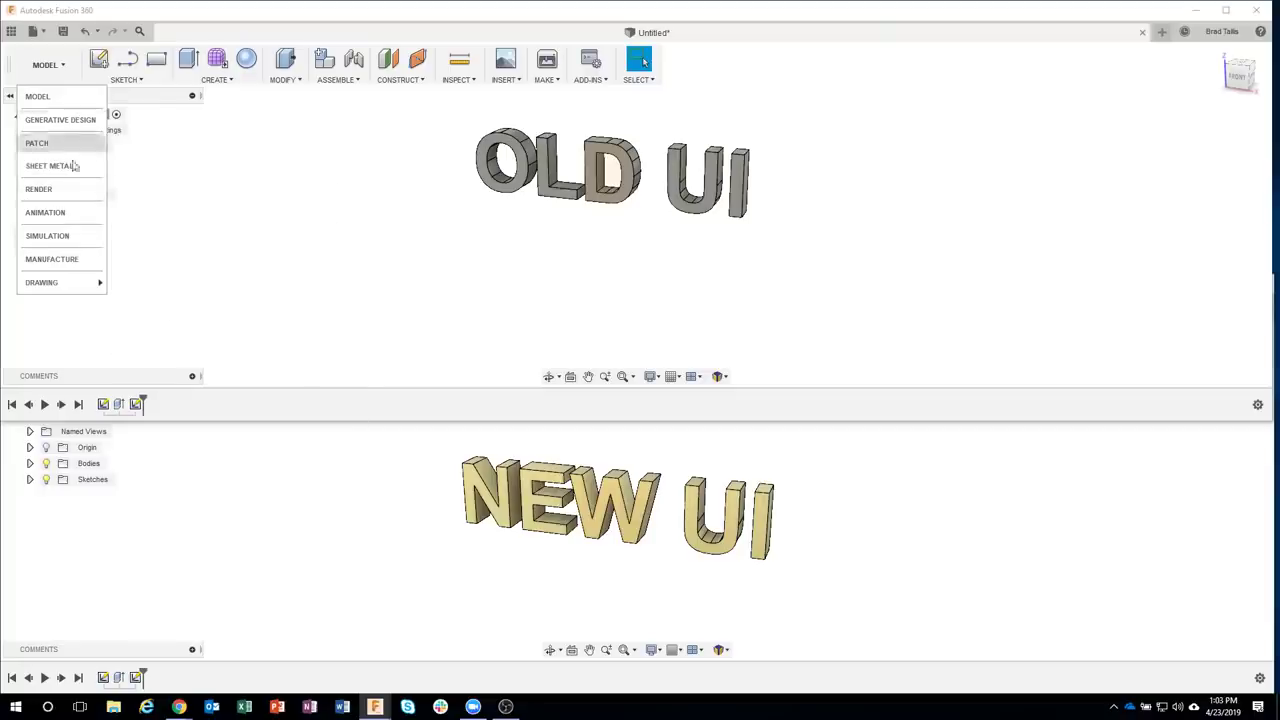
{"action": "mouse_move", "coordinate": [72, 287]}
{"action": "left_click", "coordinate": [171, 462]}
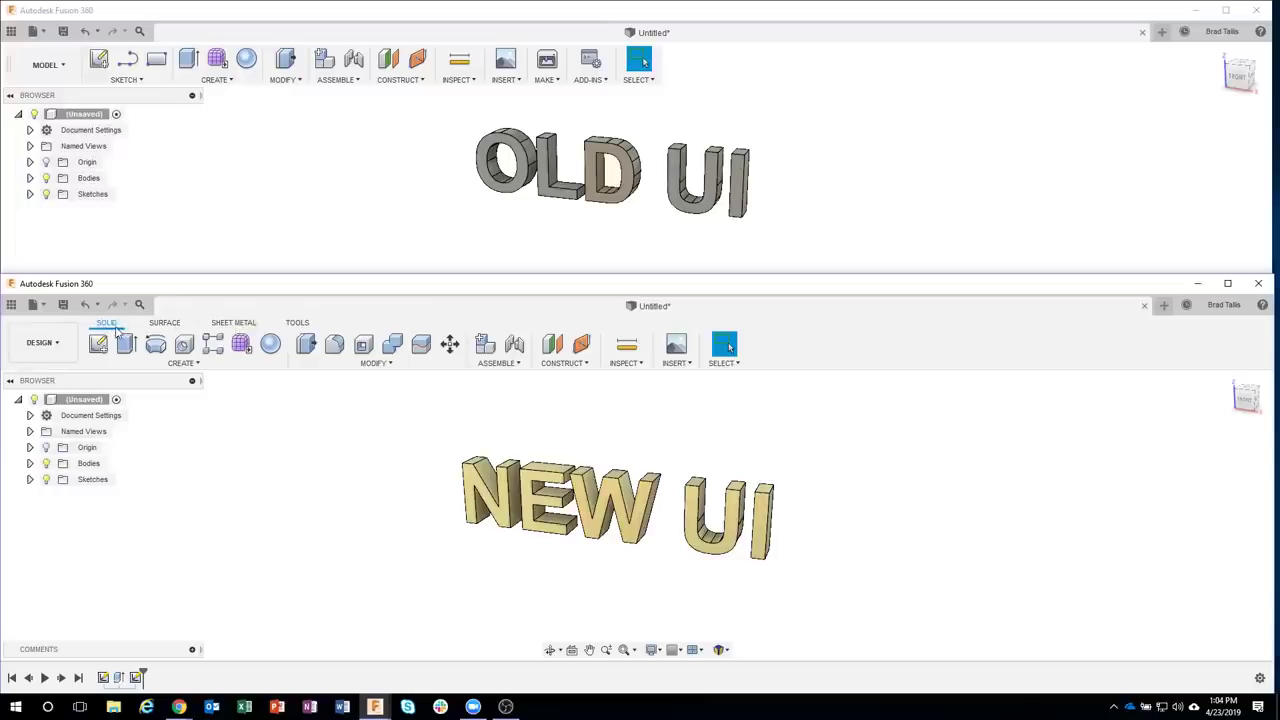
- Examine the Surface and Sheet Metal toolsets of the Design workspace in the new interface
{"action": "left_click", "coordinate": [166, 325]}
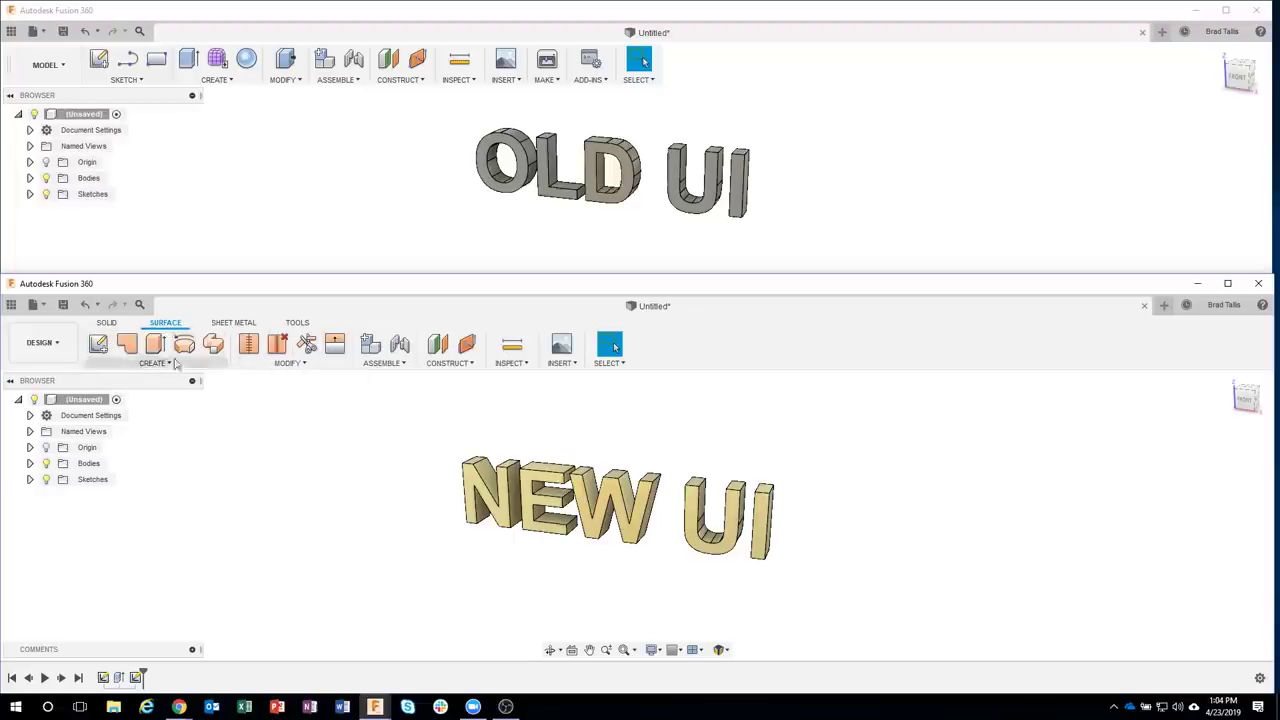
{"action": "left_click", "coordinate": [42, 342]}
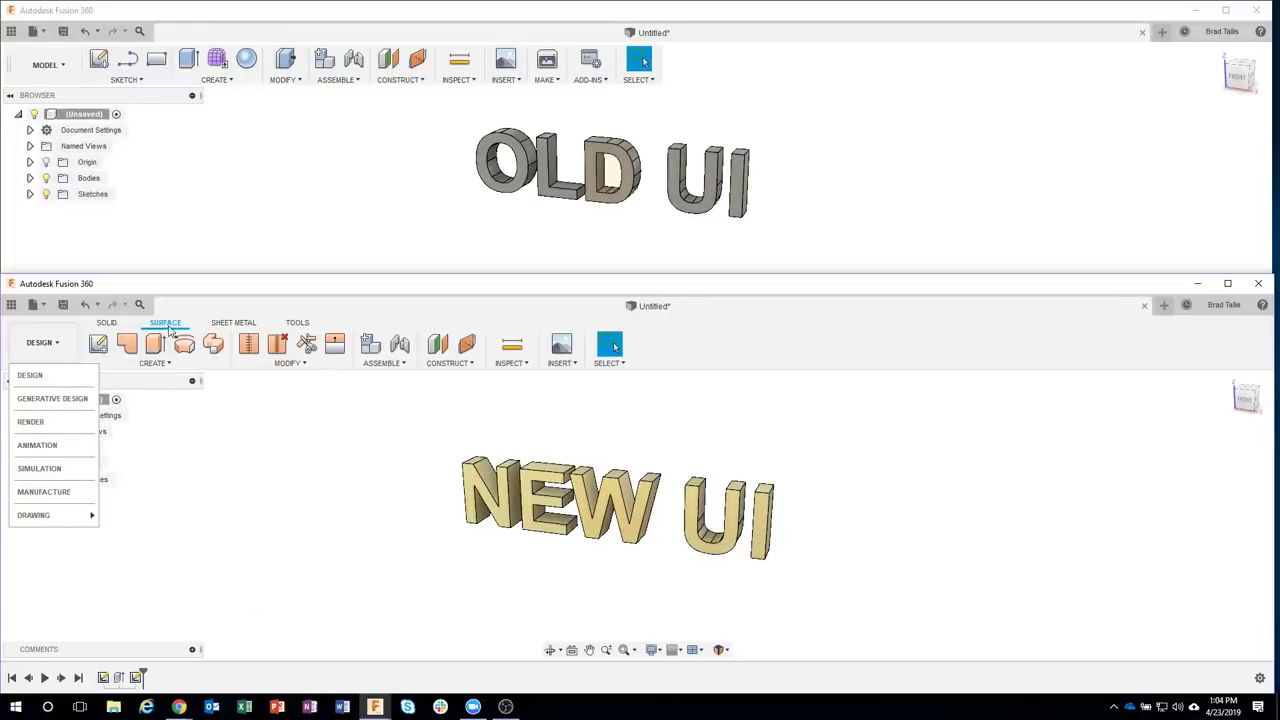
{"action": "left_click", "coordinate": [235, 325]}
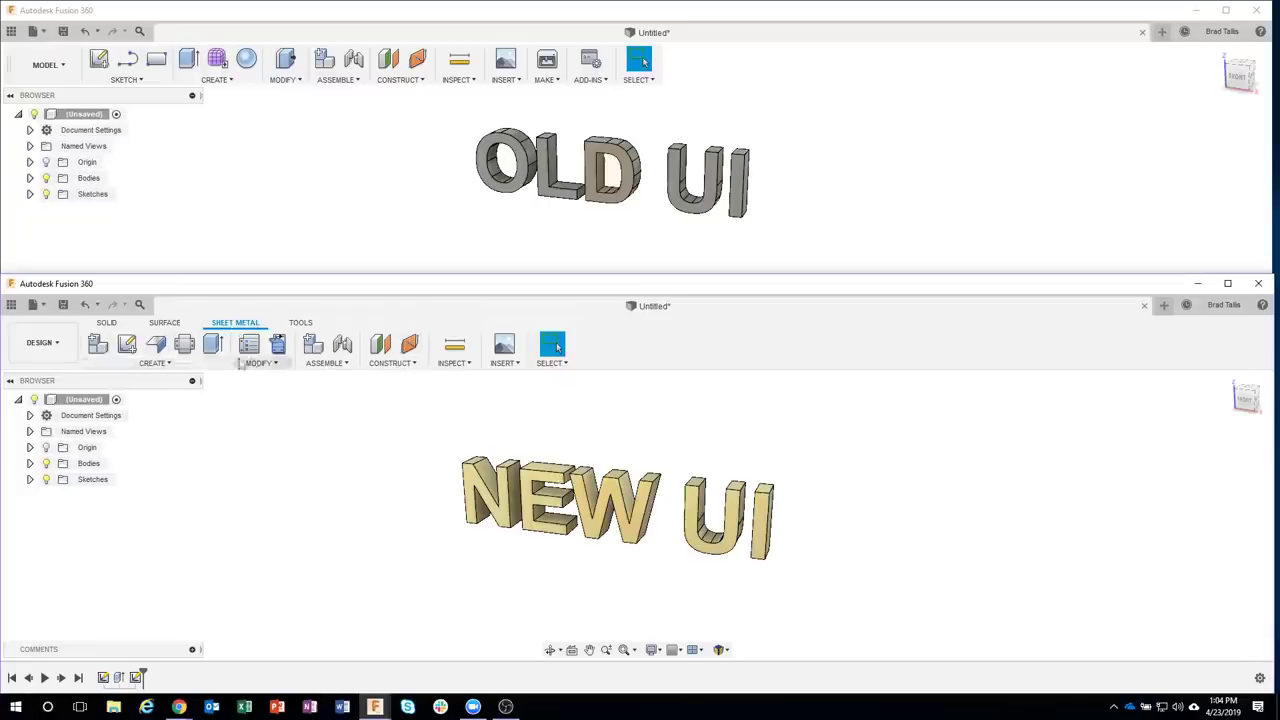
- Examine the Make, Add-Ins, Utility and Inspect commands among the new interface's Tools, and return to the Solid toolset
{"action": "left_click", "coordinate": [302, 323]}
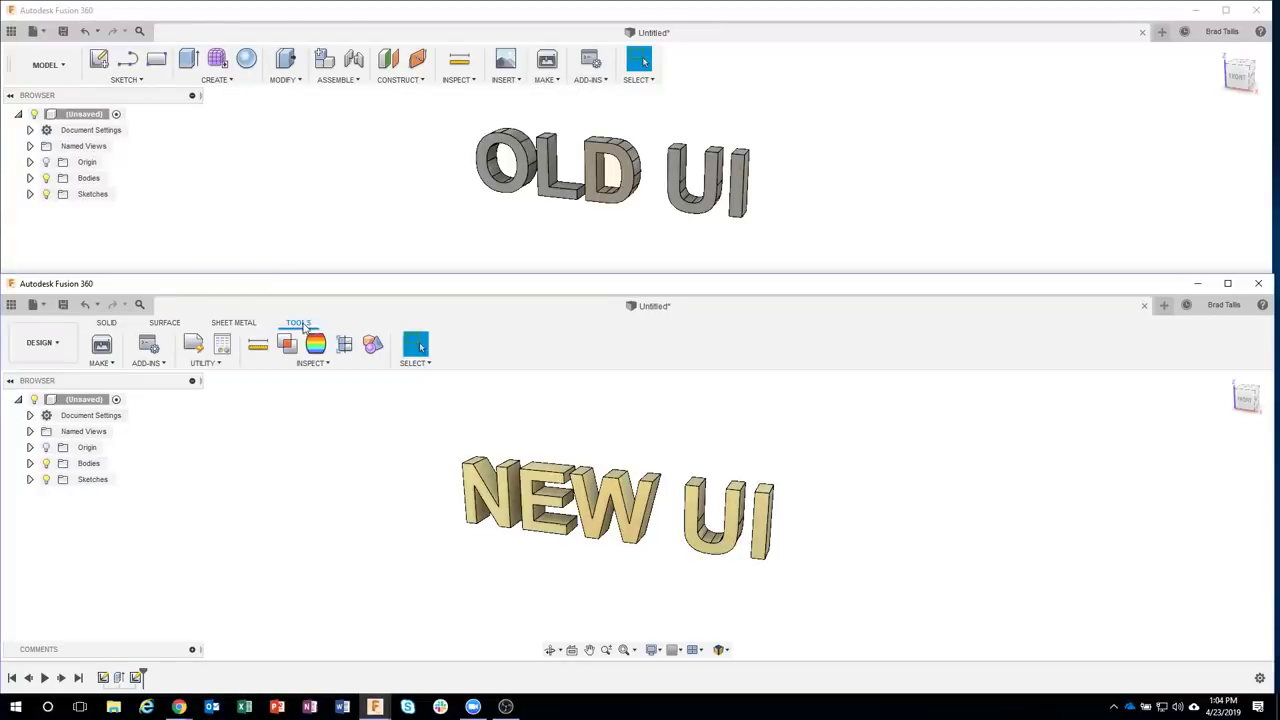
{"action": "left_click", "coordinate": [110, 364]}
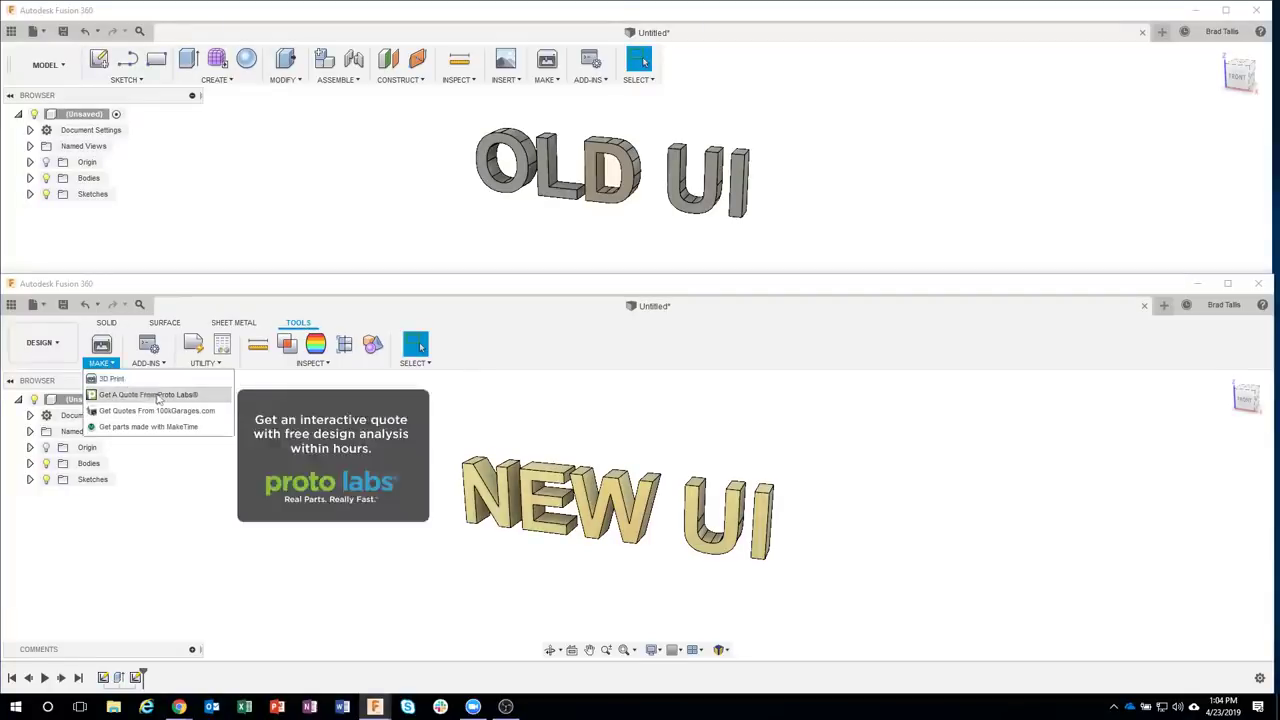
{"action": "mouse_move", "coordinate": [132, 366]}
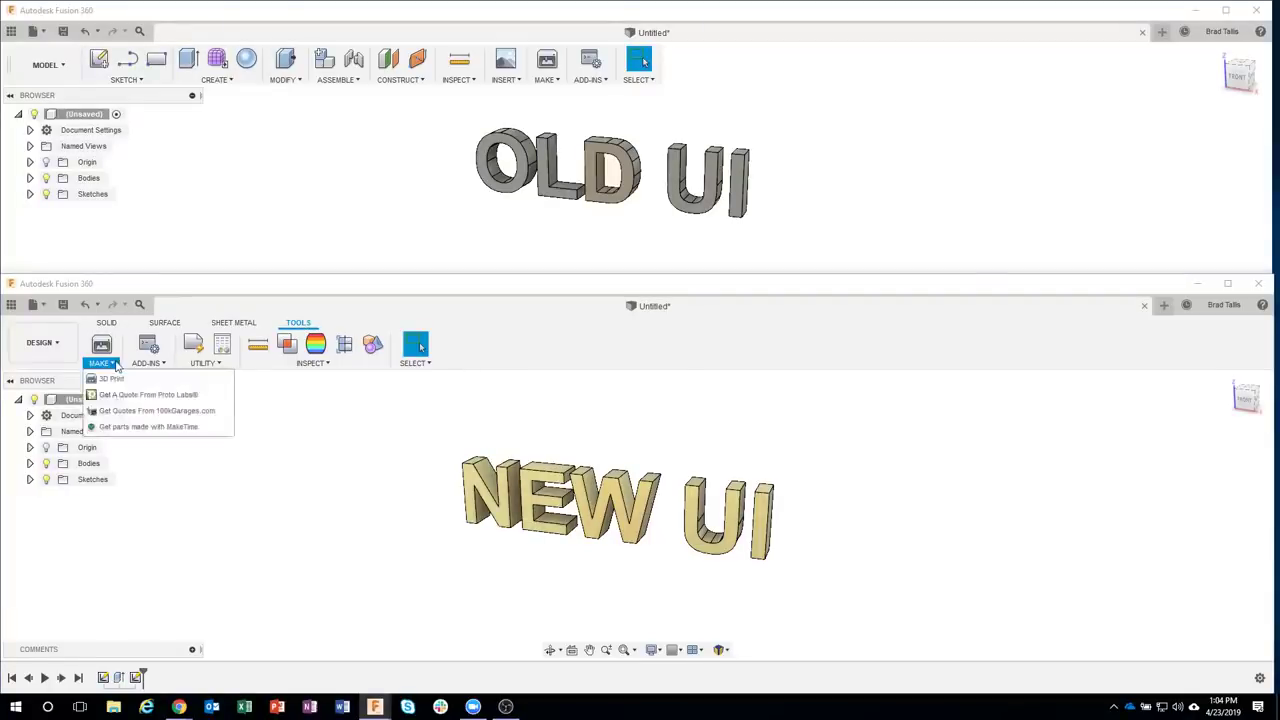
{"action": "left_click", "coordinate": [166, 365]}
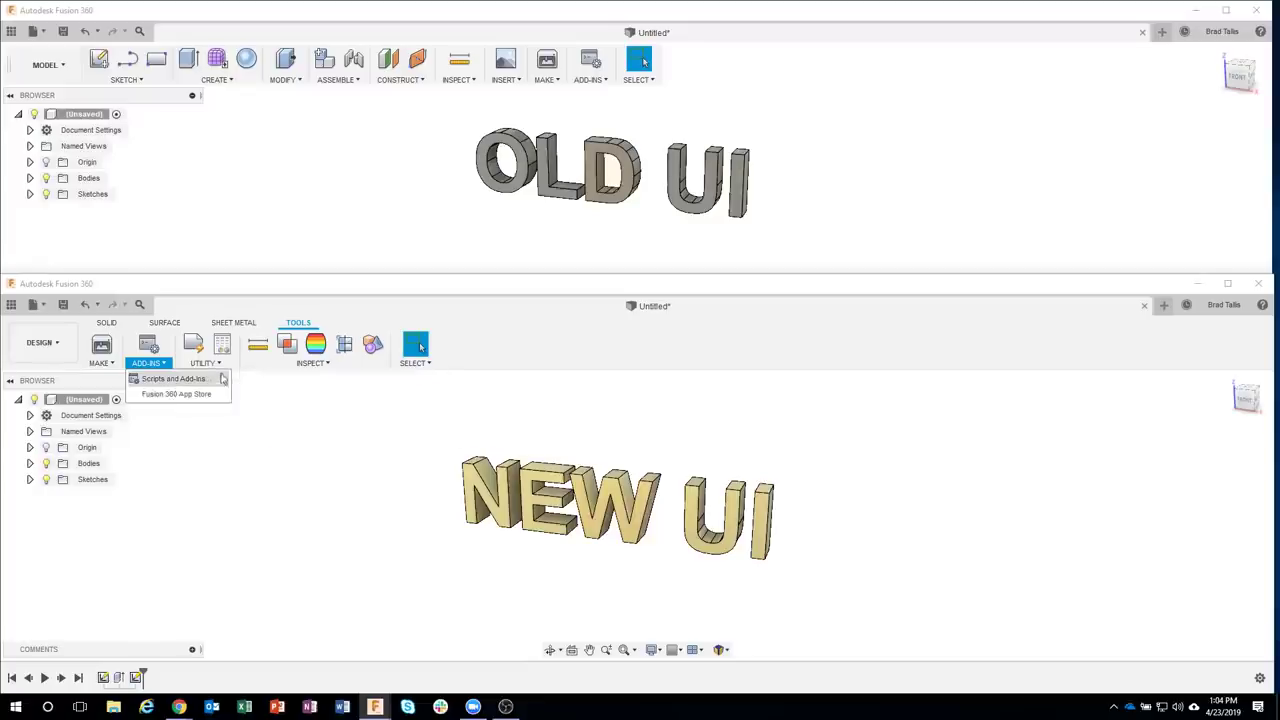
{"action": "mouse_move", "coordinate": [215, 366]}
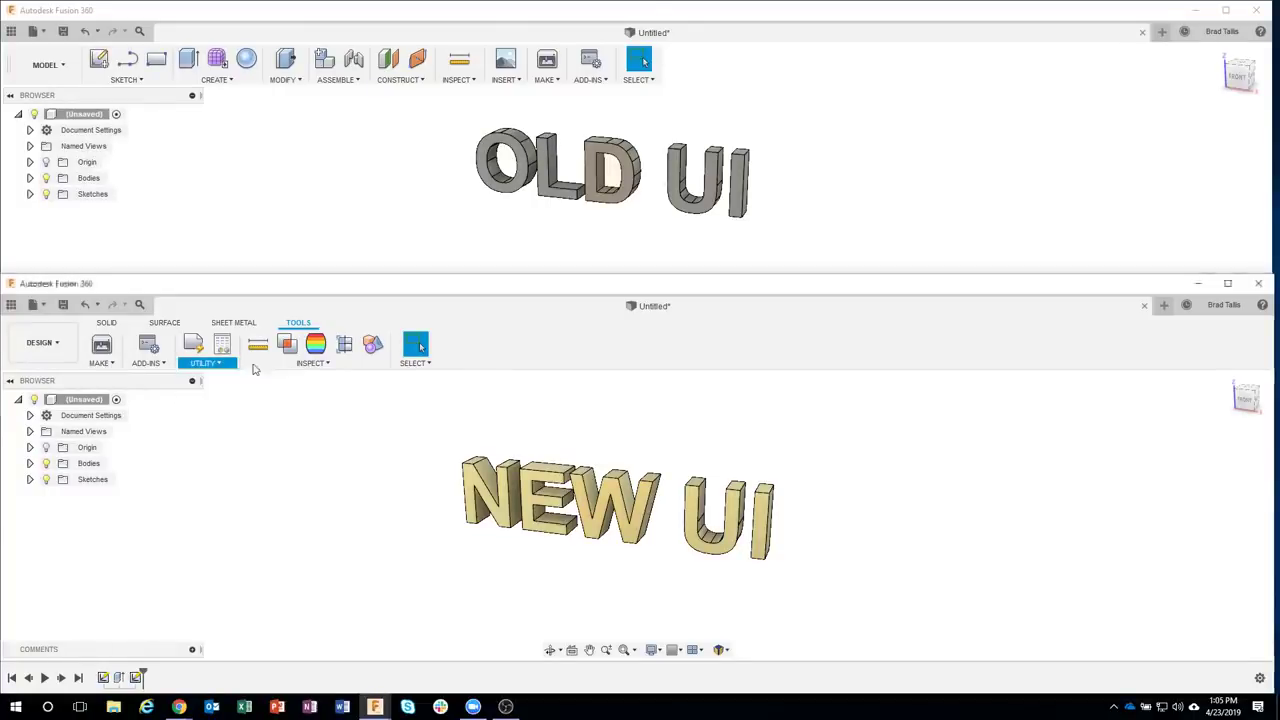
{"action": "mouse_move", "coordinate": [300, 366]}
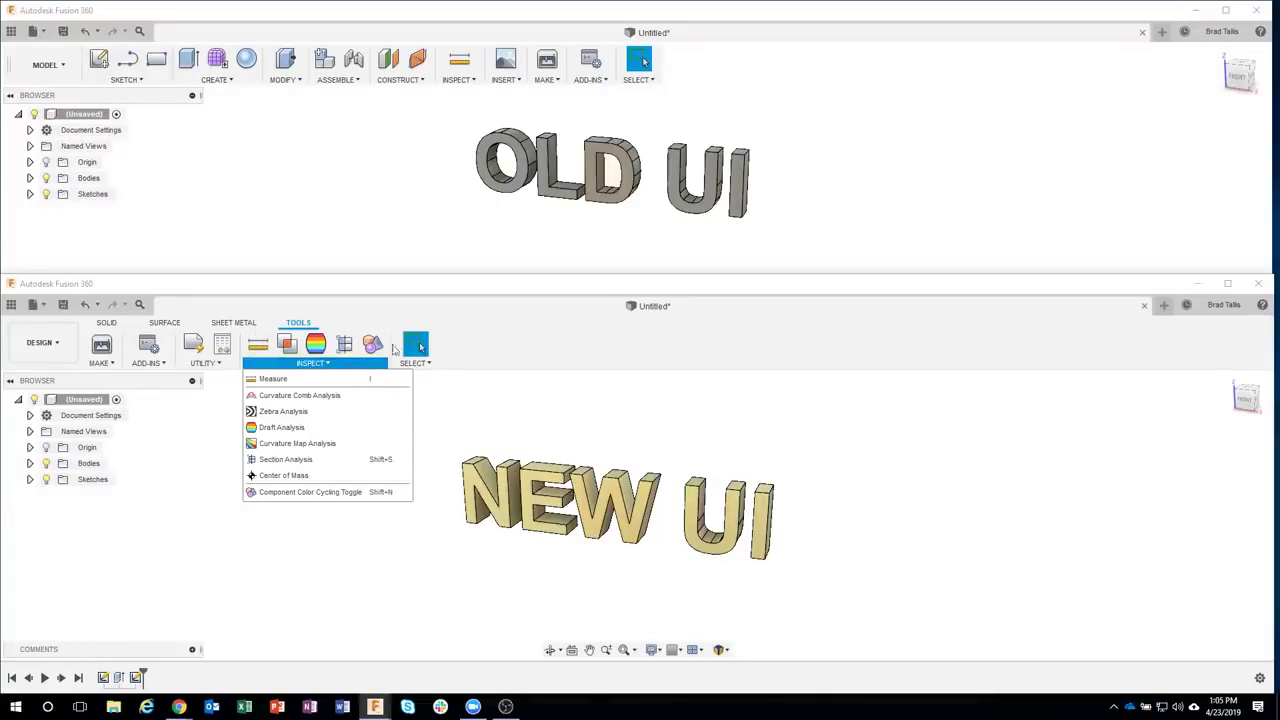
{"action": "left_click", "coordinate": [108, 324]}
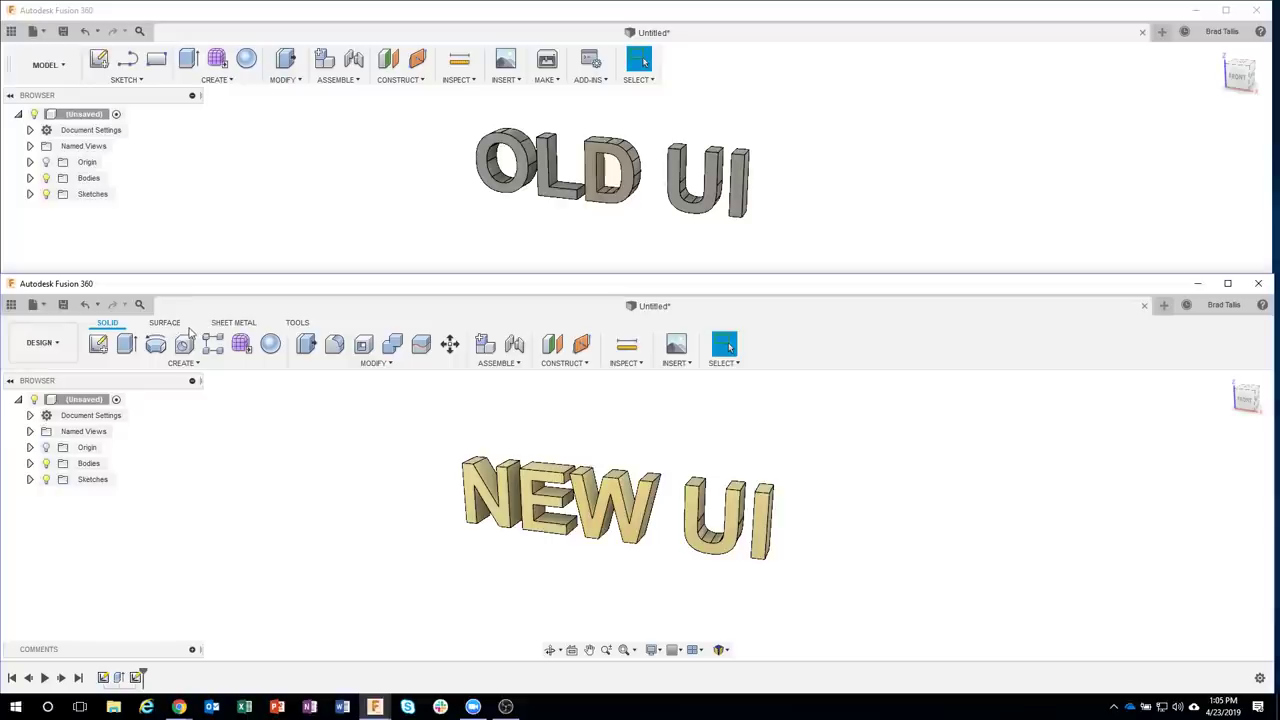
- Check the old interface's Patch and Sheet Metal workspaces again, and review the new interface's list including Generative Design
{"action": "left_click", "coordinate": [44, 70]}
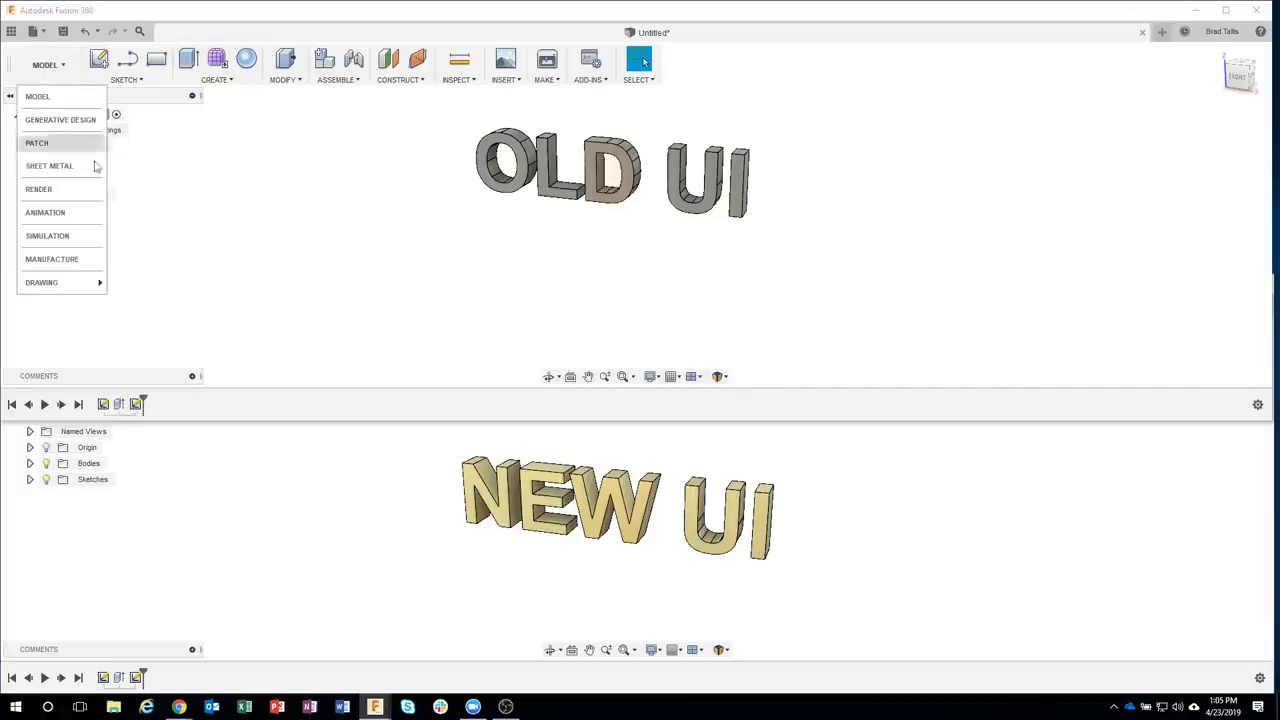
{"action": "left_click", "coordinate": [203, 474]}
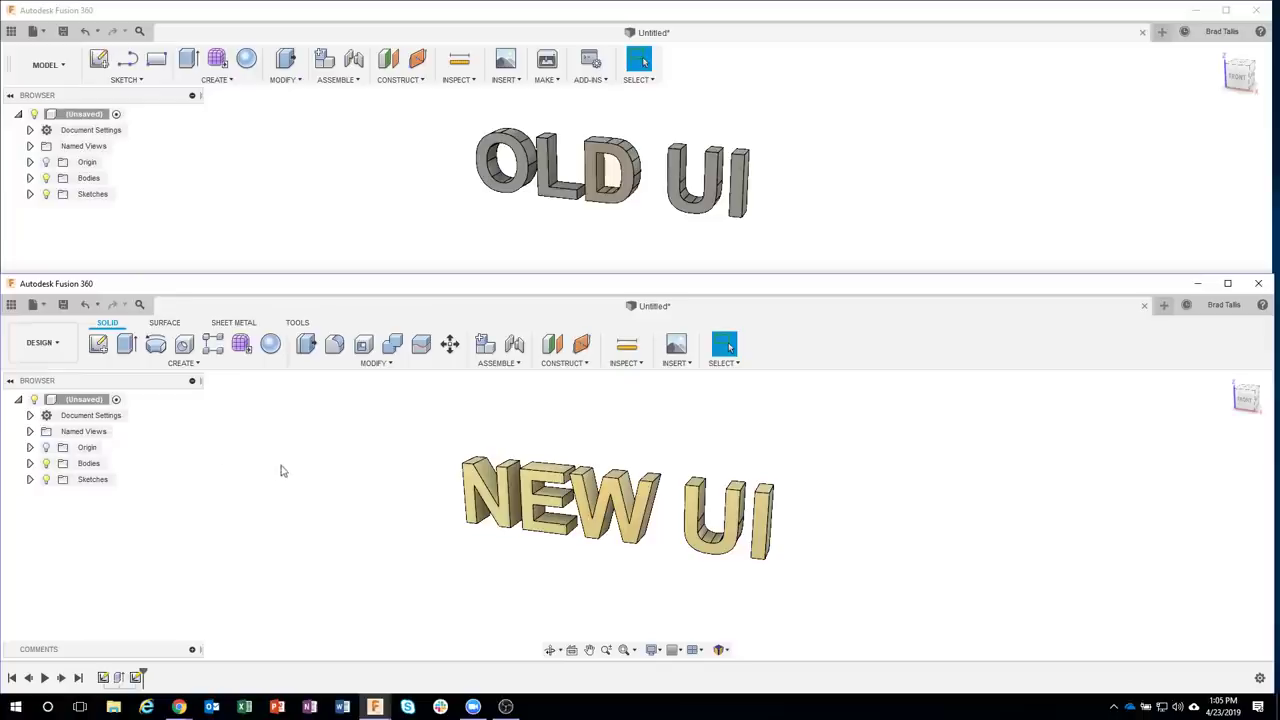
{"action": "left_click", "coordinate": [60, 347]}
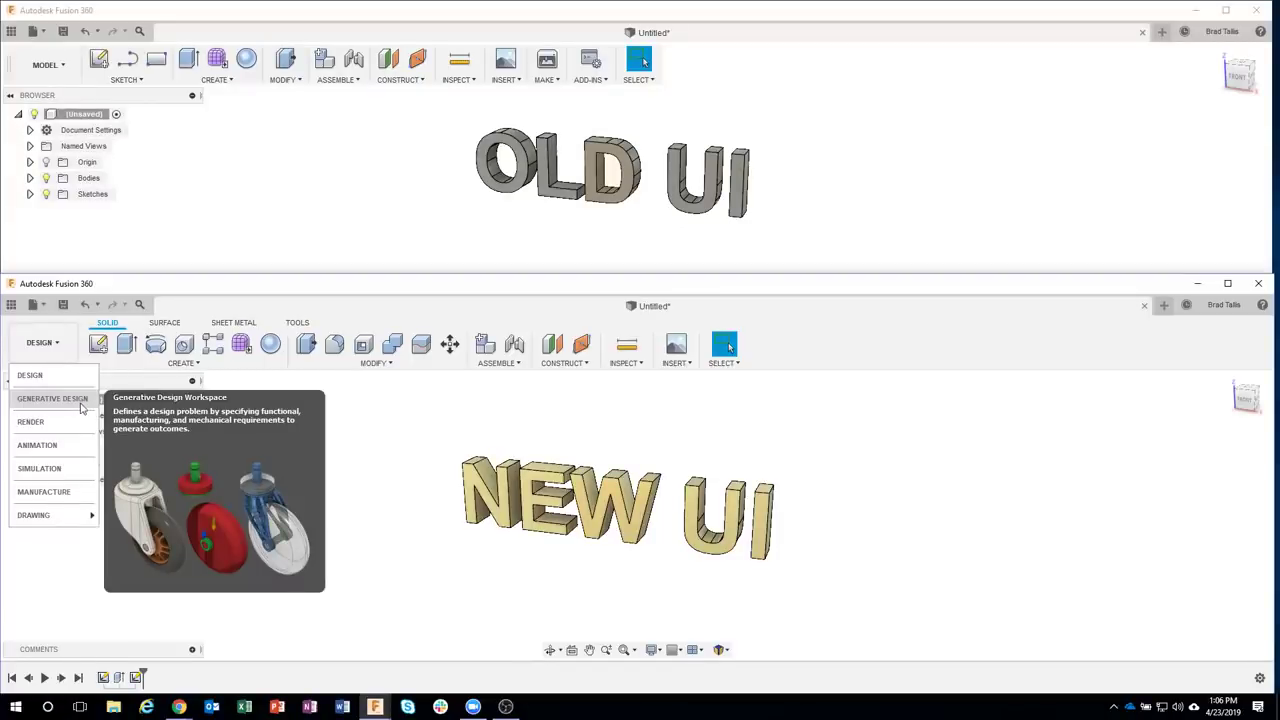
{"action": "left_click", "coordinate": [349, 561]}
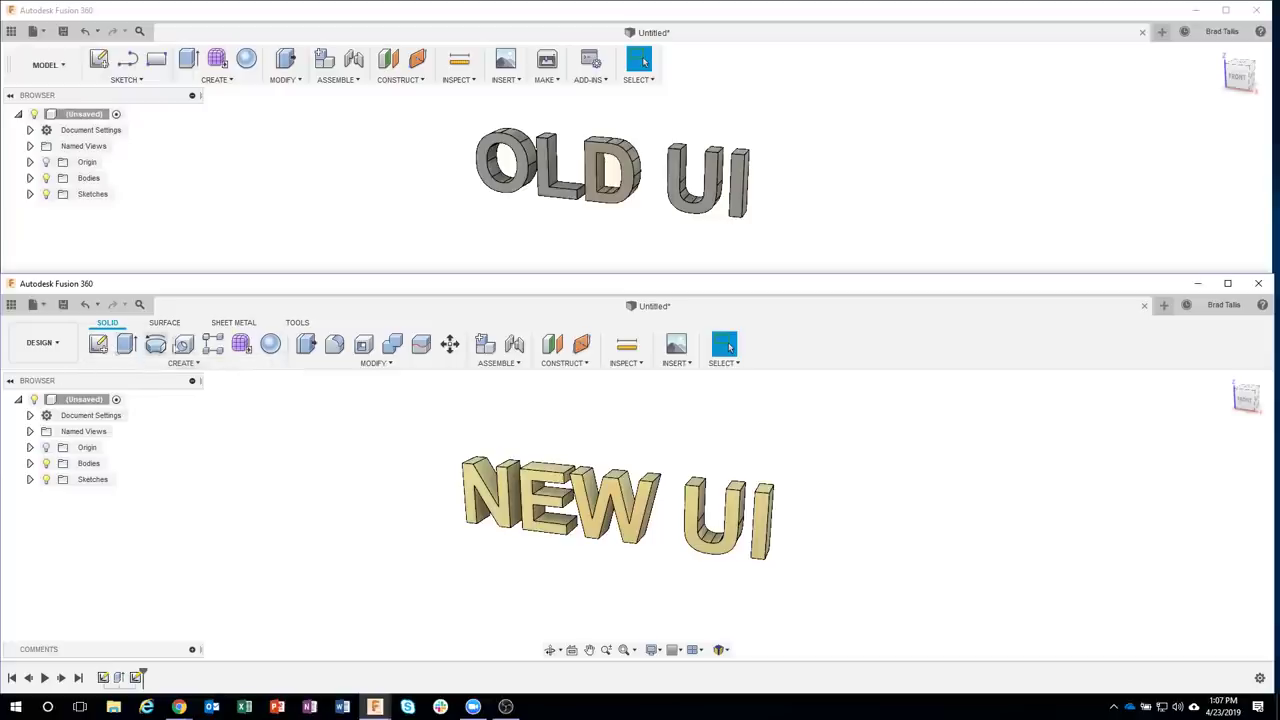
- Remove the Sphere and pattern commands from the Solid Create toolbar in the new interface
{"action": "right_click", "coordinate": [270, 347]}
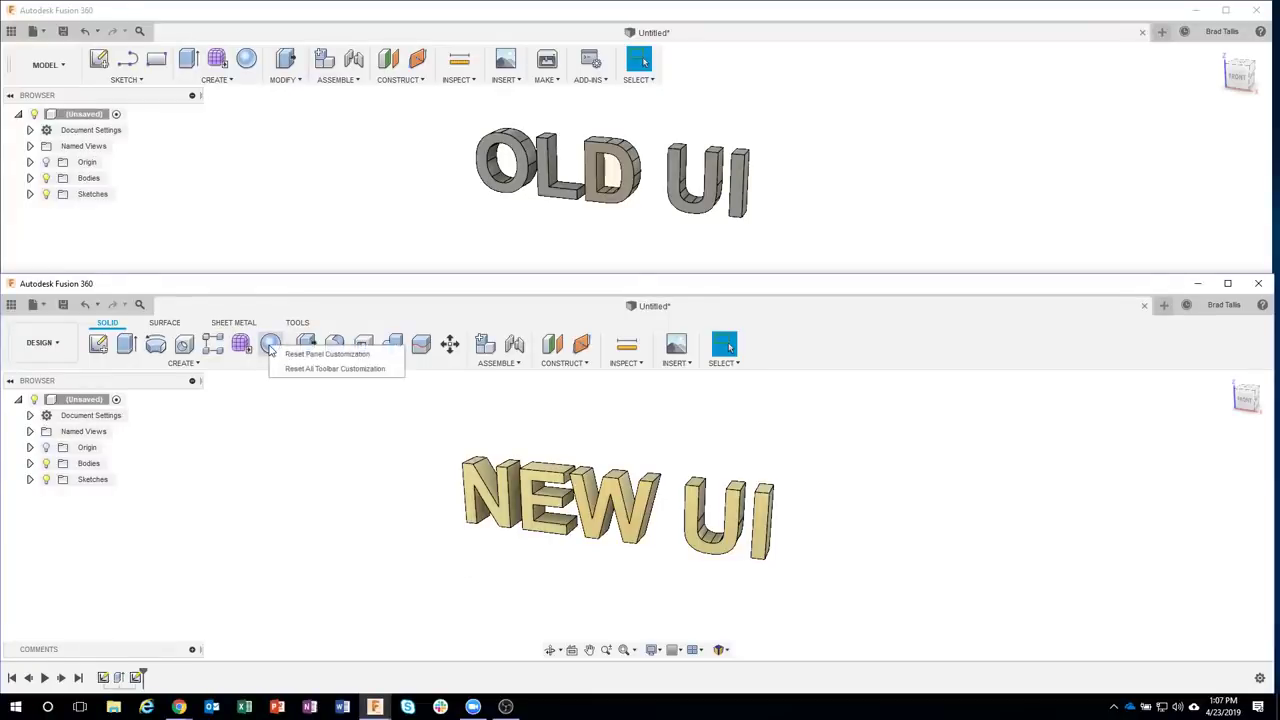
{"action": "left_click", "coordinate": [272, 388]}
{"action": "left_click_drag", "start_coordinate": [272, 356], "coordinate": [322, 440]}
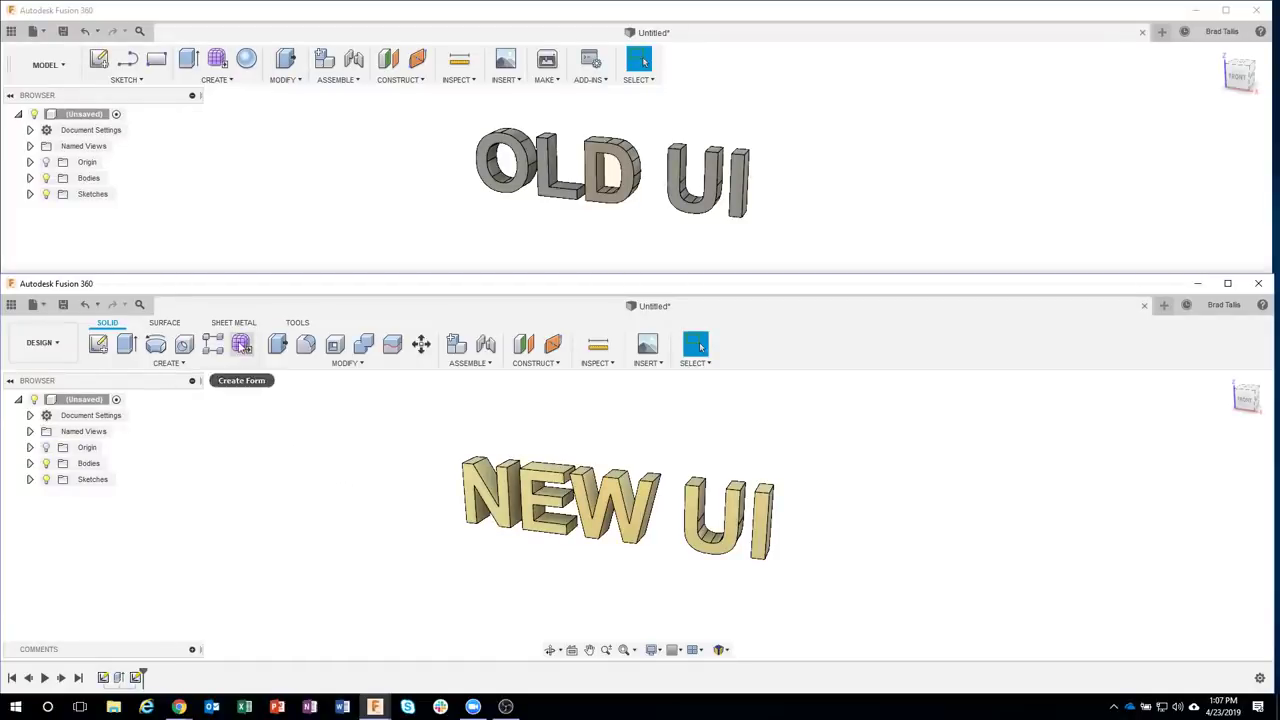
{"action": "left_click_drag", "start_coordinate": [221, 347], "coordinate": [268, 420]}
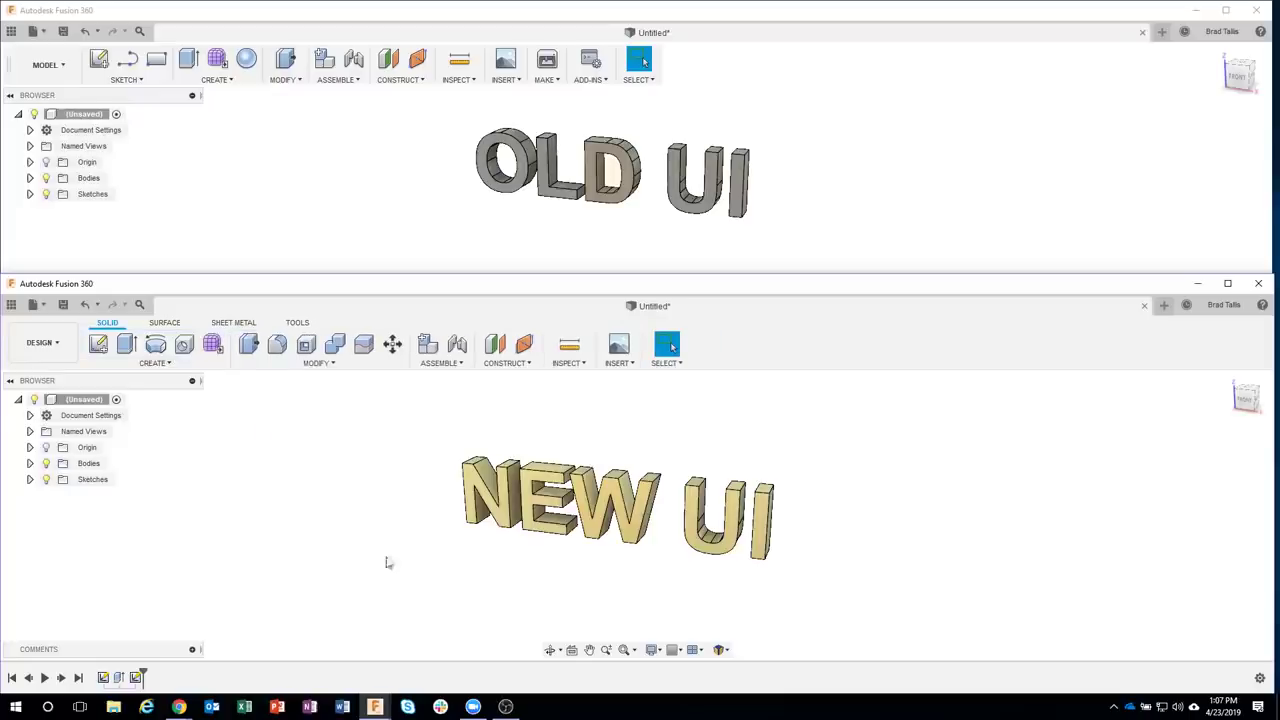
- Move the Hole command after Create Form in the Solid Create toolbar, and return it to its original place
{"action": "left_click", "coordinate": [185, 346]}
{"action": "mouse_move", "coordinate": [185, 346]}
{"action": "left_mouse_down"}
{"action": "mouse_move", "coordinate": [213, 347]}
{"action": "mouse_move", "coordinate": [127, 343]}
{"action": "mouse_move", "coordinate": [226, 346]}
{"action": "left_mouse_up"}
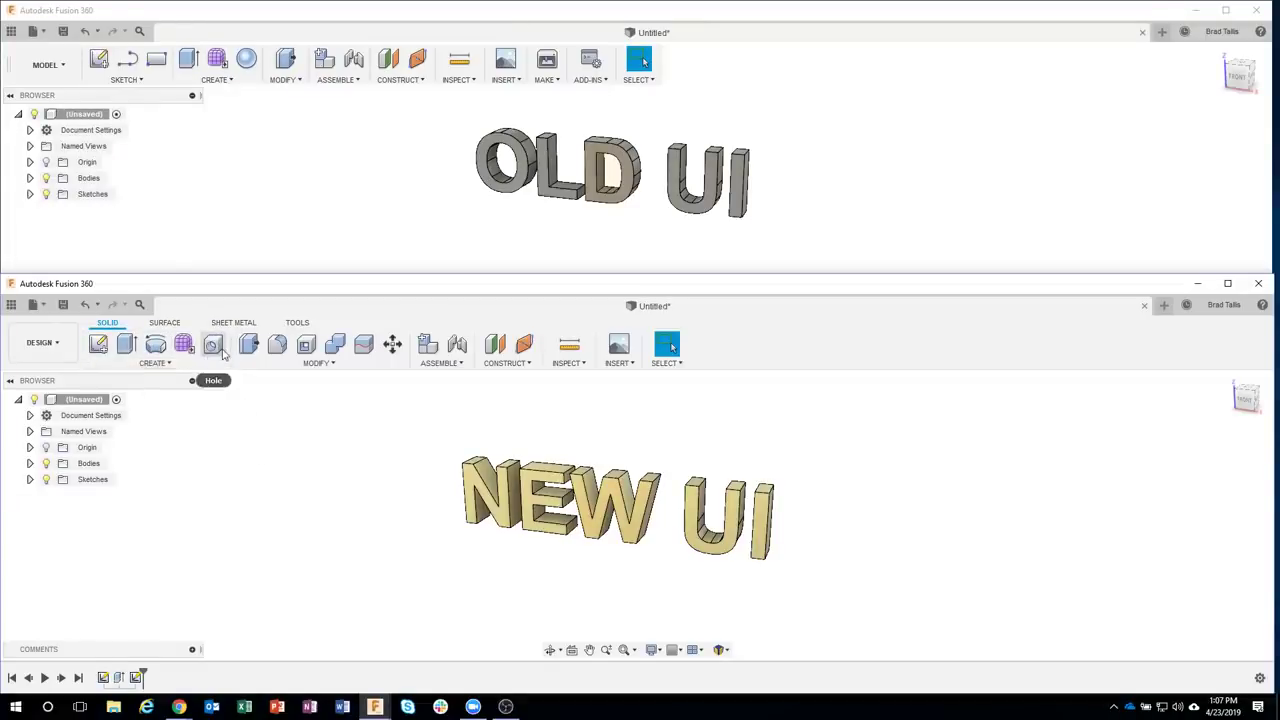
{"action": "left_click", "coordinate": [219, 348]}
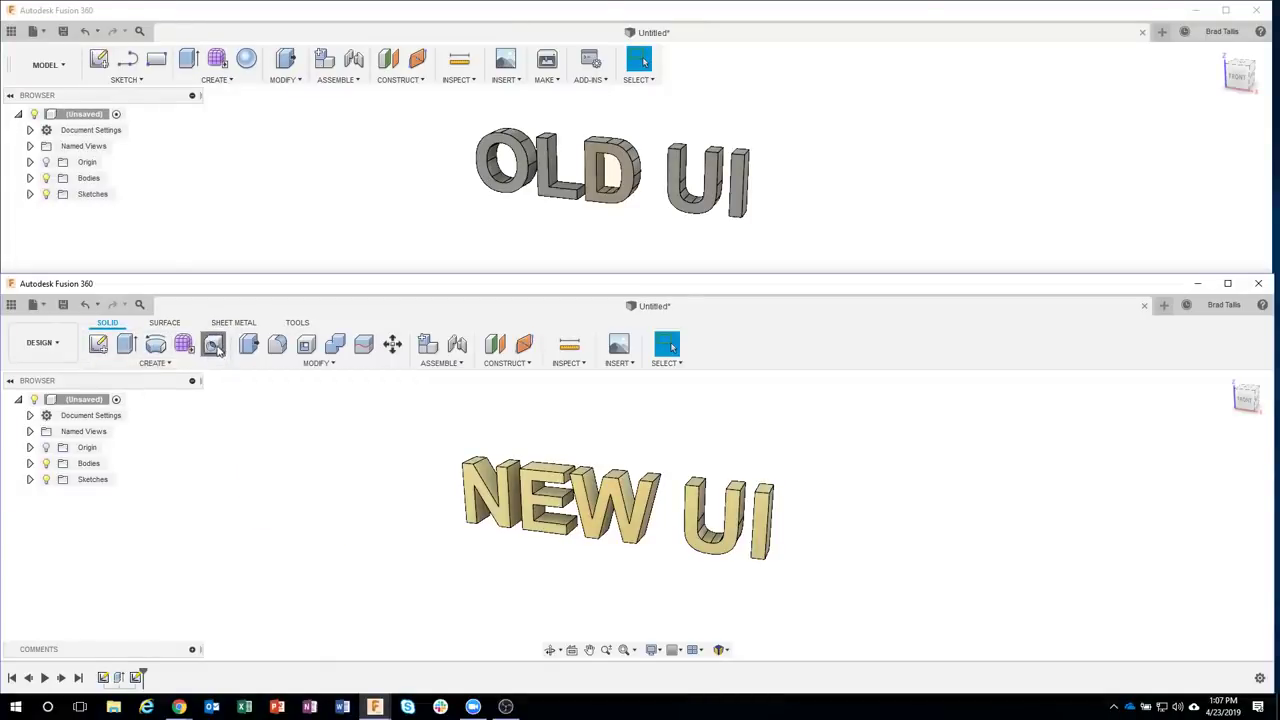
{"action": "left_click_drag", "start_coordinate": [215, 347], "coordinate": [180, 345]}
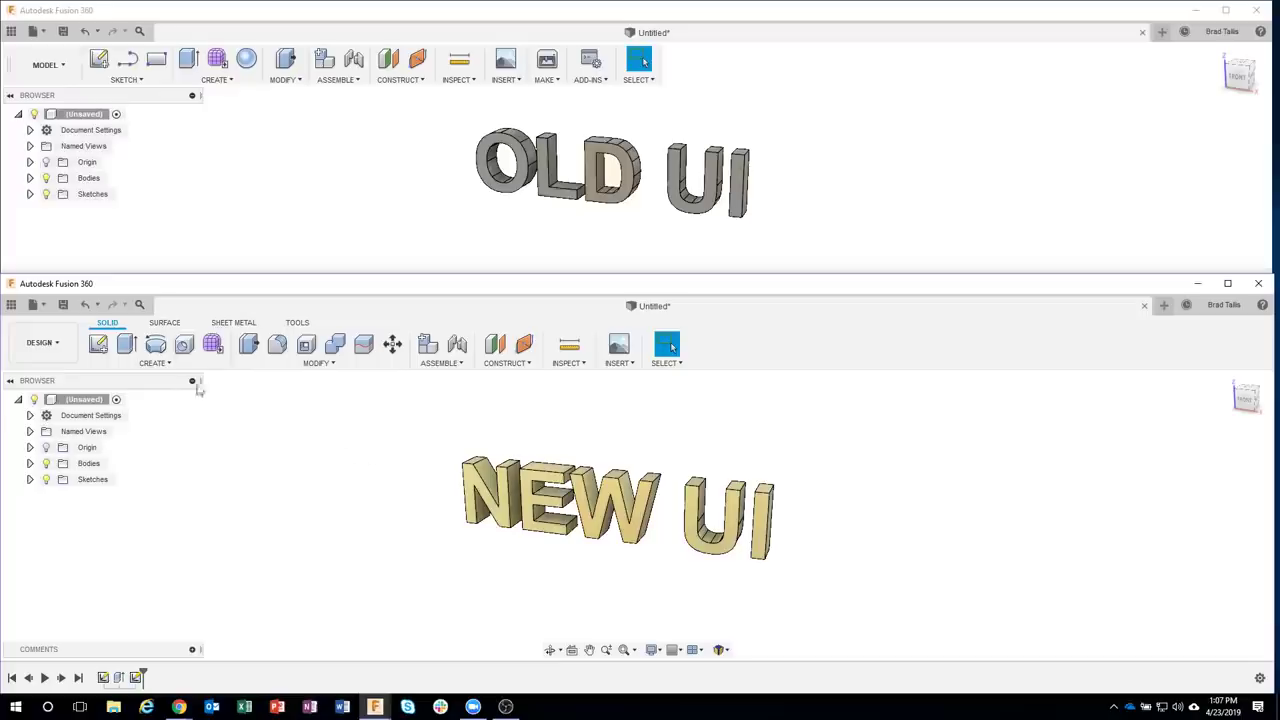
- Pin the Sphere command to the Solid Create toolbar in the new interface
{"action": "left_click", "coordinate": [171, 366]}
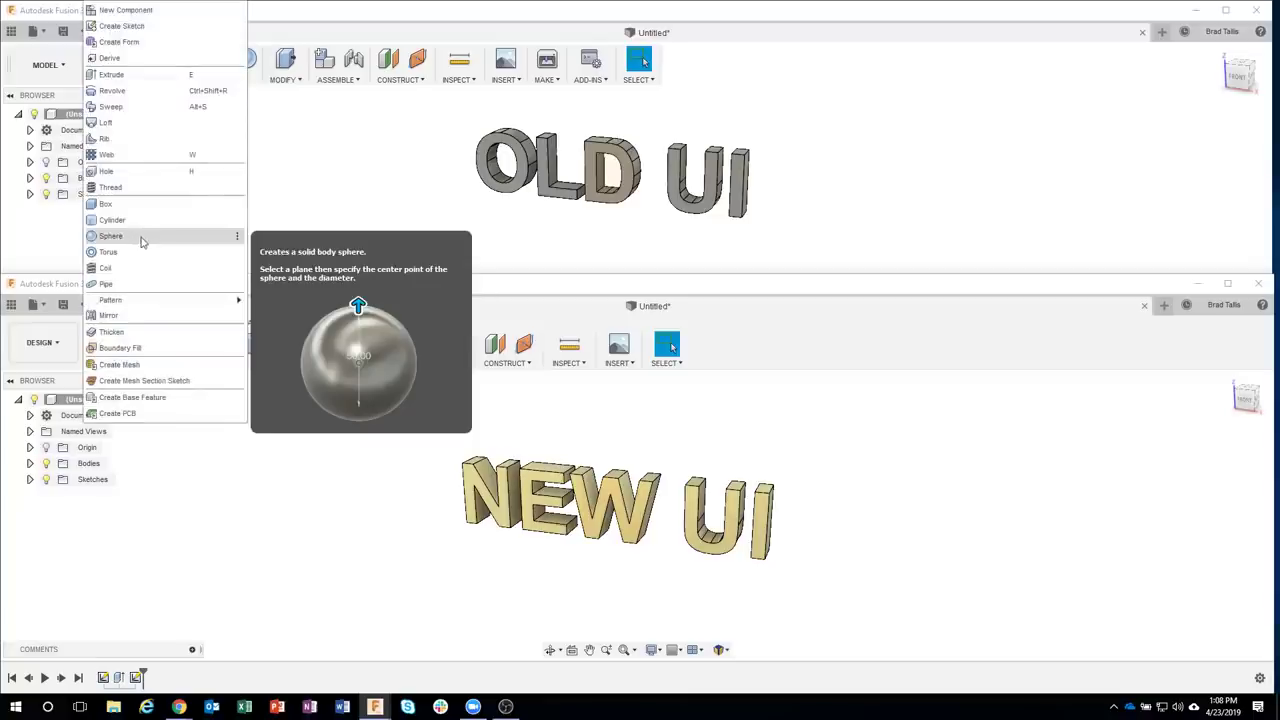
{"action": "left_click", "coordinate": [237, 240]}
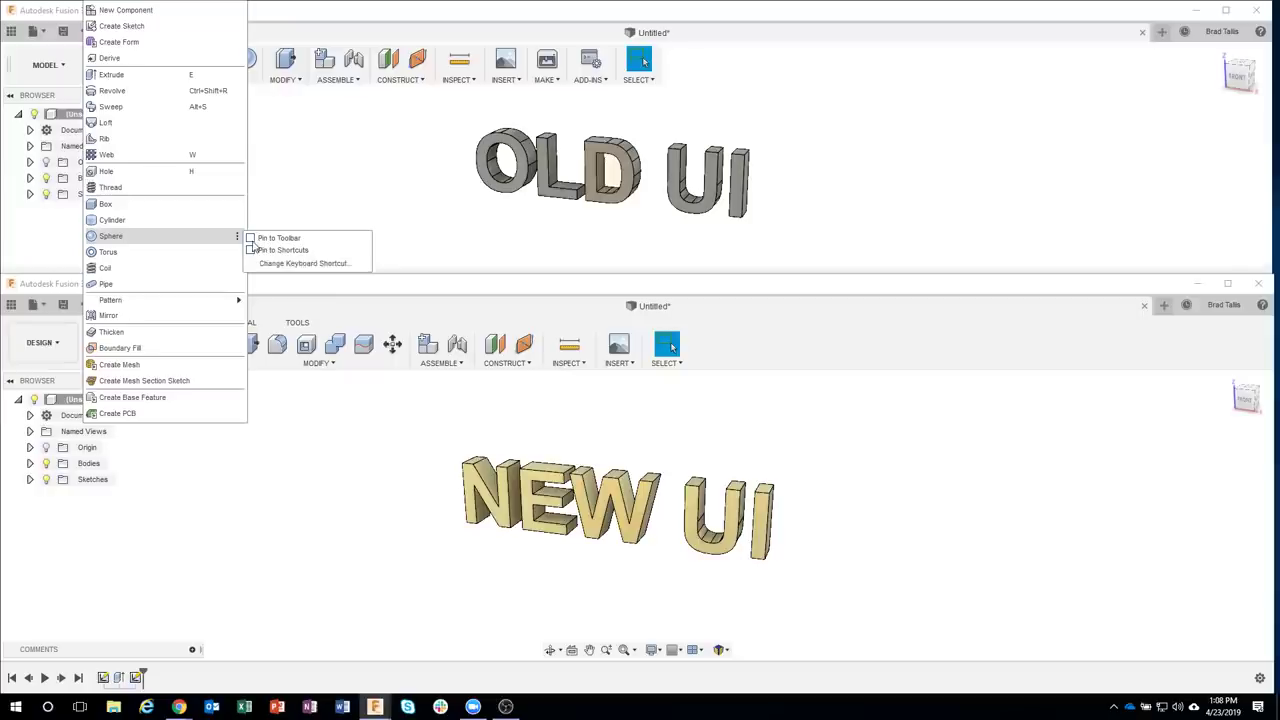
{"action": "left_click", "coordinate": [251, 240]}
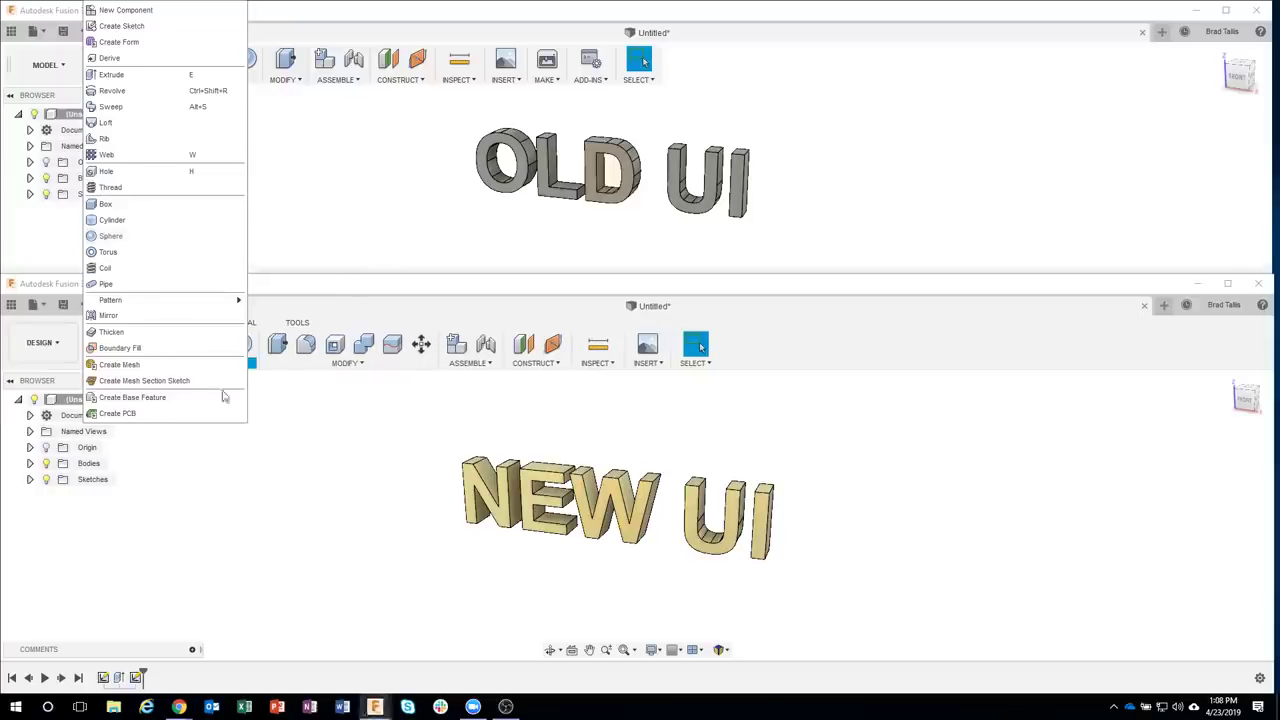
{"action": "left_click", "coordinate": [266, 449]}
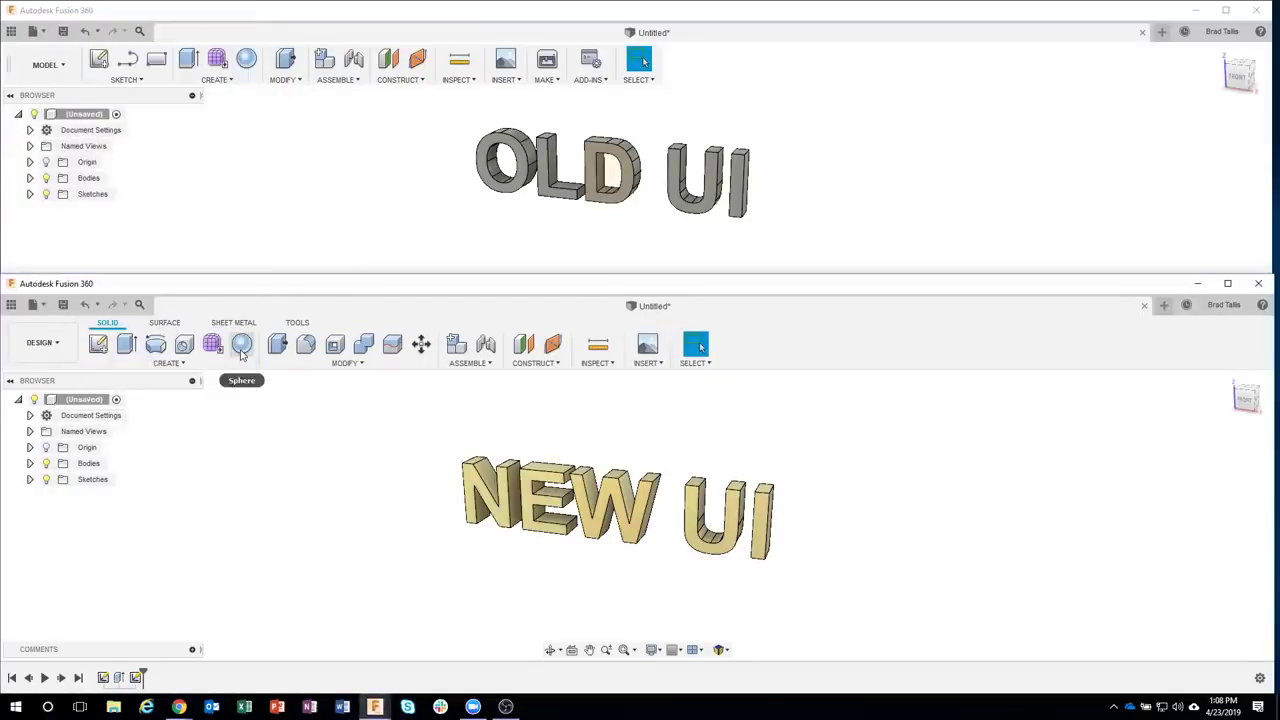
- Pin the Sweep command to the Solid Create toolbar in the new interface
{"action": "left_click", "coordinate": [186, 366]}
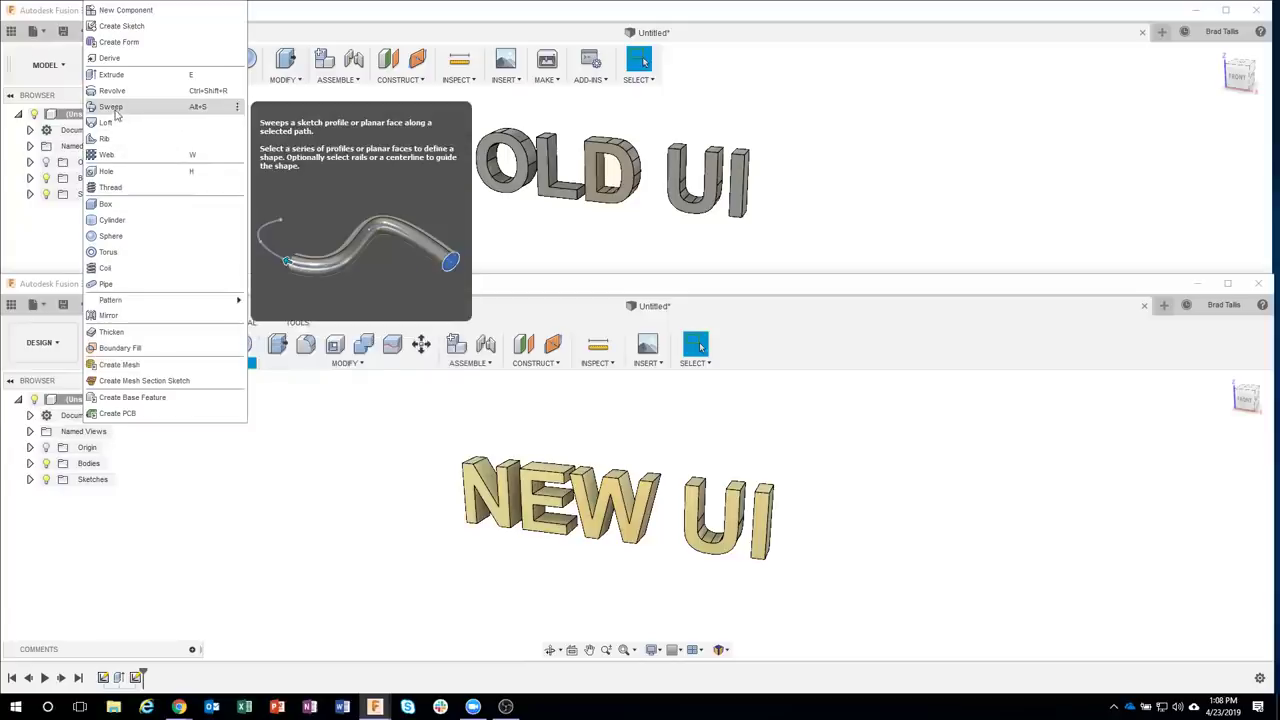
{"action": "left_click", "coordinate": [240, 108]}
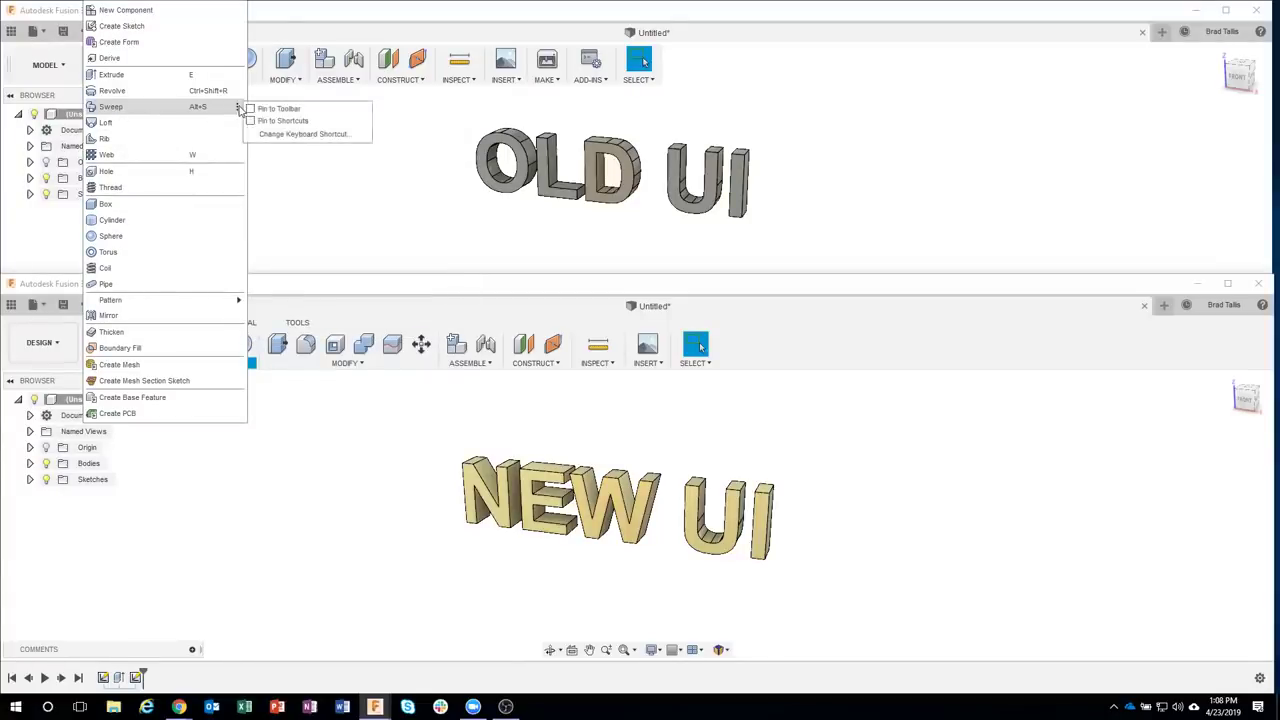
{"action": "left_click", "coordinate": [265, 109]}
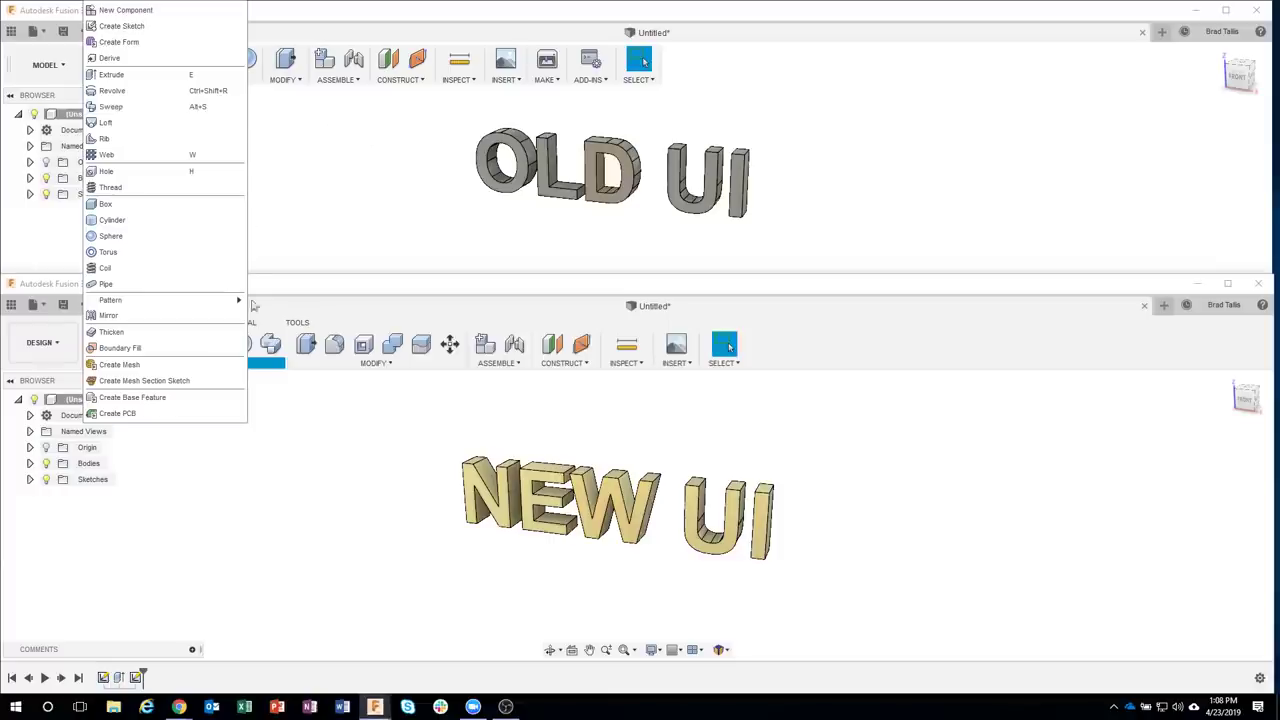
{"action": "key", "text": "Escape"}
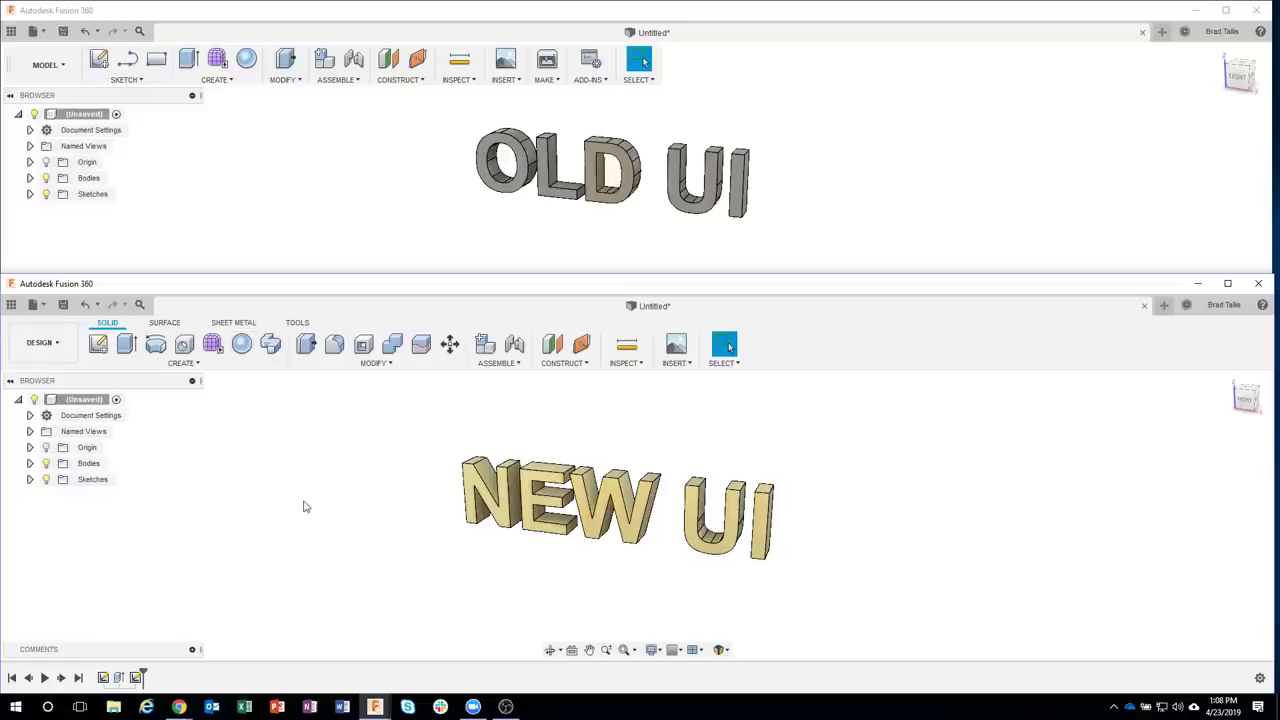
- Examine the Cylinder command's pinning options and the commands currently in the Design Shortcuts box
{"action": "left_click", "coordinate": [197, 366]}
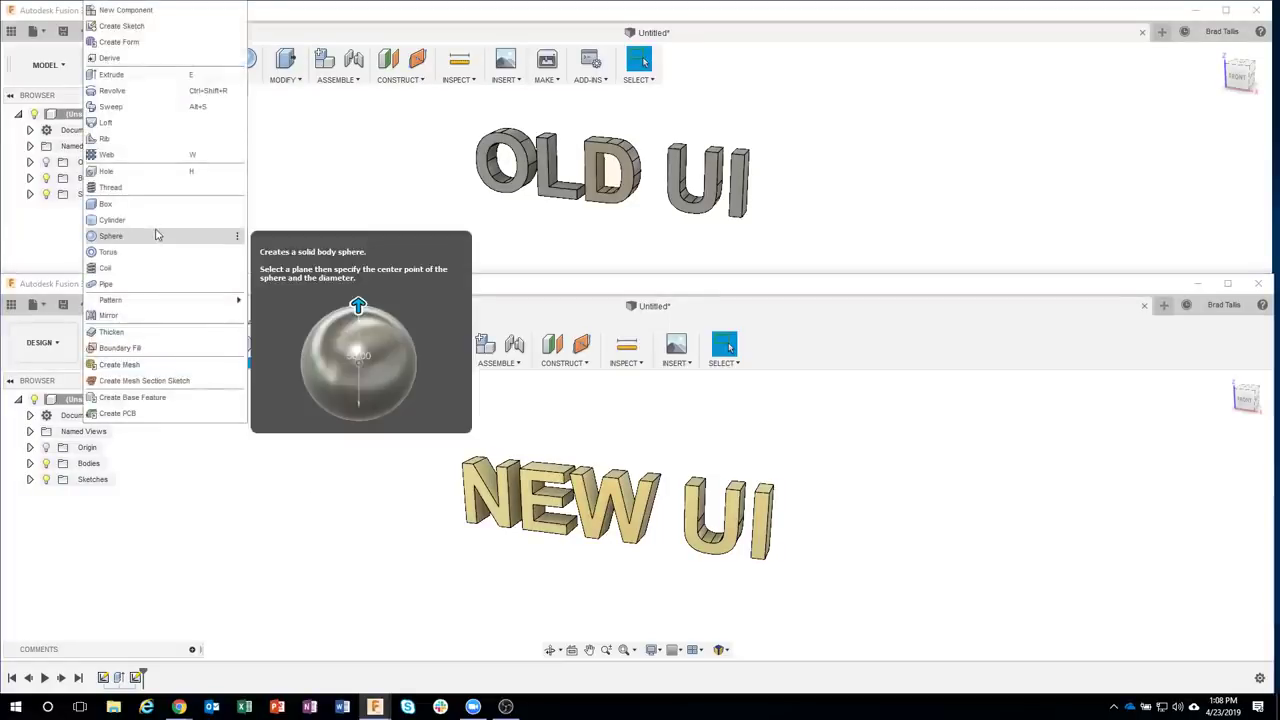
{"action": "left_click", "coordinate": [237, 221]}
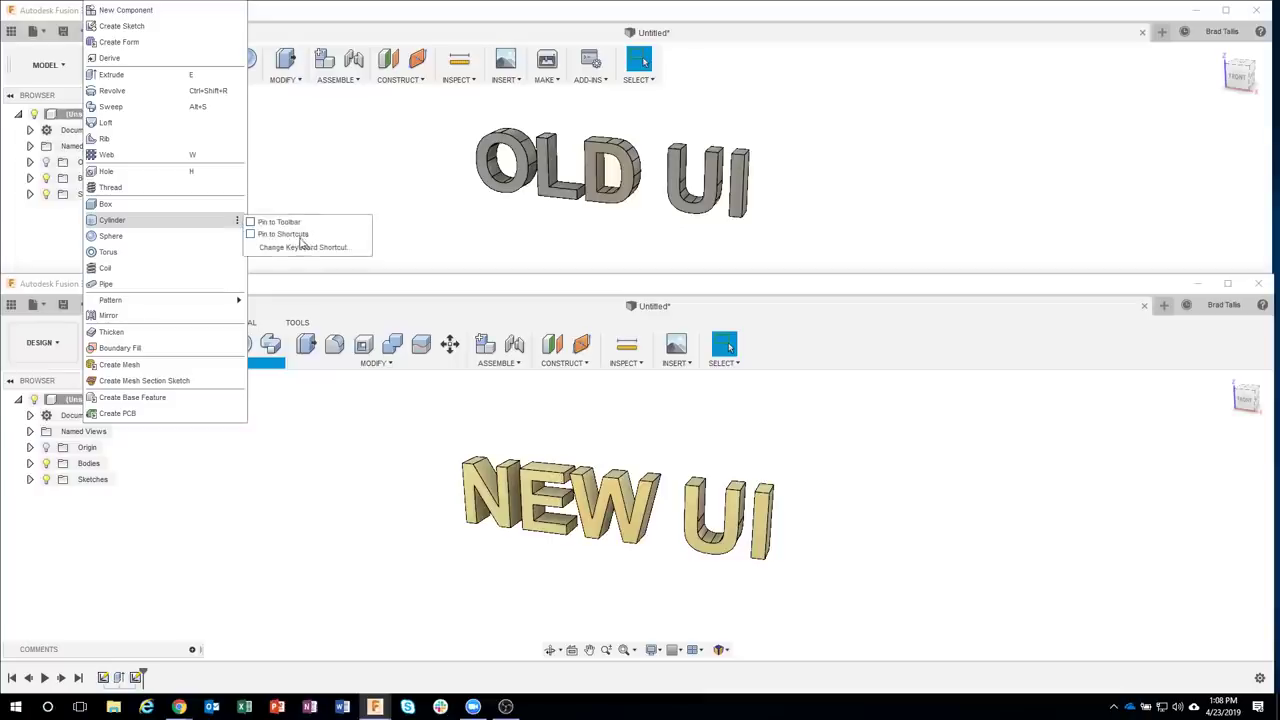
{"action": "left_click", "coordinate": [297, 426]}
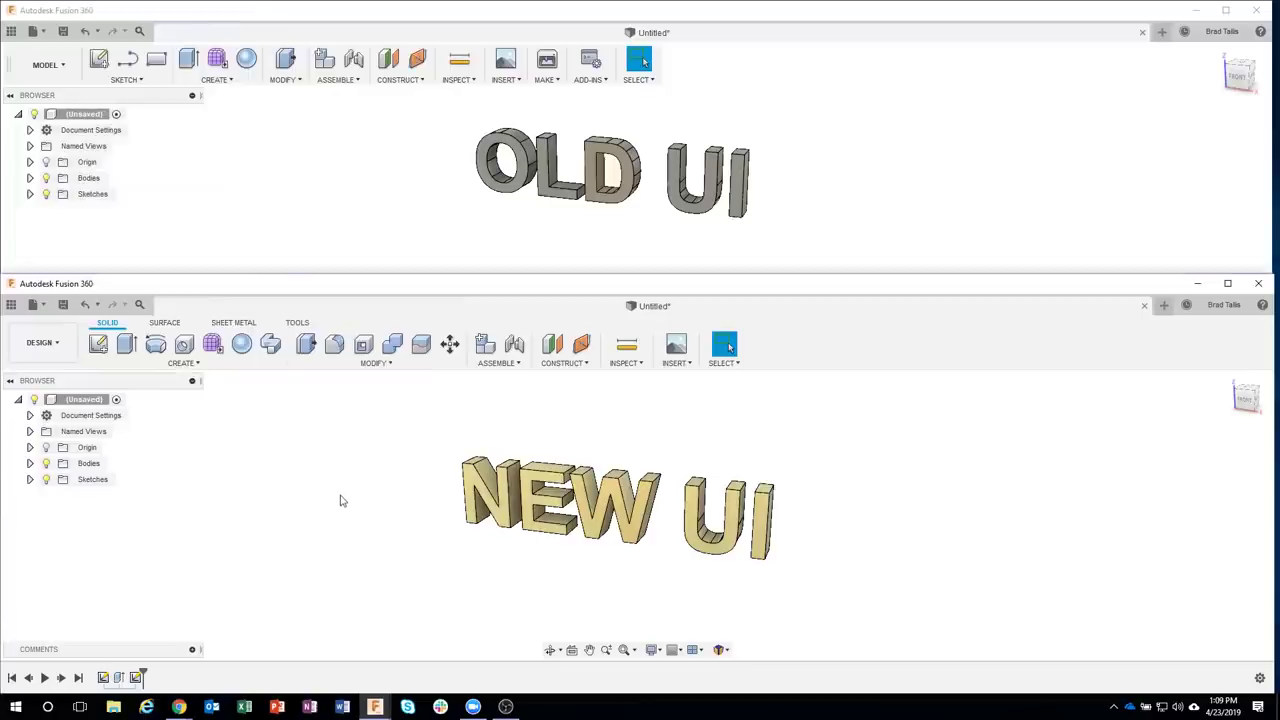
{"action": "key", "text": "s"}
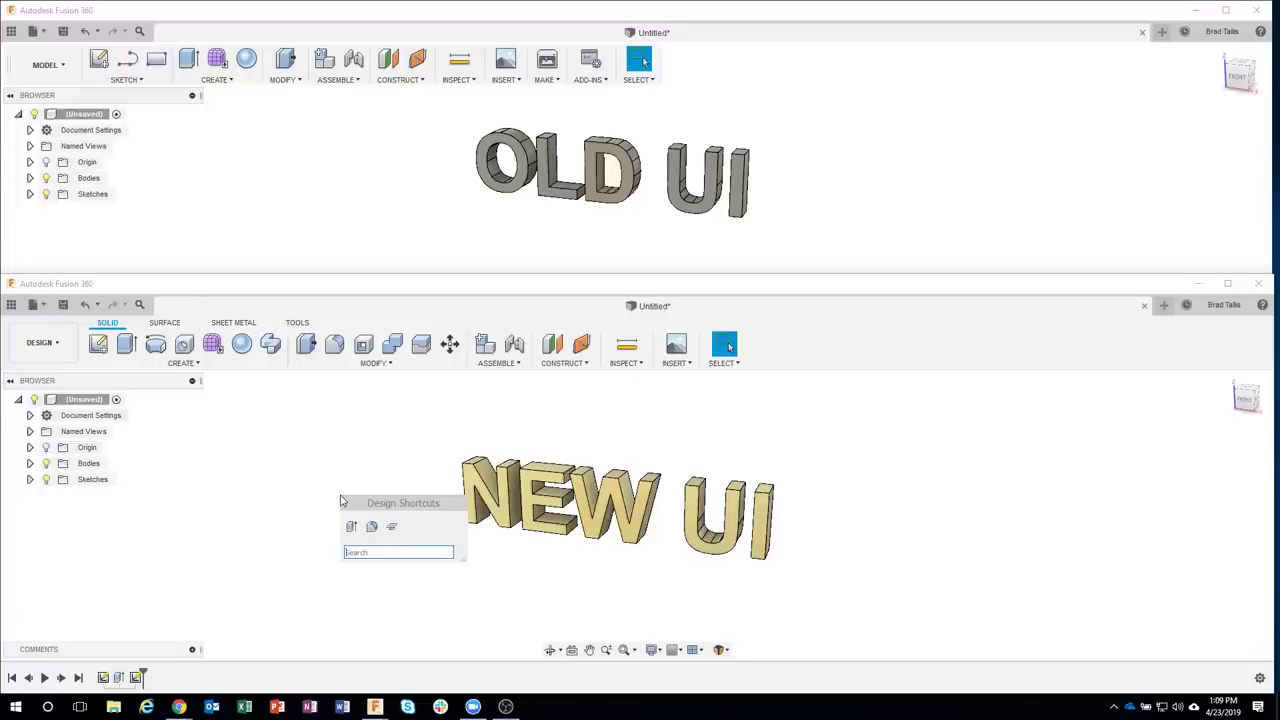
{"action": "left_click_drag", "start_coordinate": [347, 506], "coordinate": [292, 467]}
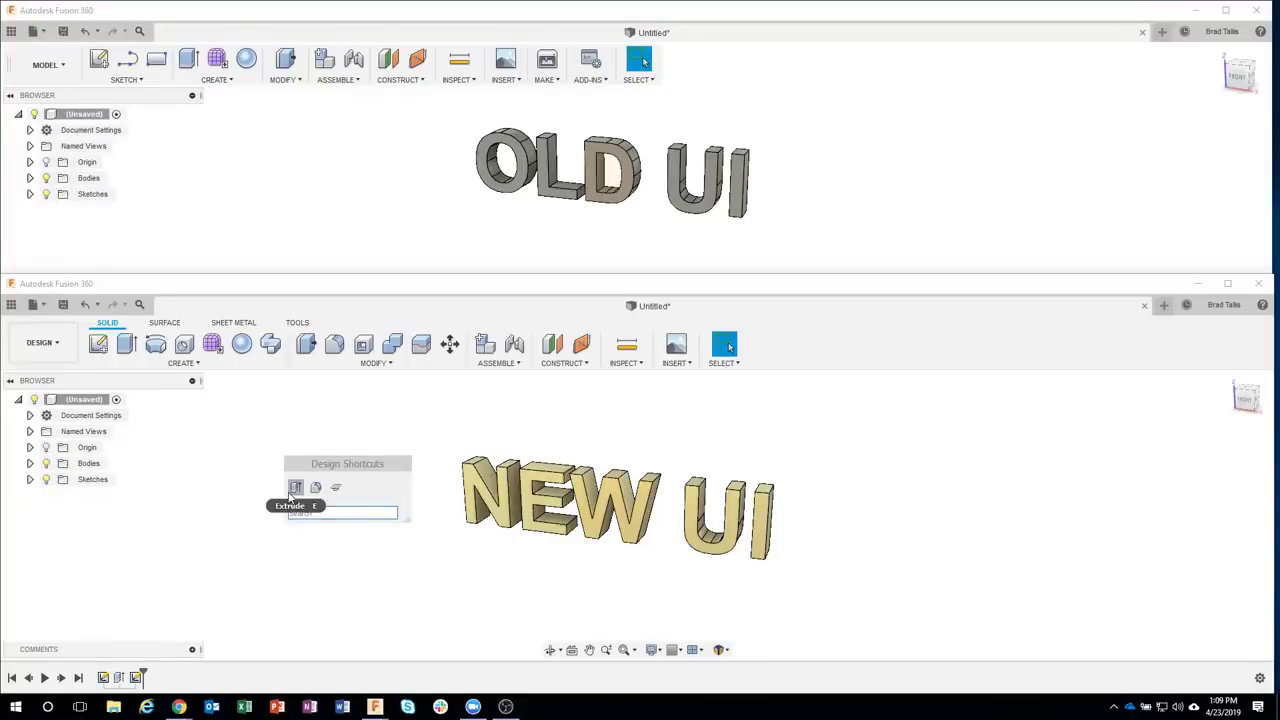
{"action": "left_click", "coordinate": [343, 514]}
- Pin the Cylinder command to the Design Shortcuts
{"action": "left_click", "coordinate": [189, 364]}
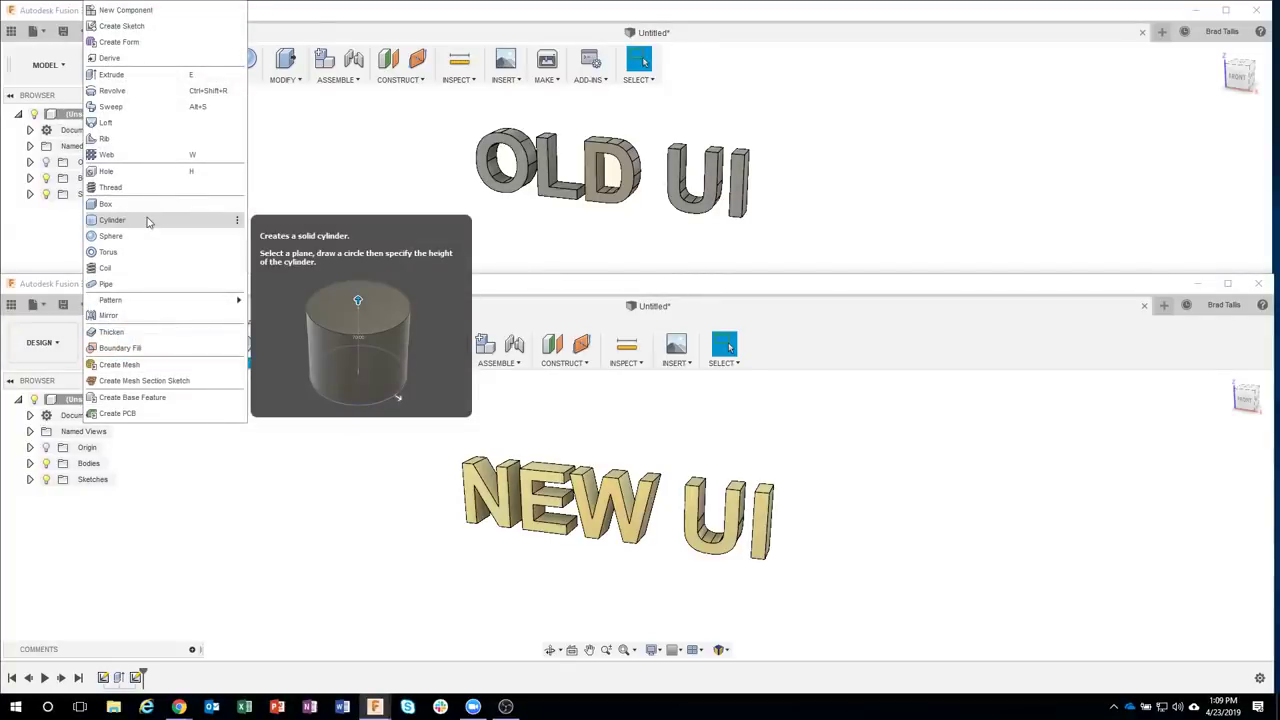
{"action": "left_click", "coordinate": [237, 221]}
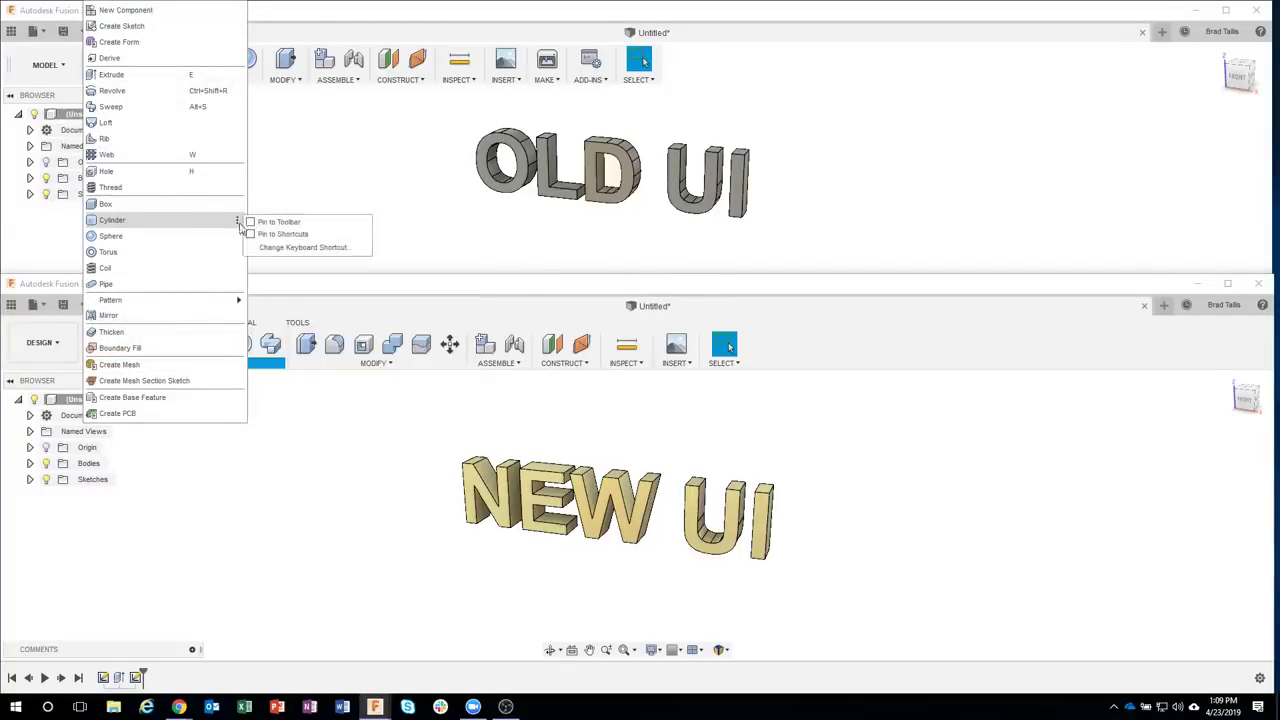
{"action": "left_click", "coordinate": [251, 235]}
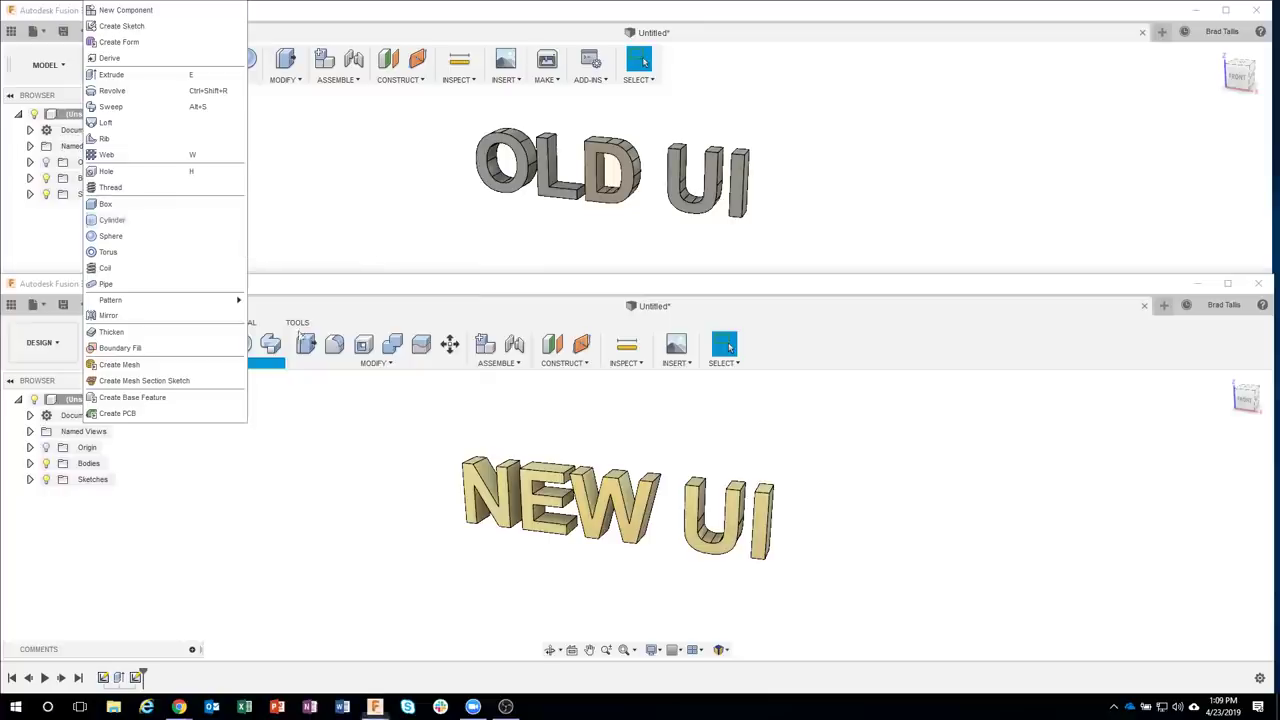
{"action": "left_click", "coordinate": [333, 490]}
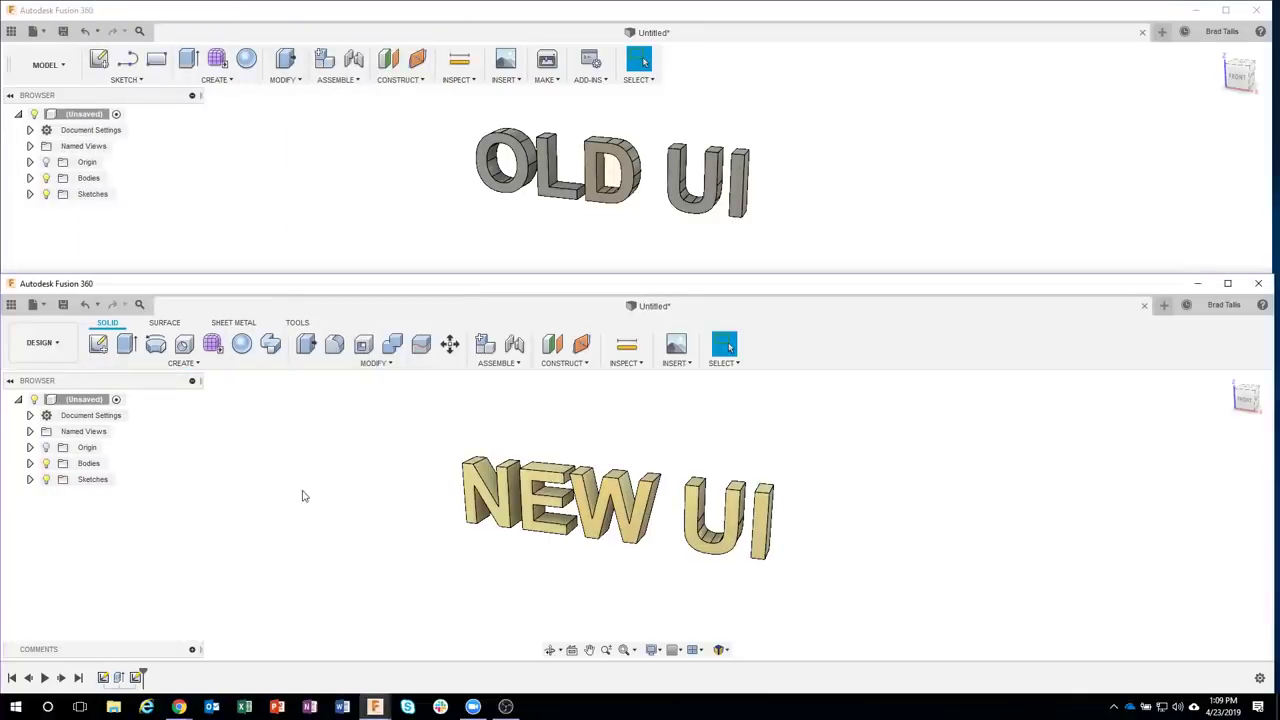
- Check the Design Shortcuts box for the Cylinder command and search its commands for "ref"
{"action": "key", "text": "s"}
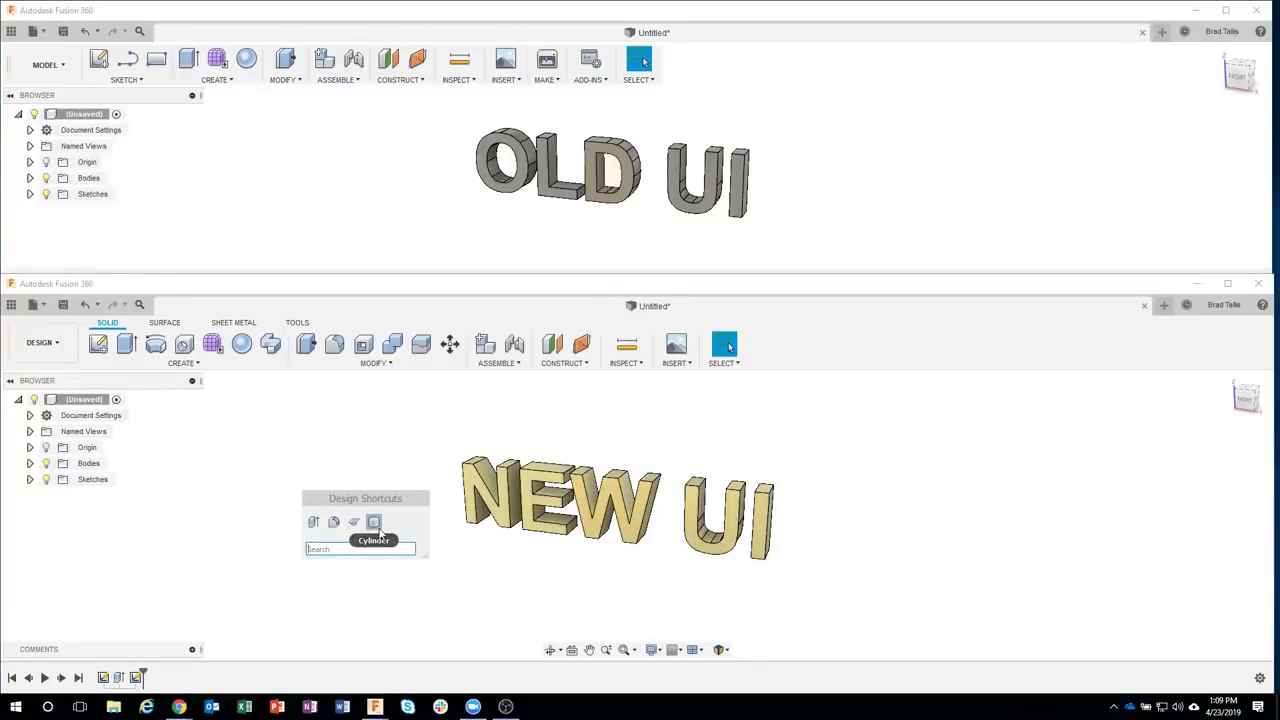
{"action": "left_click_drag", "start_coordinate": [308, 499], "coordinate": [268, 415]}
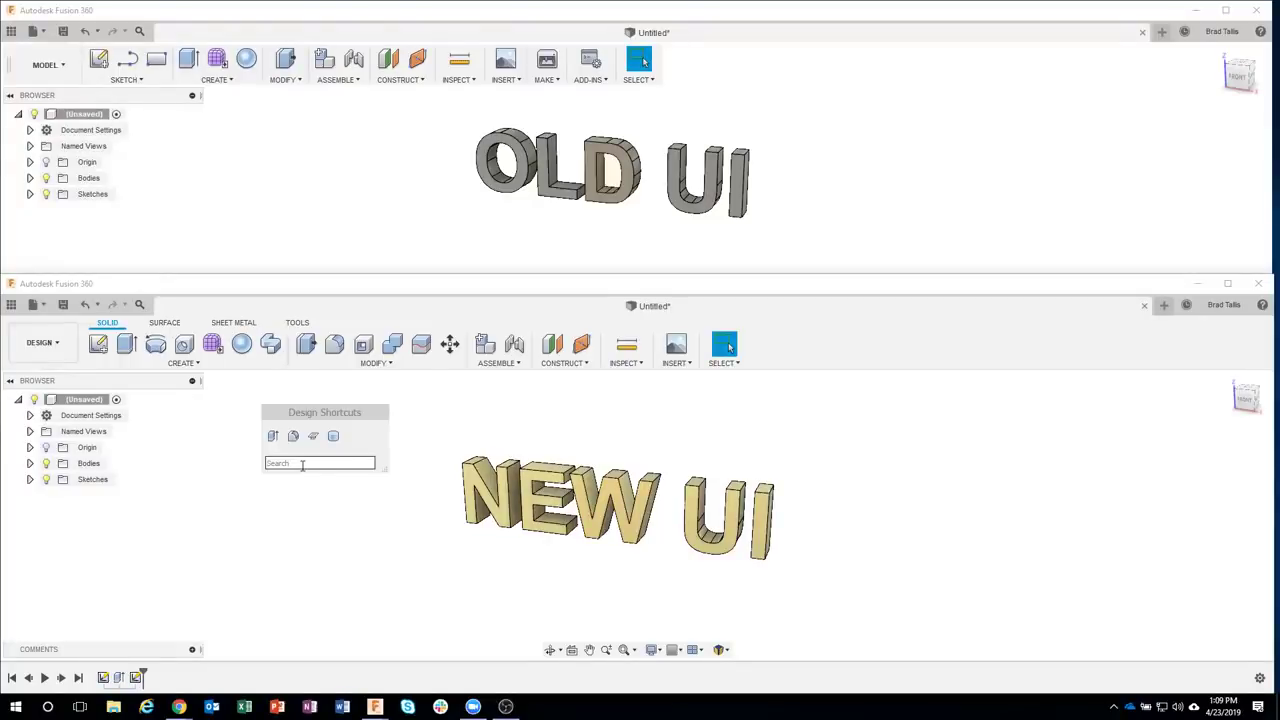
{"action": "type", "text": "re"}
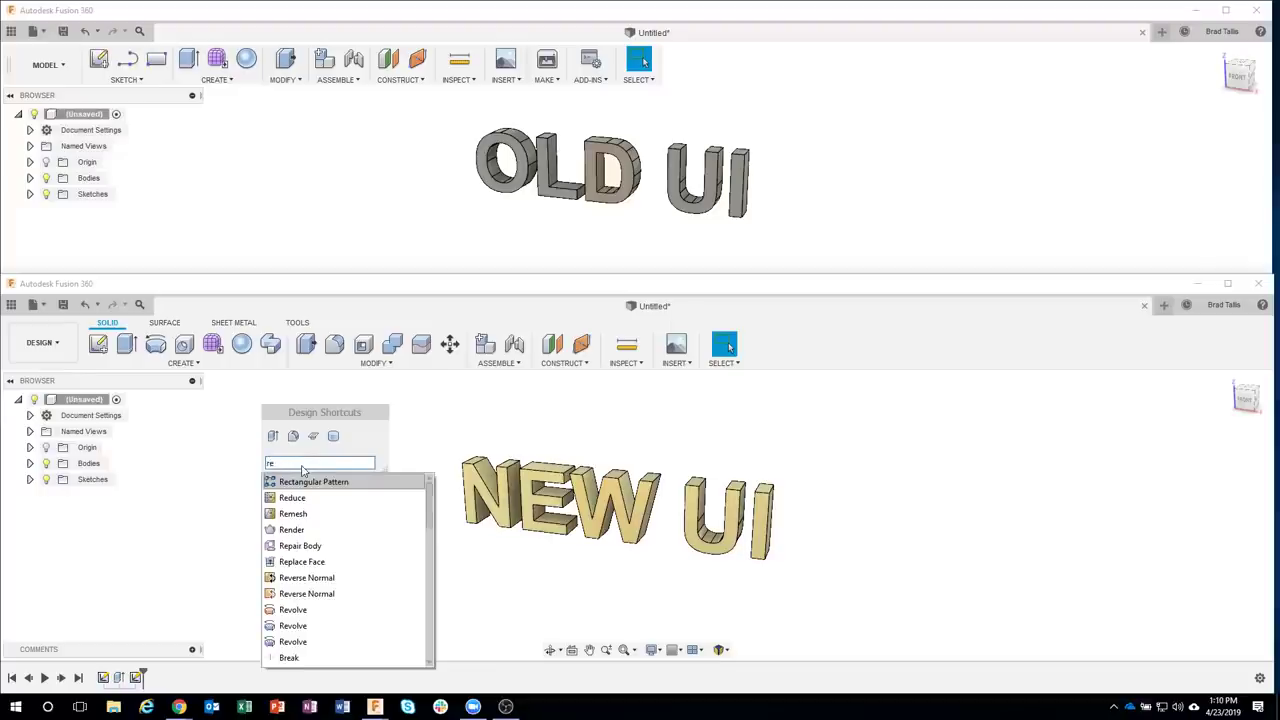
{"action": "type", "text": "f"}
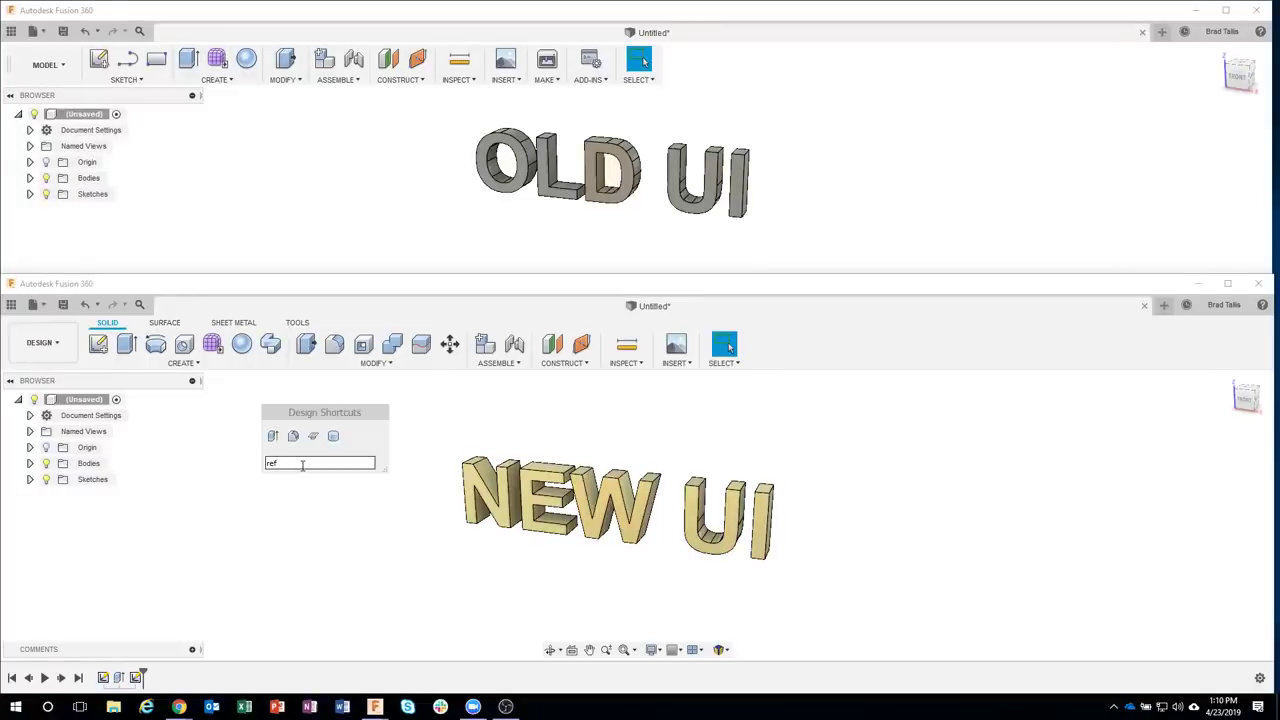
- Replace the shortcut search with "mi" and add the Mirror command to the Design Shortcuts
{"action": "key", "text": "BackSpace"}
{"action": "key", "text": "BackSpace"}
{"action": "key", "text": "BackSpace"}
{"action": "type", "text": "mi"}
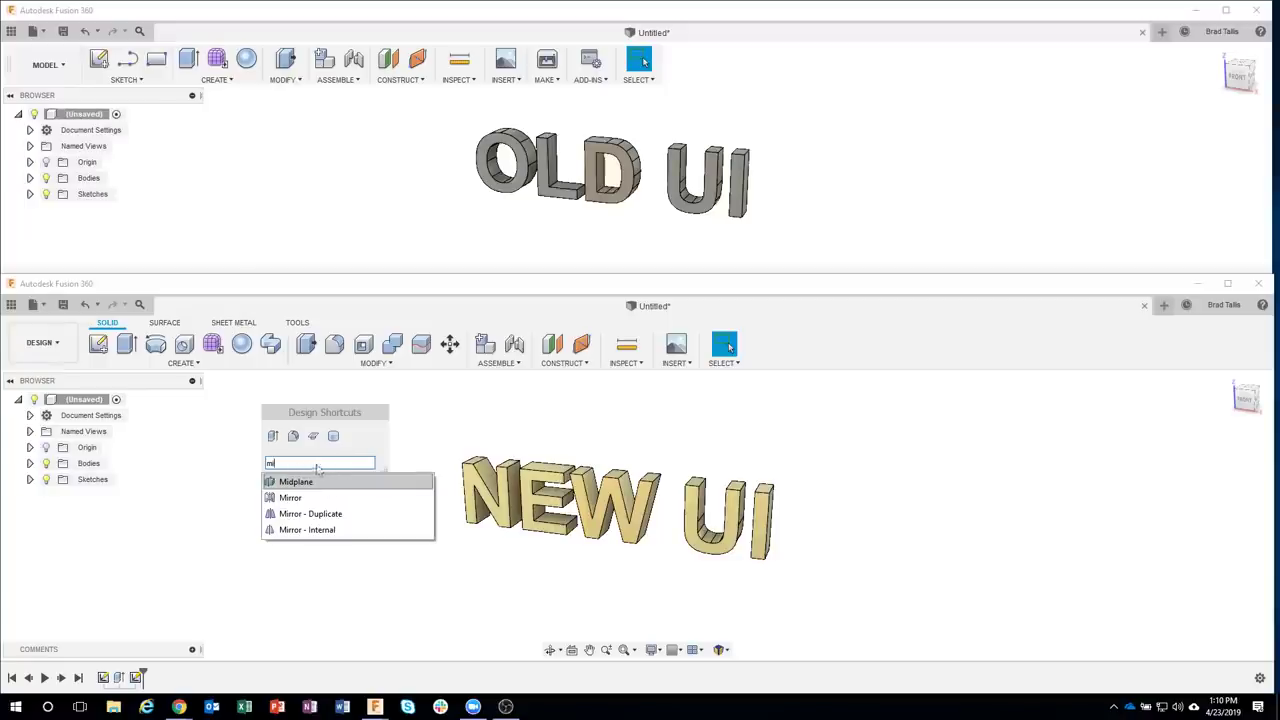
{"action": "left_click", "coordinate": [424, 499]}
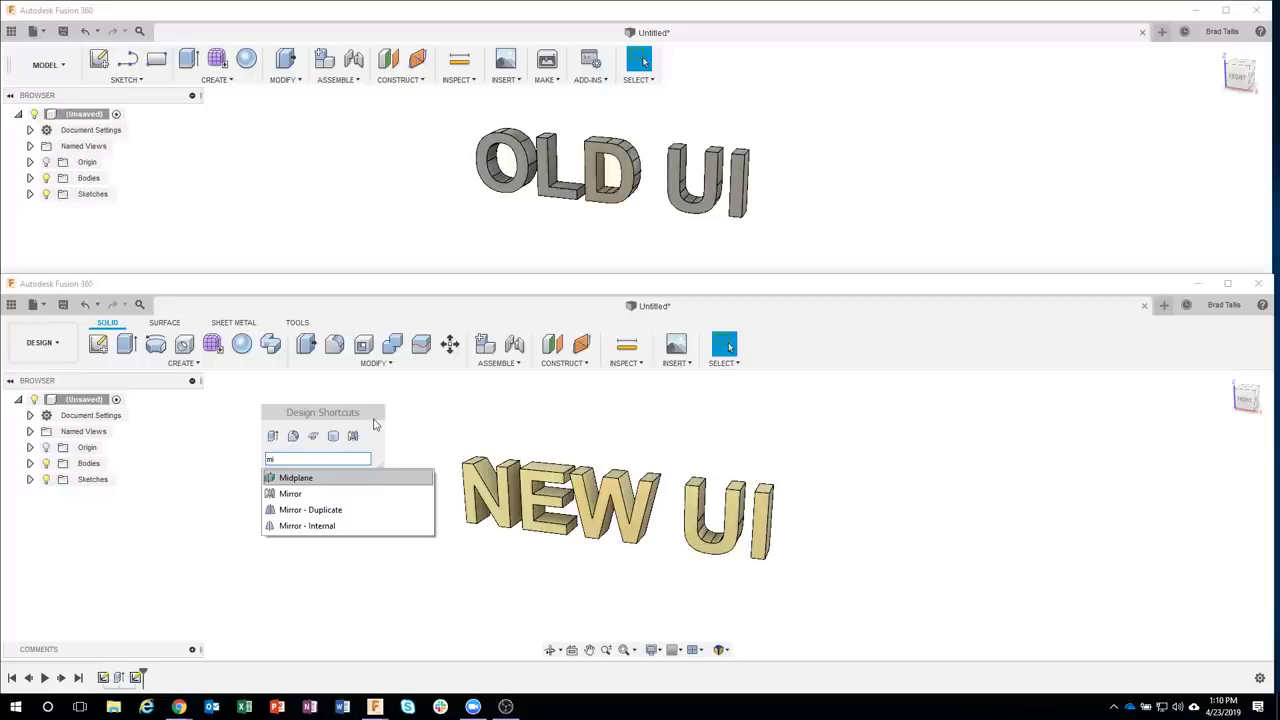
{"action": "left_click", "coordinate": [430, 436]}
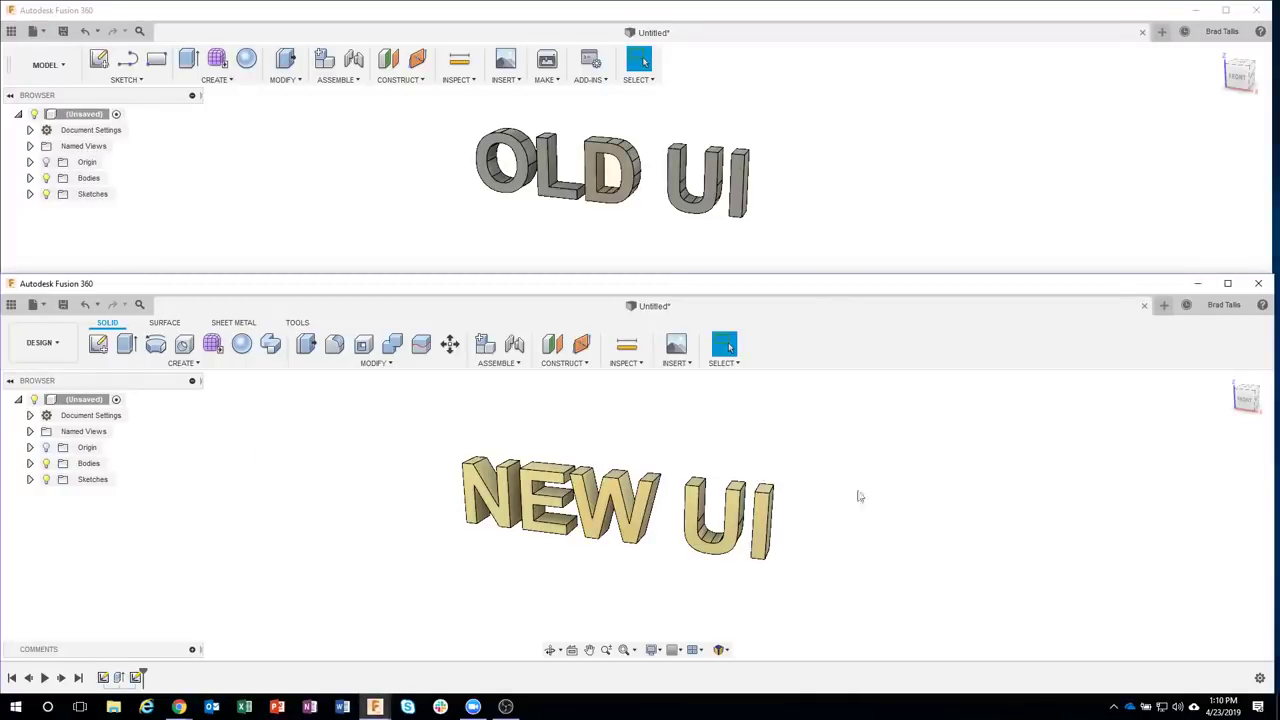
{"action": "scroll", "coordinate": [829, 494], "scroll_direction": "up", "scroll_amount": 10}
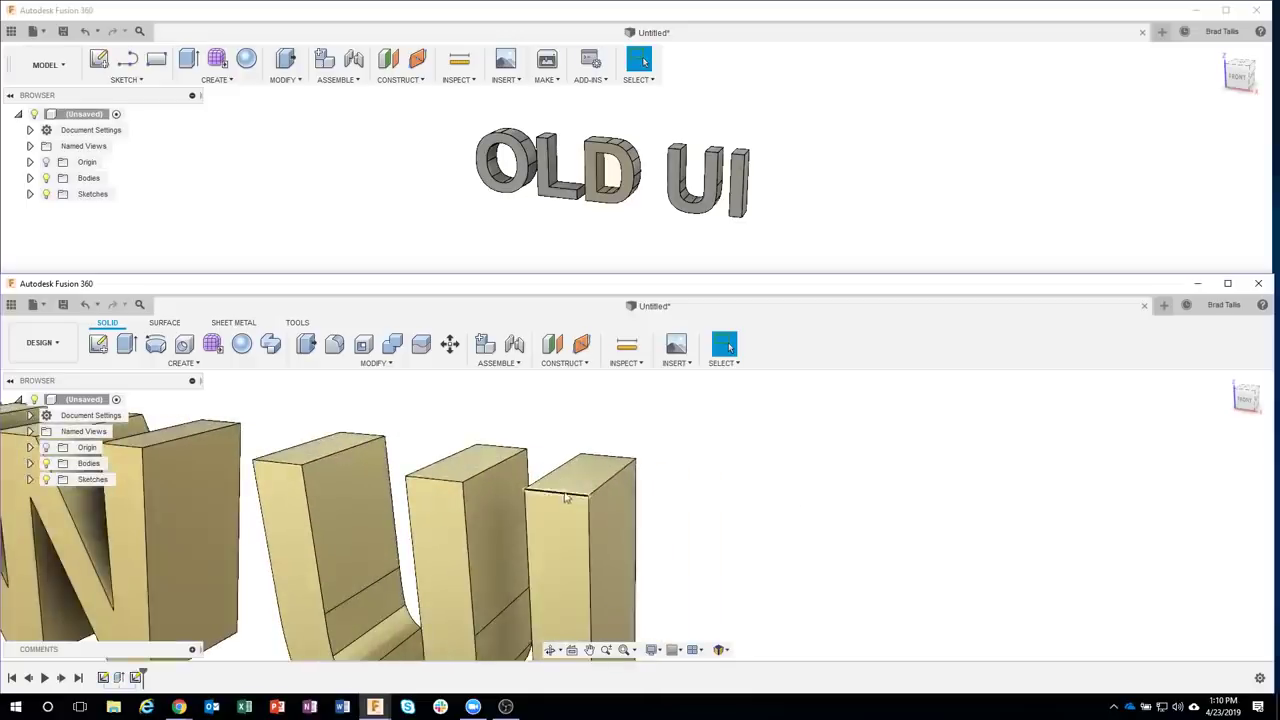
{"action": "key", "text": "s"}
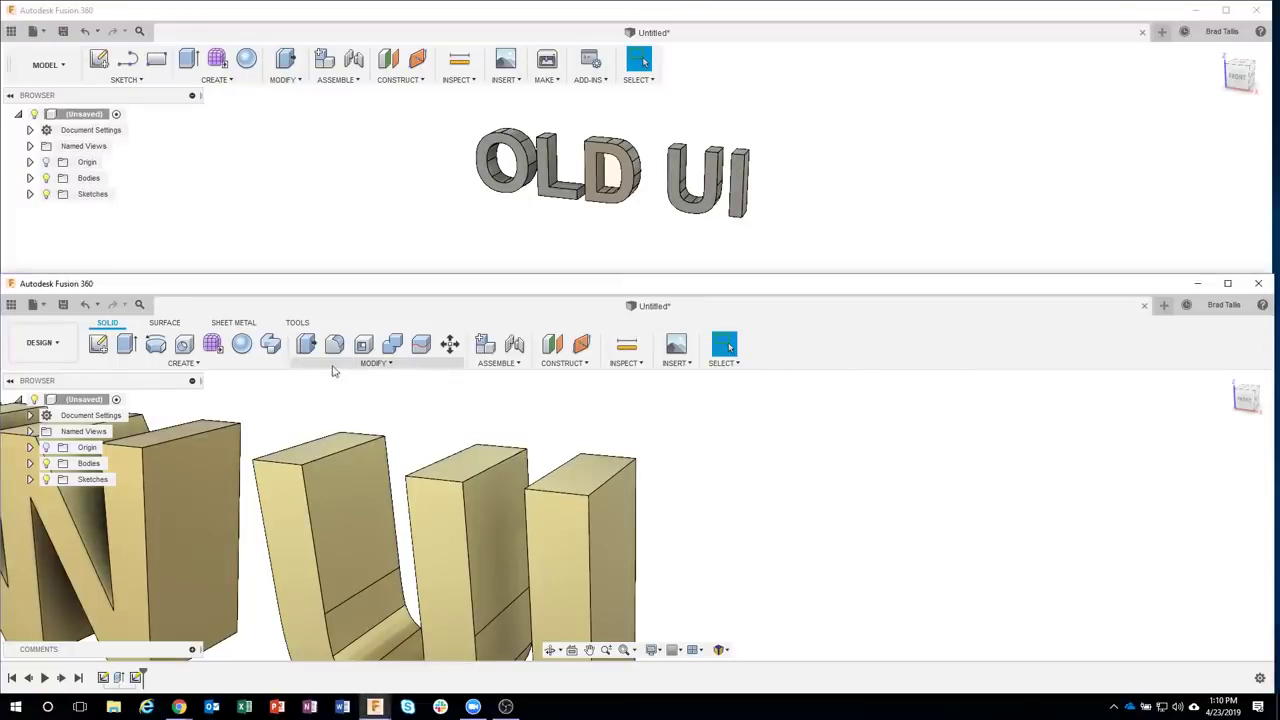
{"action": "left_click", "coordinate": [185, 362]}
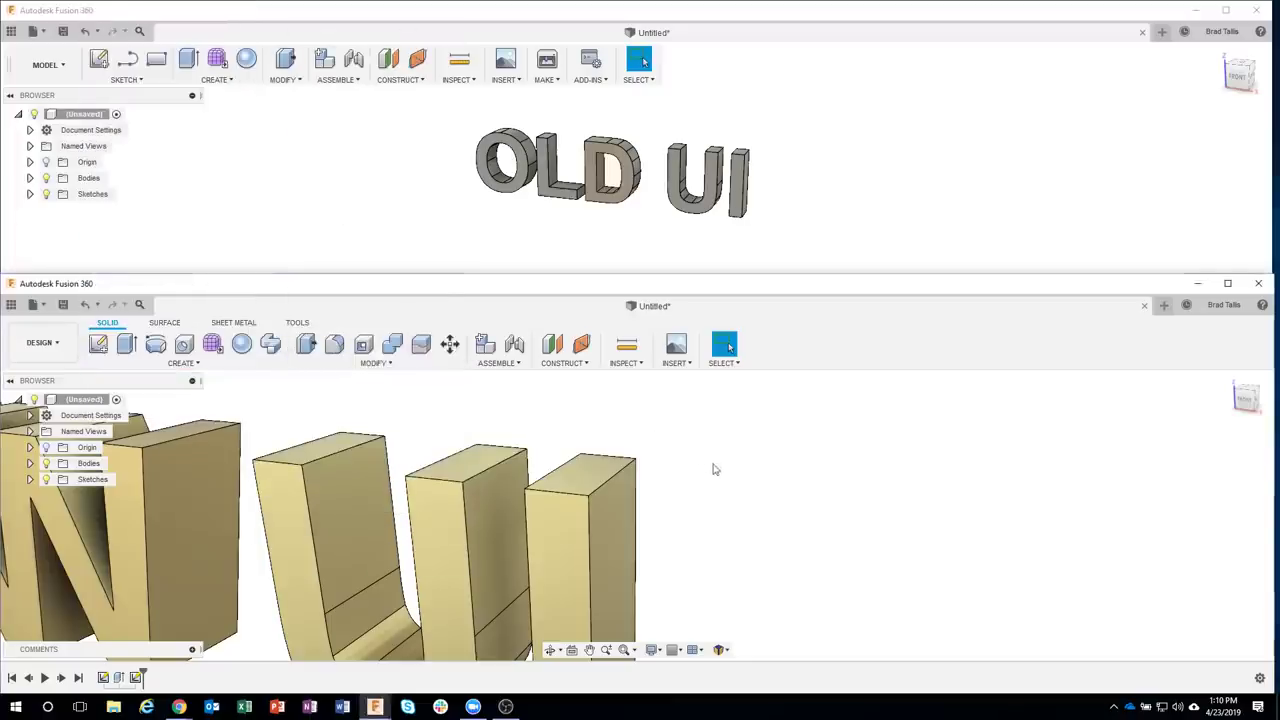
- Search the Design Shortcuts for "tr" and for "ap", and add the Appearance command to the shortcuts
{"action": "key", "text": "s"}
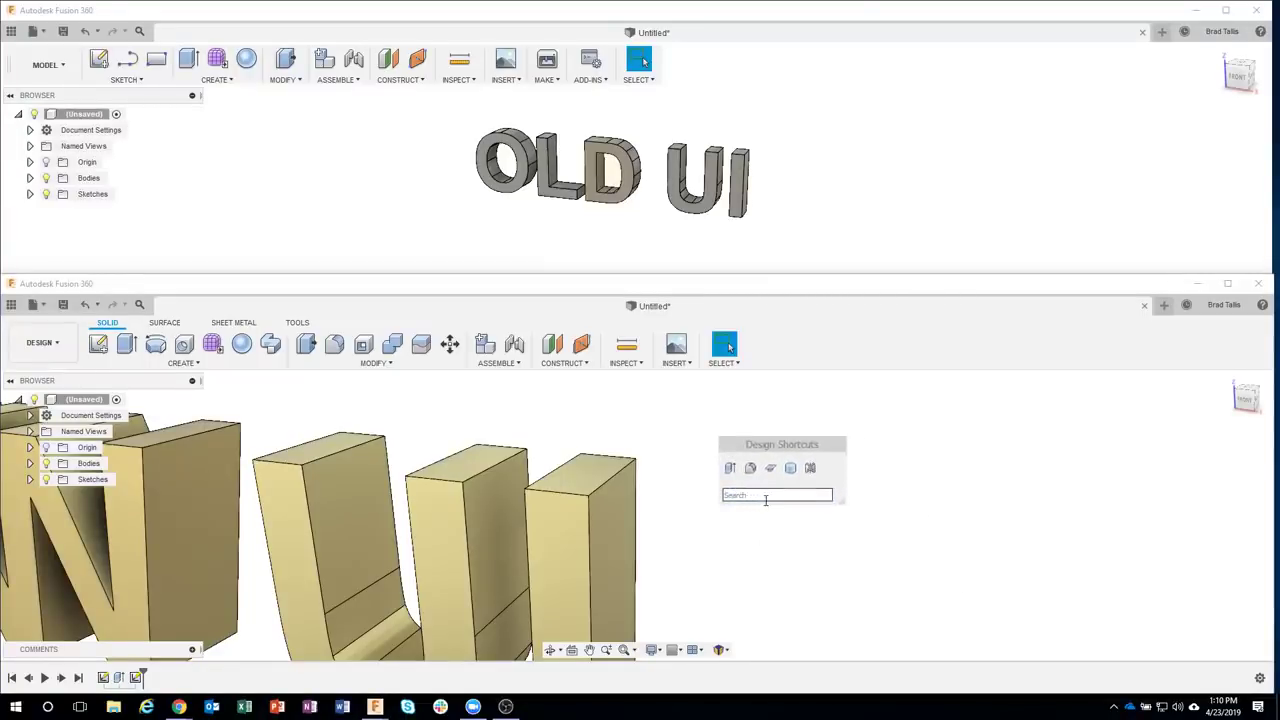
{"action": "type", "text": "tr"}
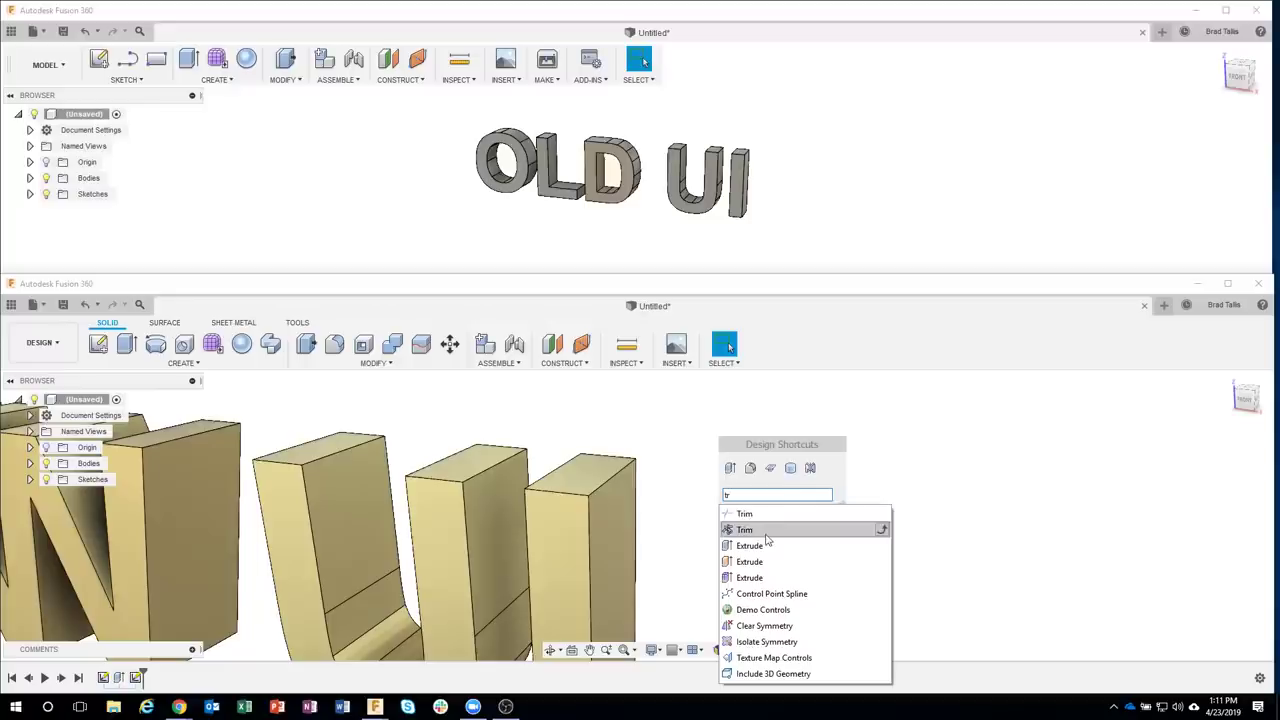
{"action": "key", "text": "BackSpace"}
{"action": "key", "text": "BackSpace"}
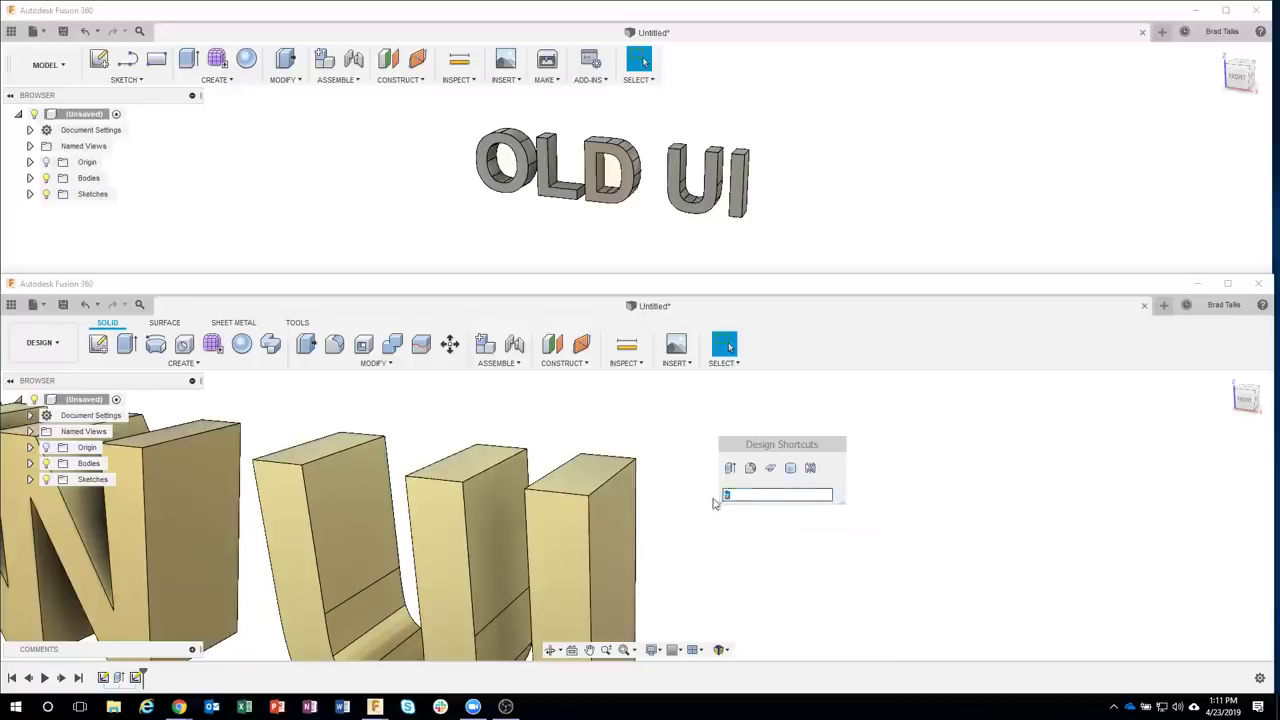
{"action": "type", "text": "ap"}
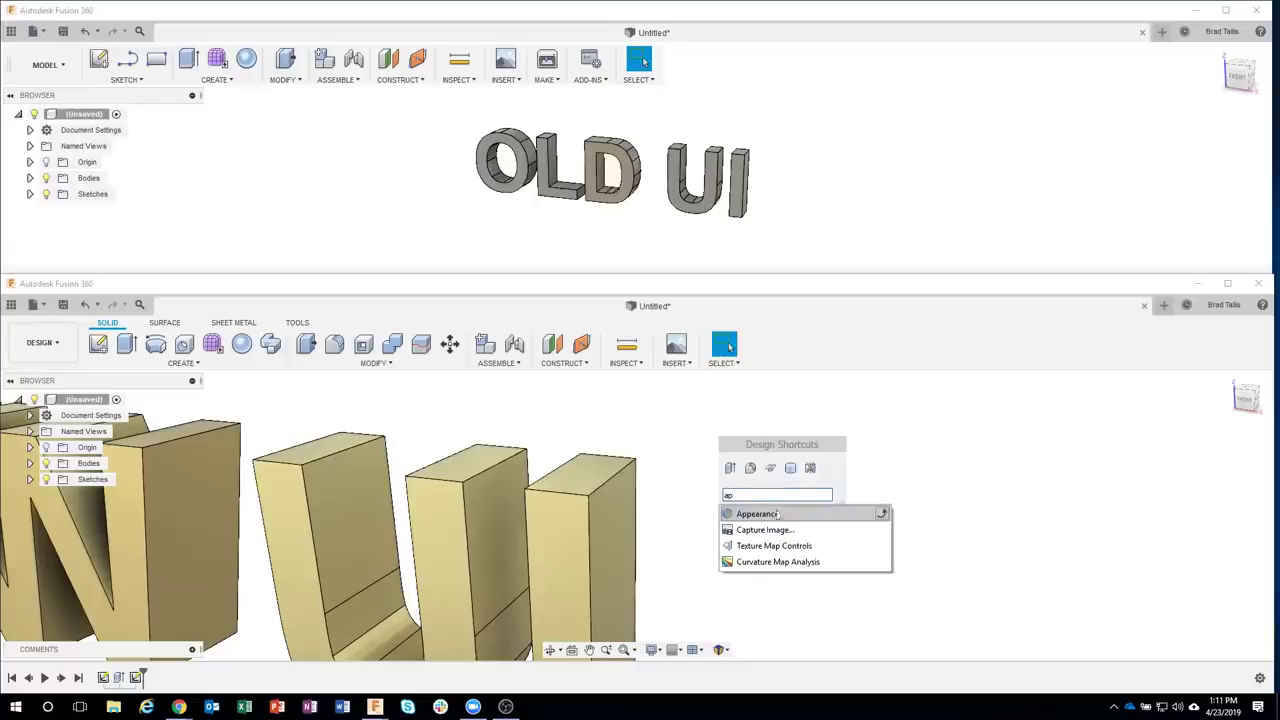
{"action": "left_click", "coordinate": [881, 512]}
{"action": "left_click", "coordinate": [895, 480]}
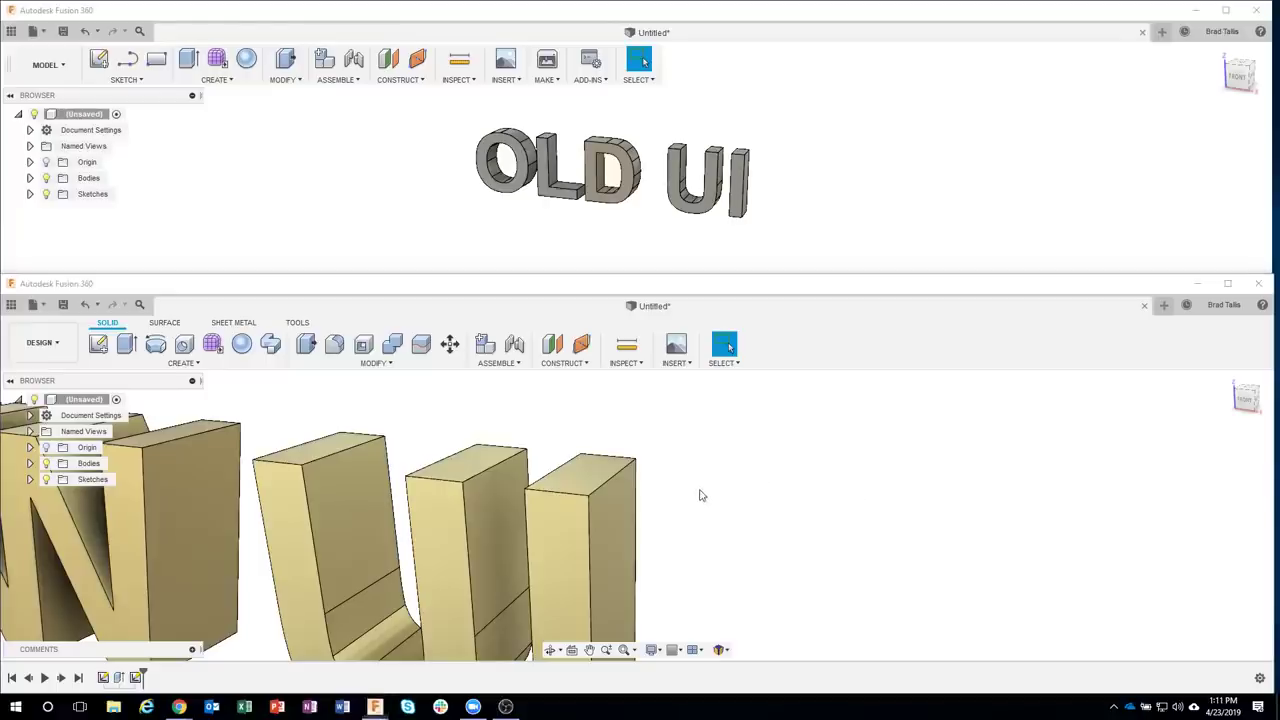
- Open the Appearance command from the Design Shortcuts to view its options, and close it without applying anything
{"action": "key", "text": "s"}
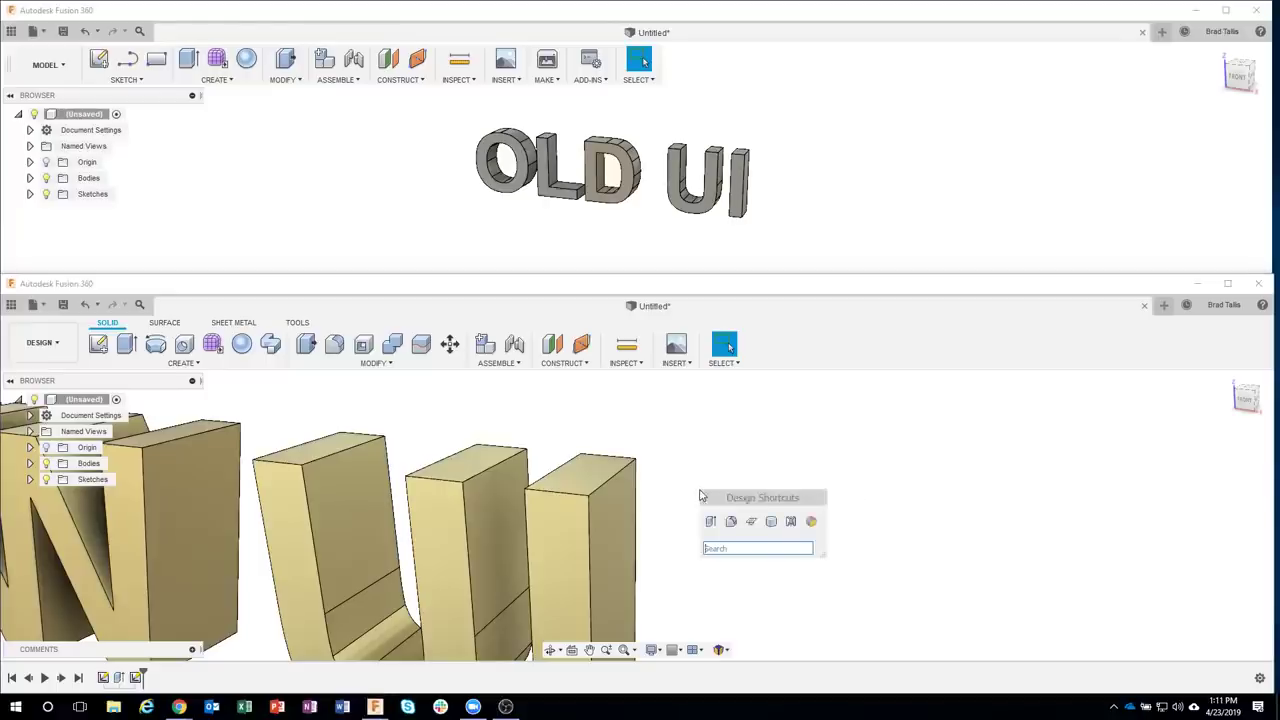
{"action": "left_click", "coordinate": [811, 523]}
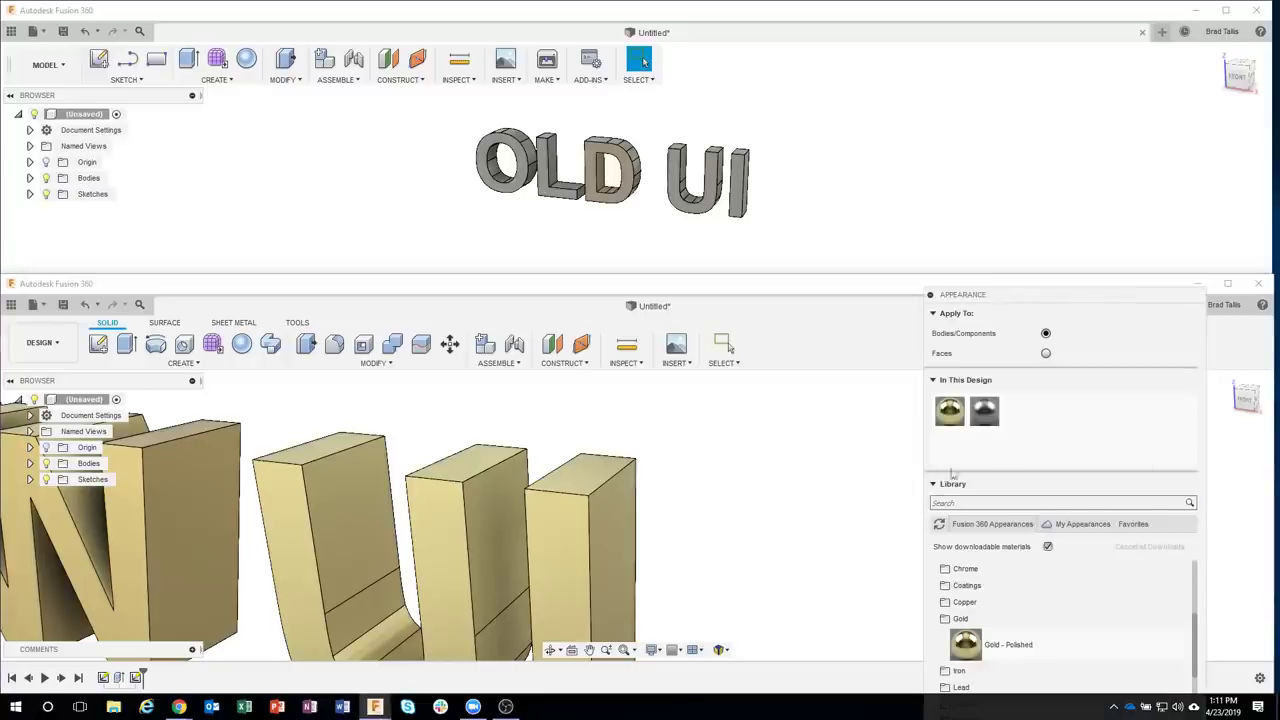
{"action": "key", "text": "Escape"}
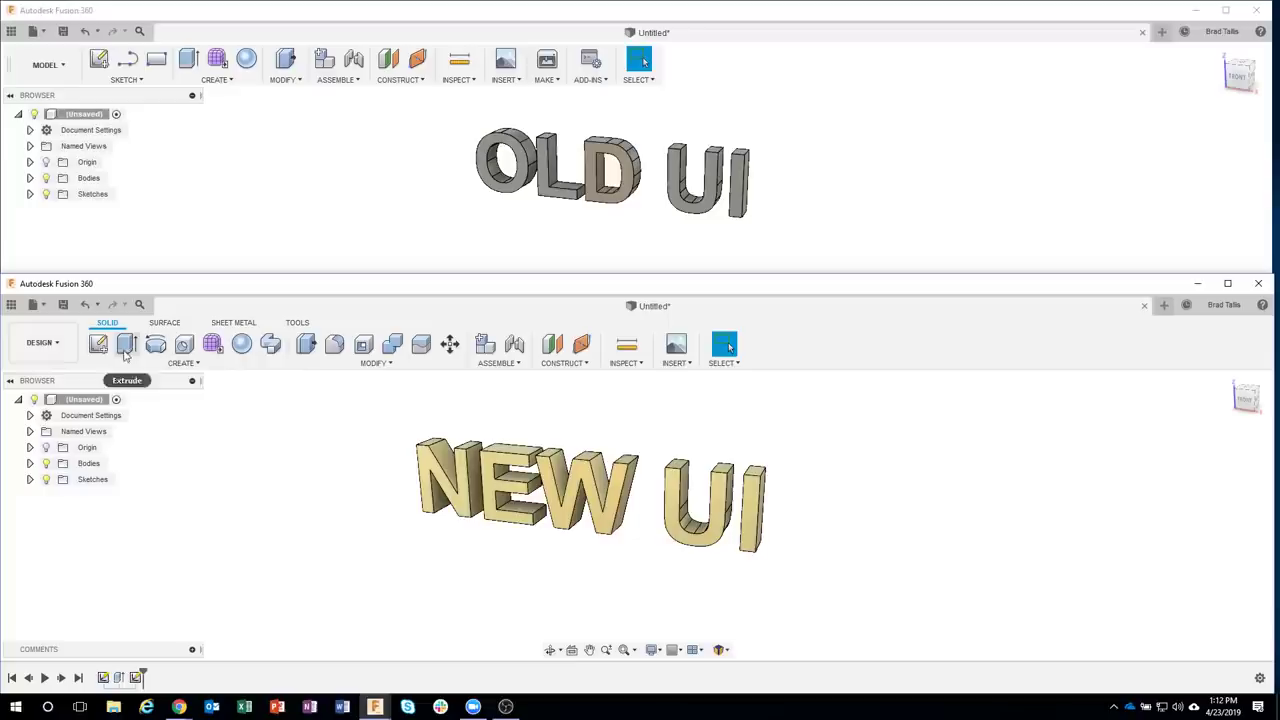
- Review the solid Create commands in the NEW UI window, including the Pattern options, without starting any of them
{"action": "left_click", "coordinate": [198, 363]}
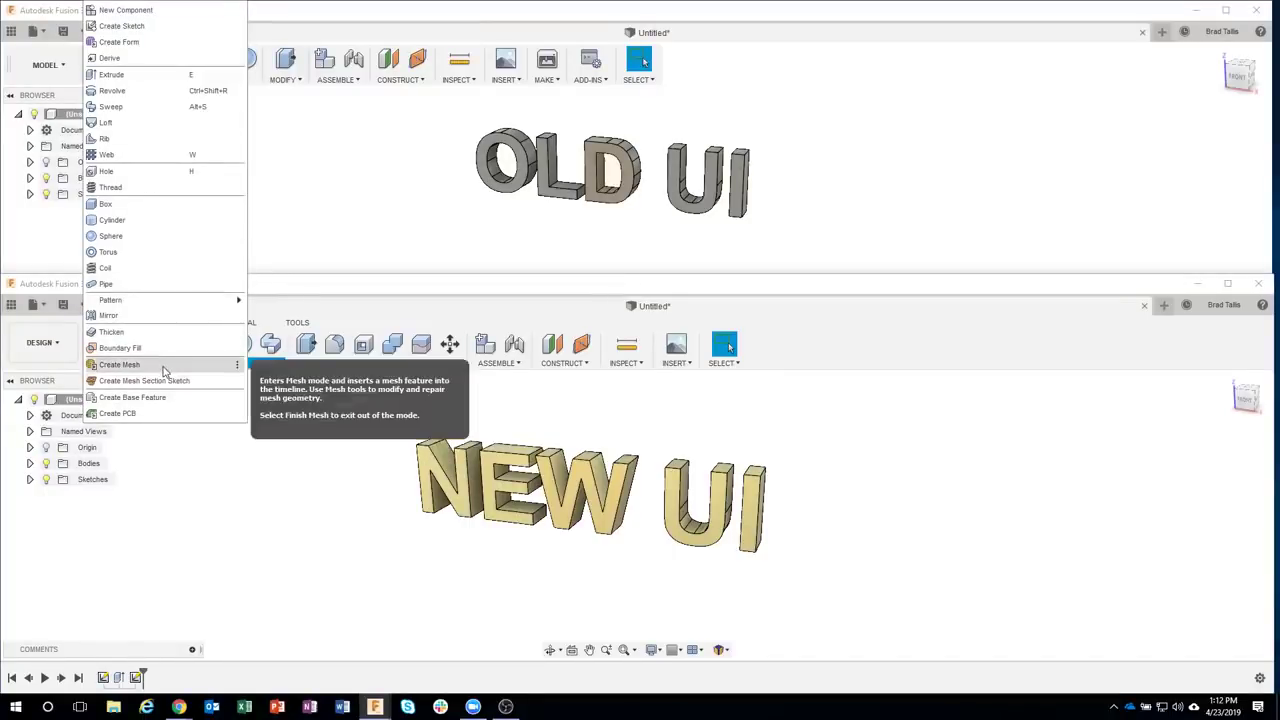
{"action": "left_click", "coordinate": [221, 488]}
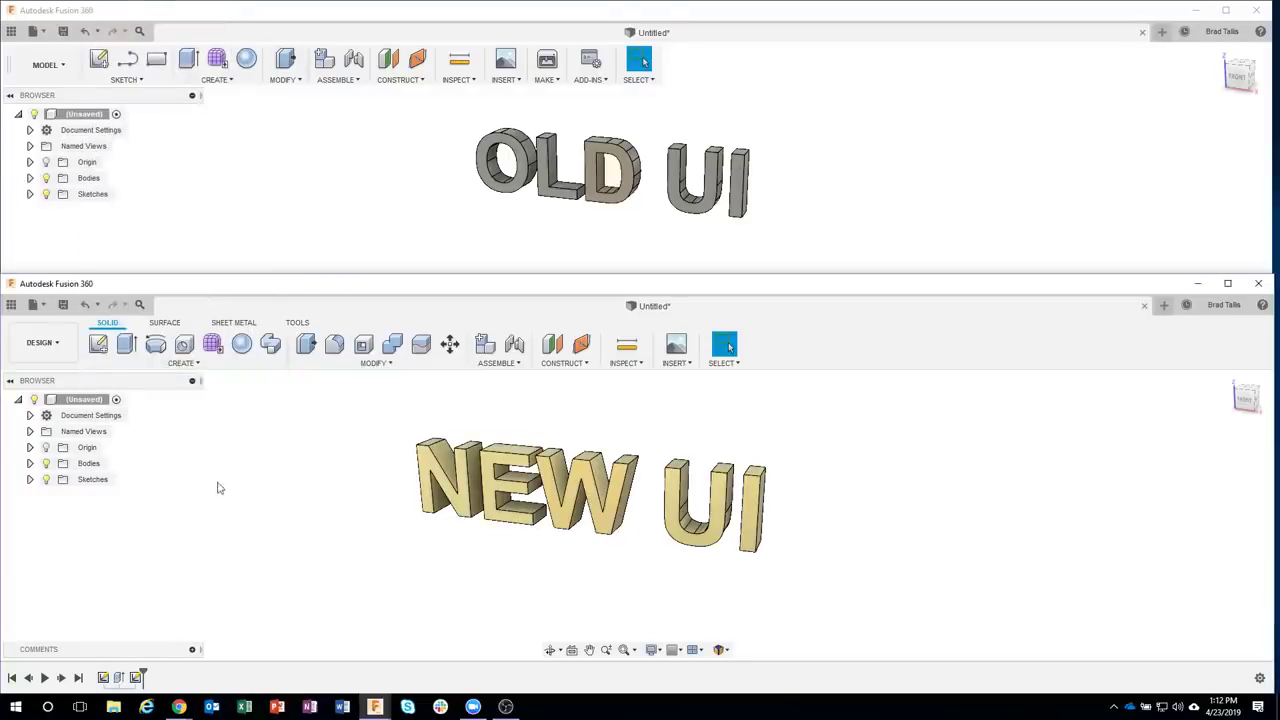
{"action": "left_click", "coordinate": [186, 365]}
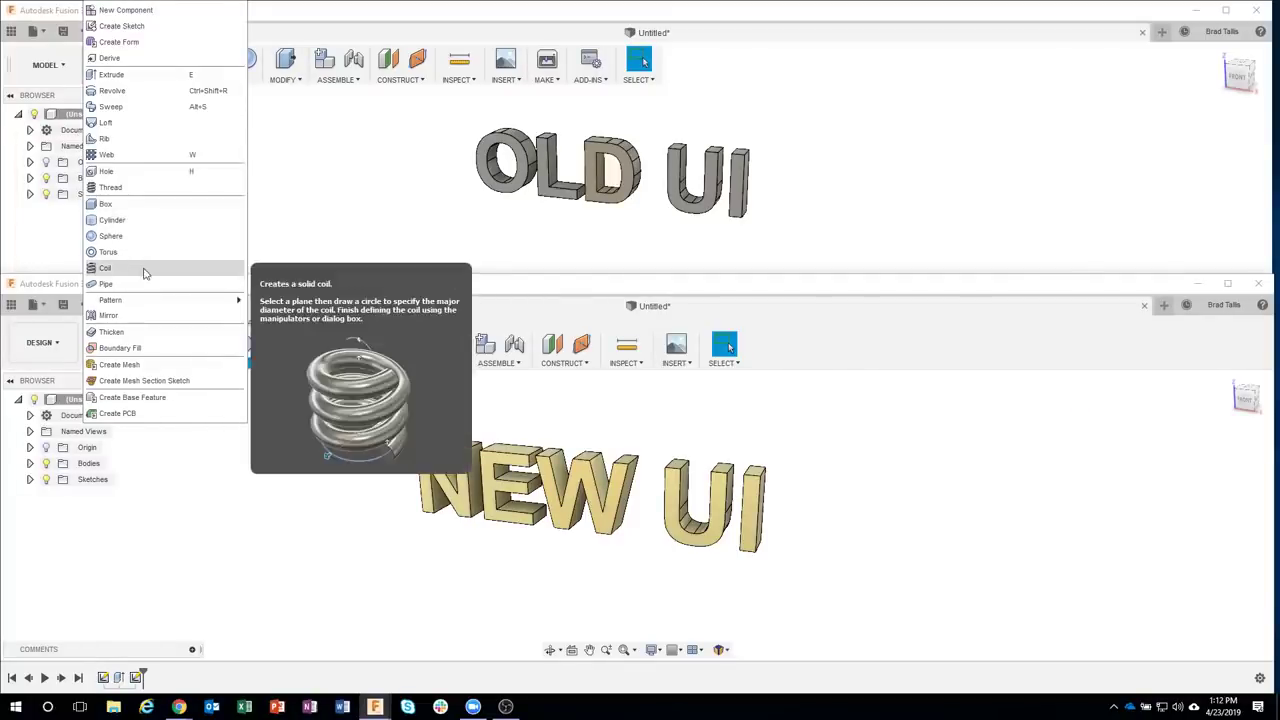
{"action": "mouse_move", "coordinate": [152, 306]}
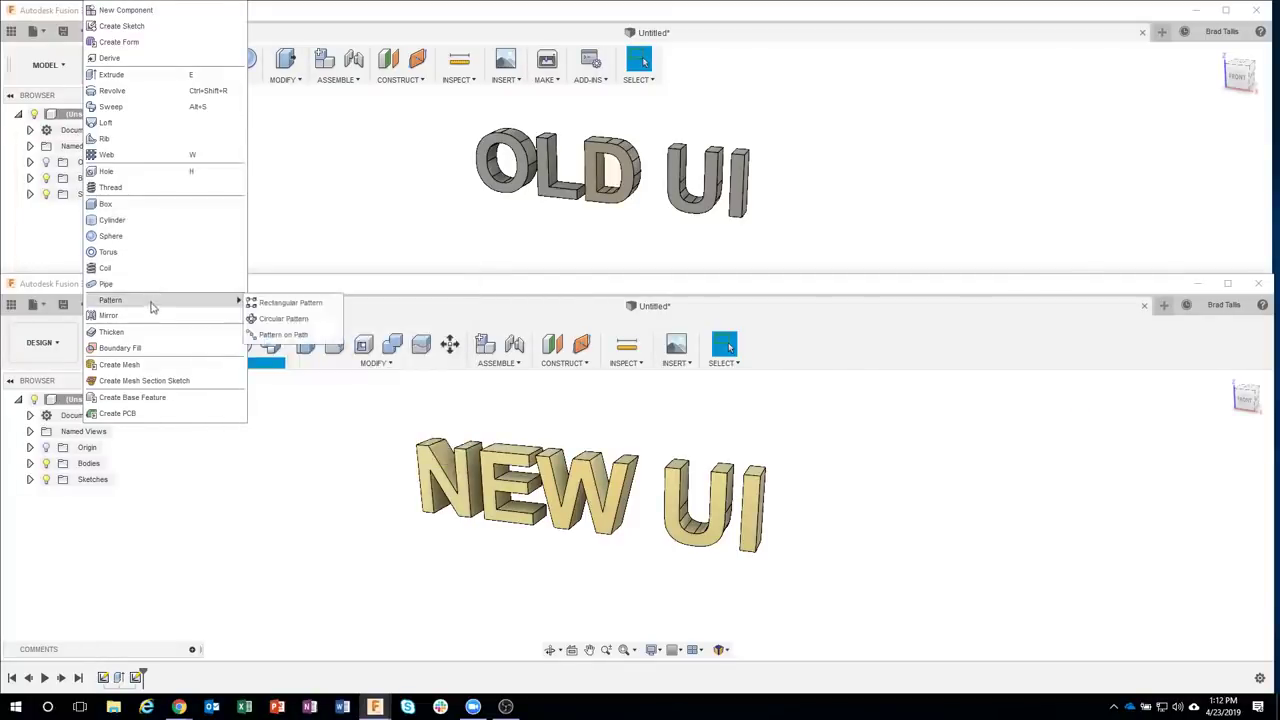
{"action": "left_click", "coordinate": [213, 524]}
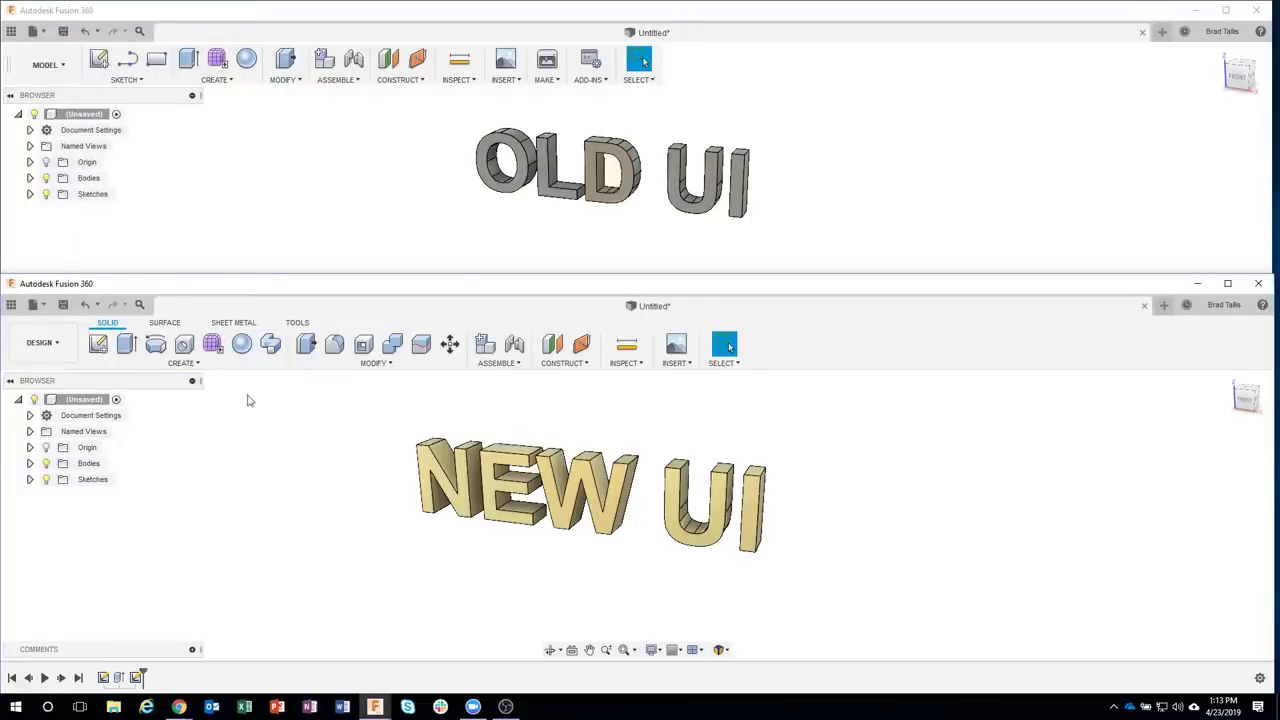
- Compare the Modify commands in the NEW UI window with the Modify and Create commands in the OLD UI window
{"action": "left_click", "coordinate": [373, 363]}
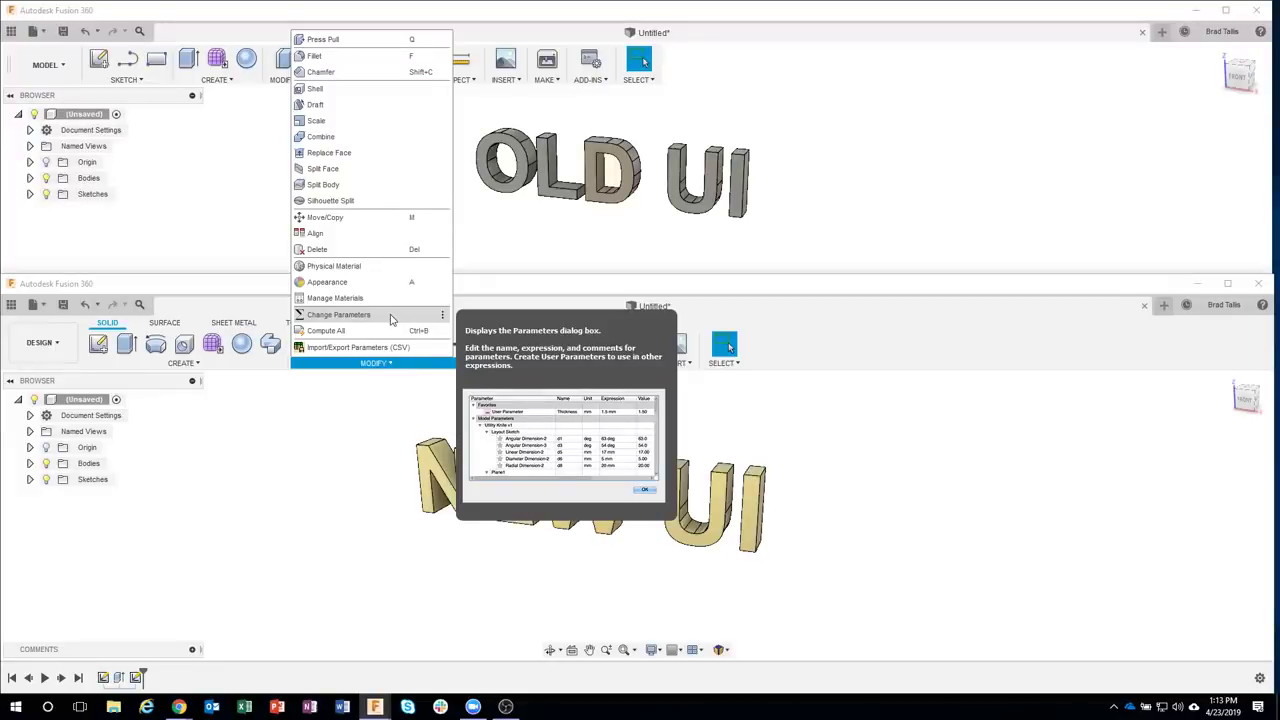
{"action": "left_click", "coordinate": [323, 449]}
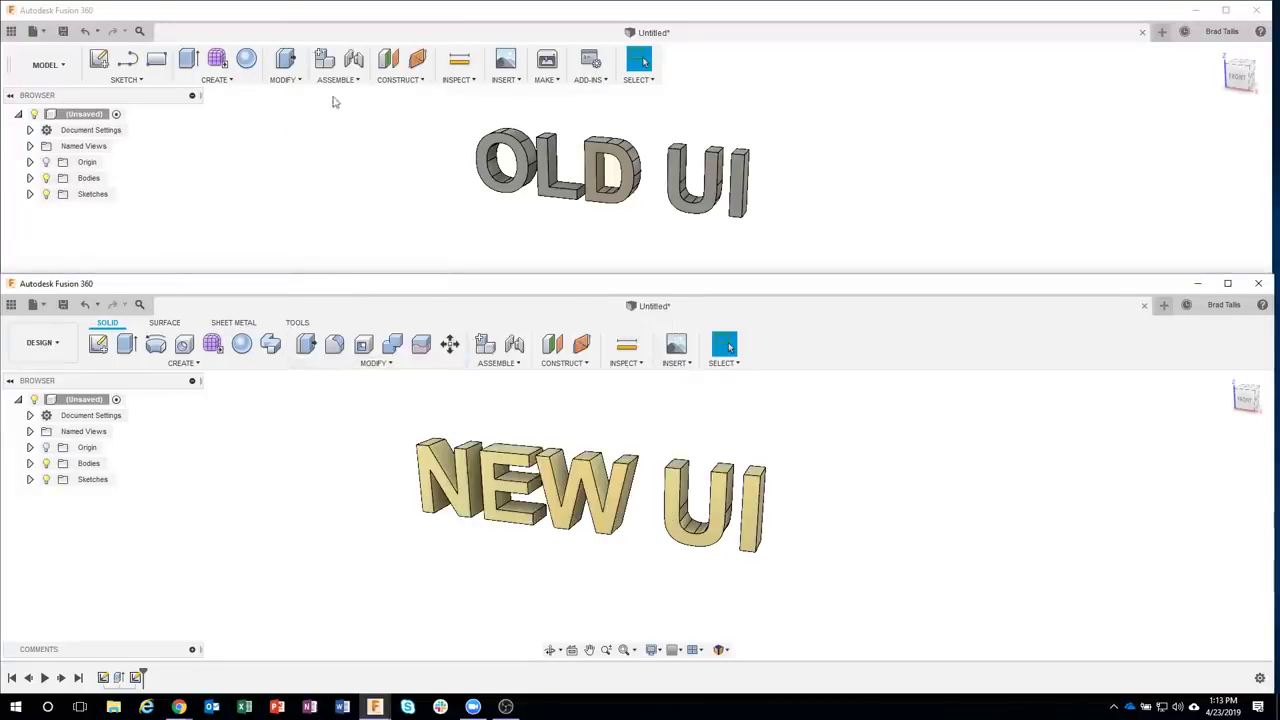
{"action": "left_click", "coordinate": [298, 84]}
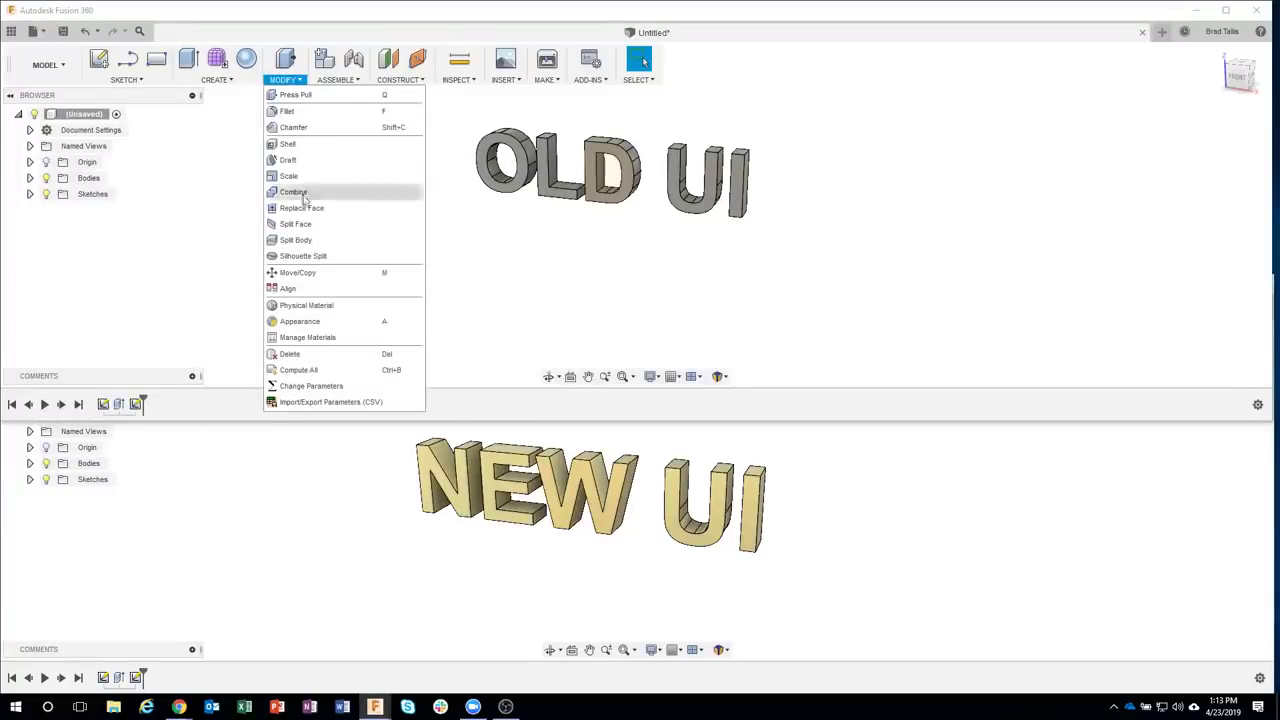
{"action": "left_click", "coordinate": [231, 97]}
{"action": "left_click", "coordinate": [229, 84]}
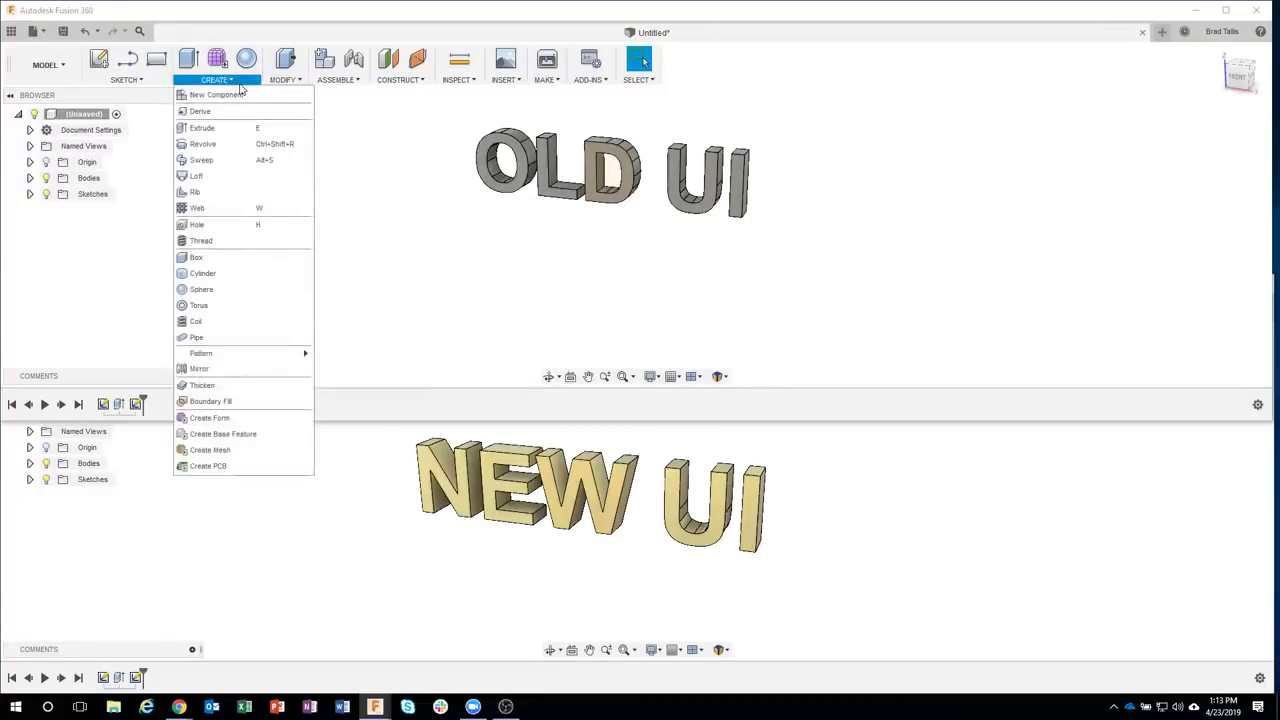
{"action": "left_click", "coordinate": [300, 573]}
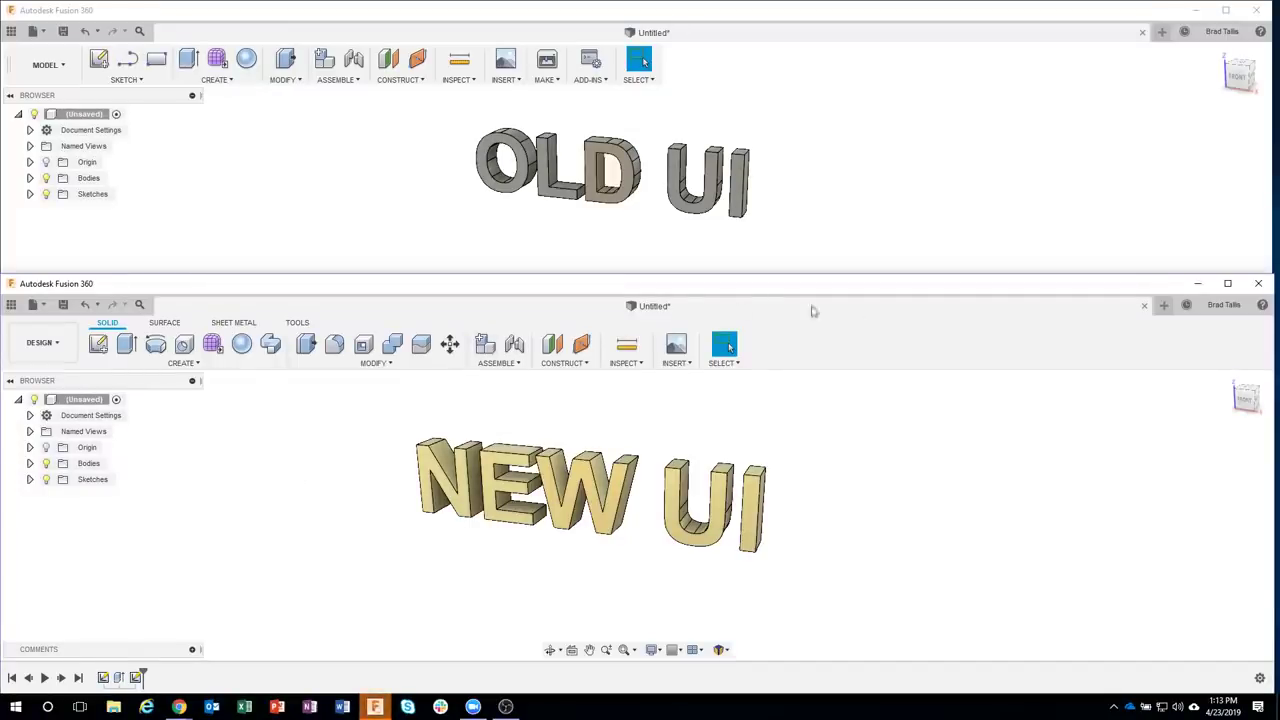
- Open blank designs in the NEW UI window up to Untitled(13), so the document row overflows
{"action": "left_click", "coordinate": [1164, 305]}
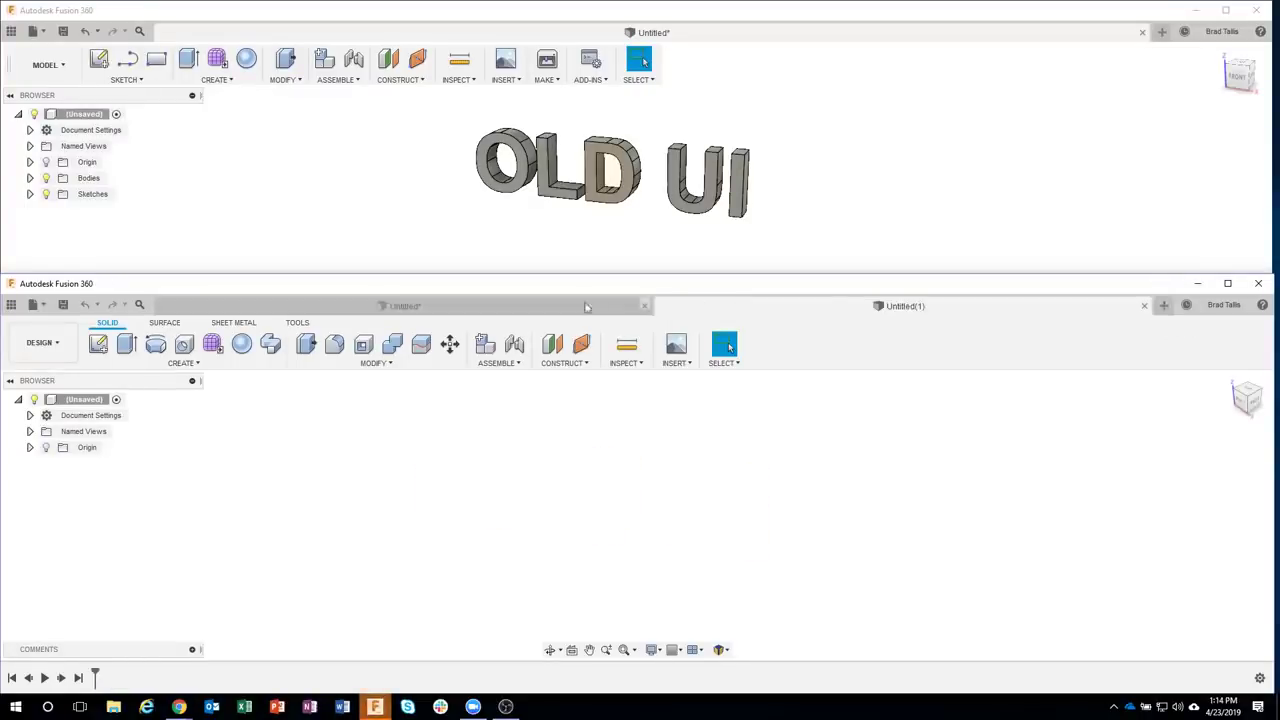
{"action": "left_click", "coordinate": [1164, 305]}
{"action": "left_click", "coordinate": [1164, 305]}
{"action": "left_click", "coordinate": [1164, 306]}
{"action": "left_click", "coordinate": [1164, 306]}
{"action": "left_click", "coordinate": [1164, 306]}
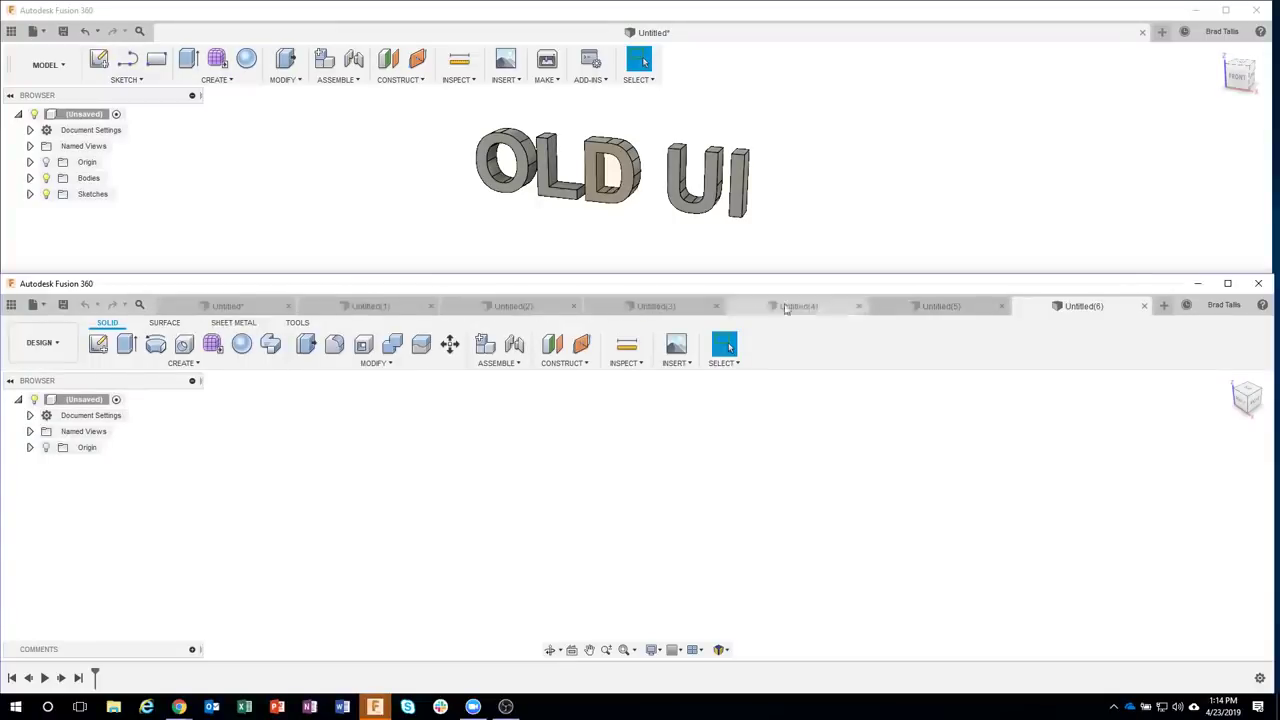
{"action": "left_click", "coordinate": [1163, 306]}
{"action": "left_click", "coordinate": [1164, 306]}
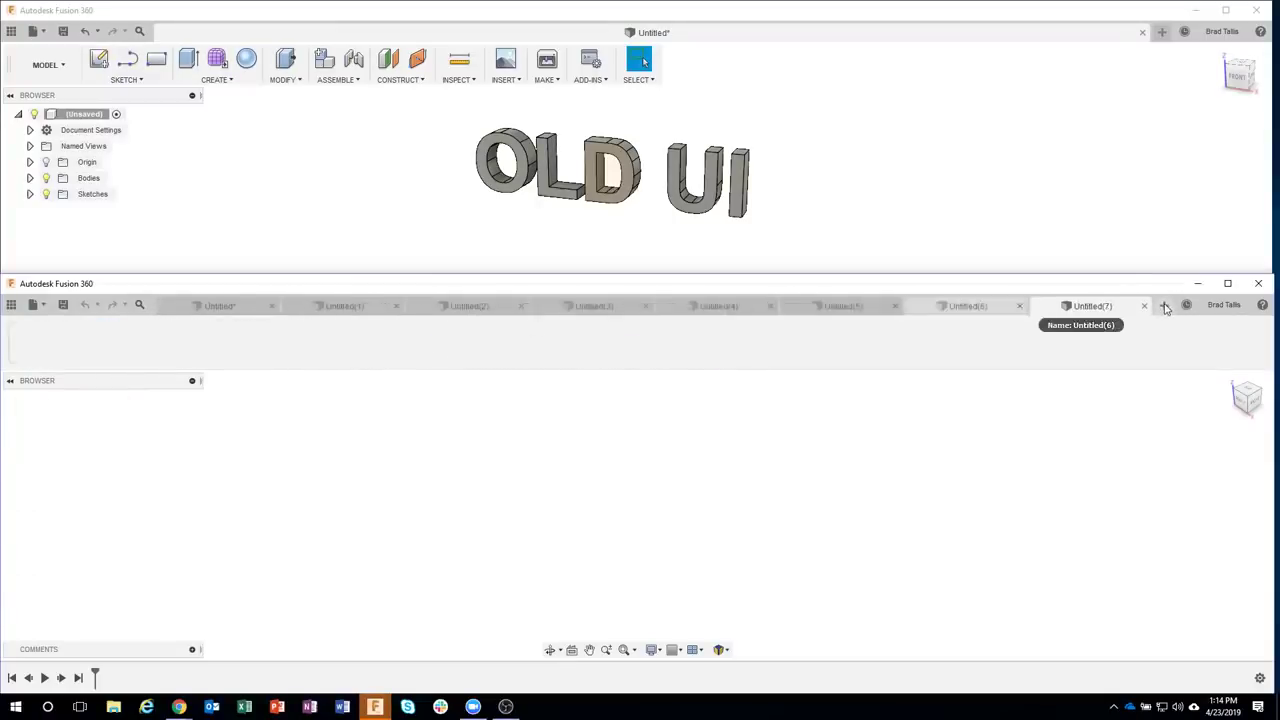
{"action": "left_click", "coordinate": [1164, 306]}
{"action": "left_click", "coordinate": [1164, 306]}
{"action": "left_click", "coordinate": [1164, 306]}
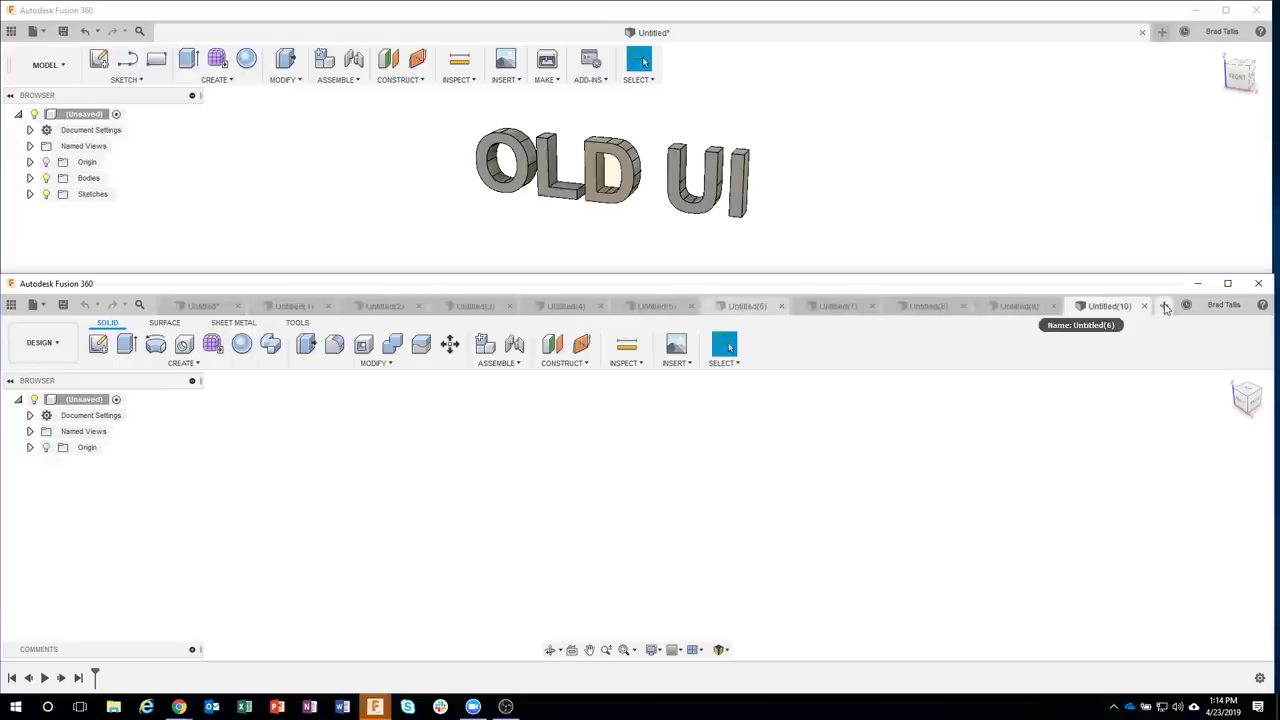
{"action": "left_click", "coordinate": [1164, 306]}
{"action": "left_click", "coordinate": [1164, 306]}
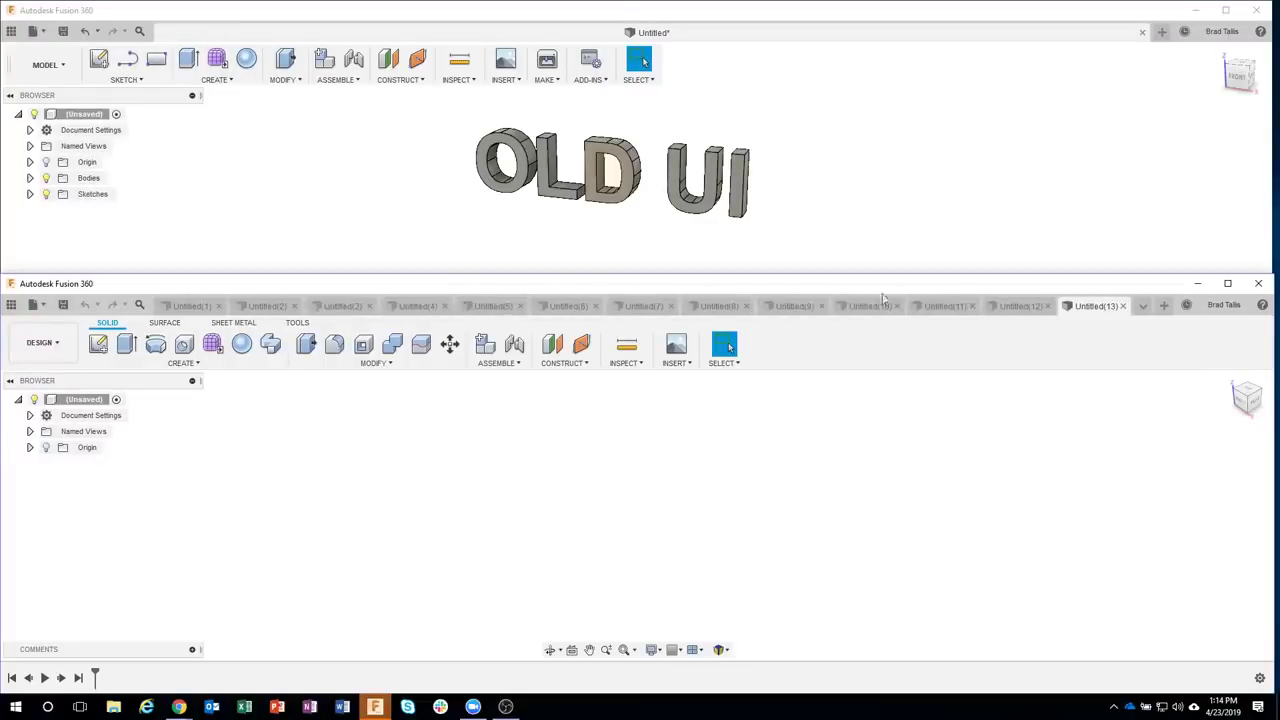
- Switch to the original NEW UI design from the list of open documents, and close the blank designs Untitled(3) to Untitled(13)
{"action": "left_click", "coordinate": [1143, 308]}
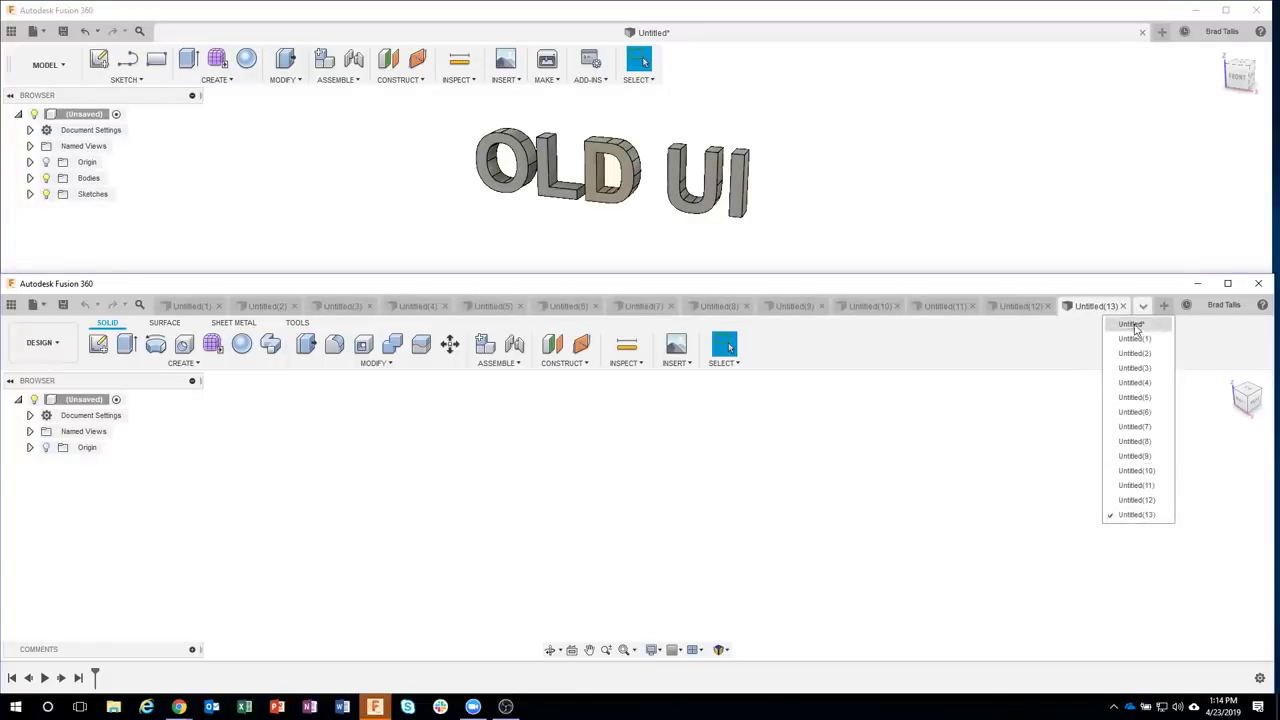
{"action": "left_click", "coordinate": [1132, 325]}
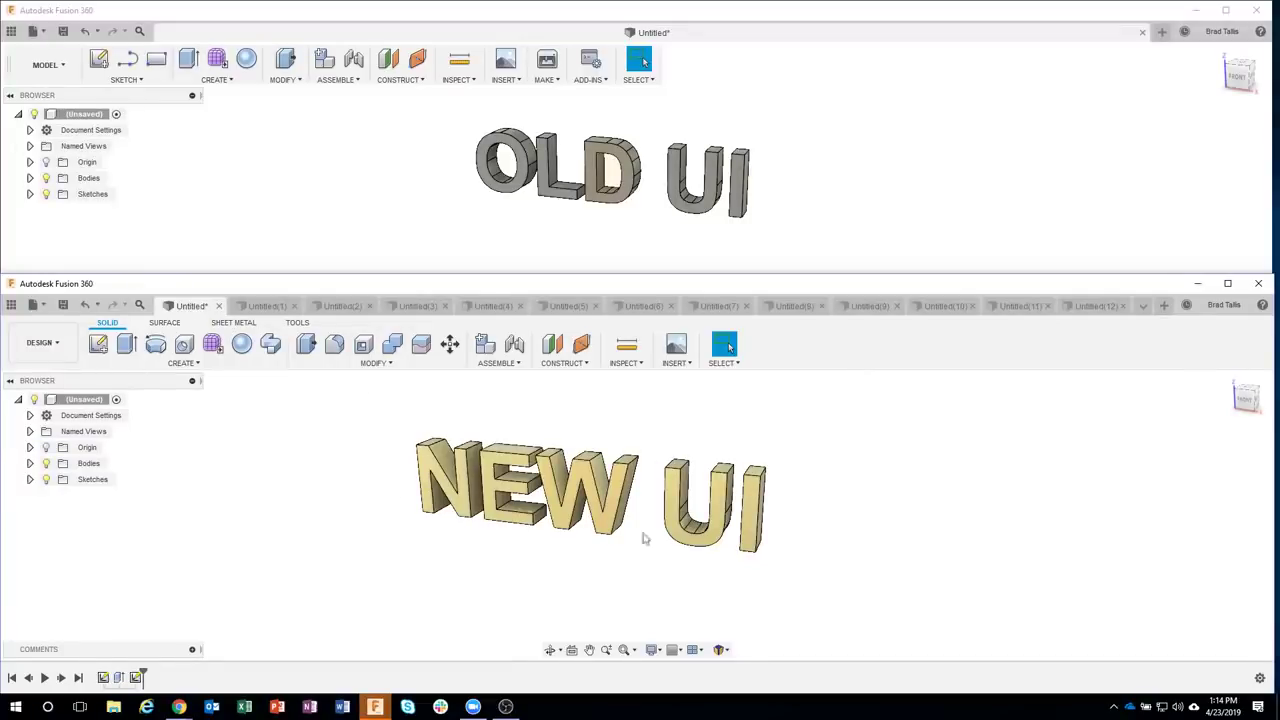
{"action": "left_click", "coordinate": [1143, 306]}
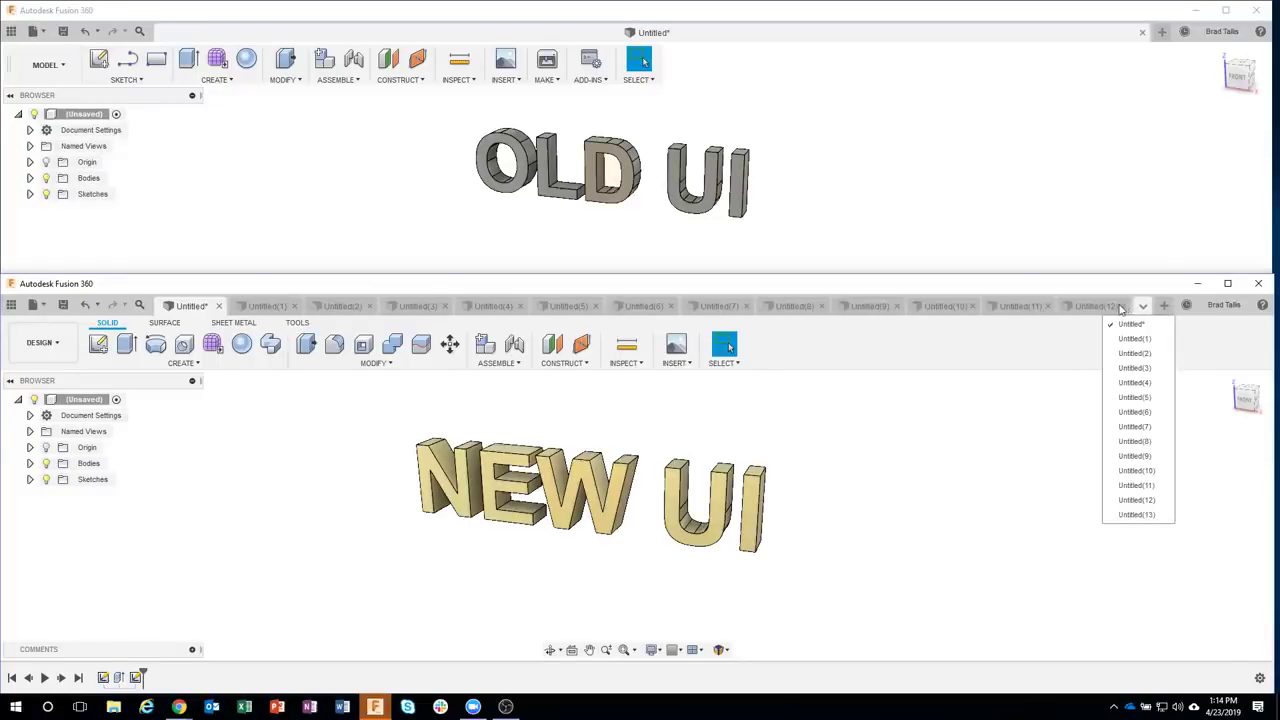
{"action": "left_click", "coordinate": [1140, 308]}
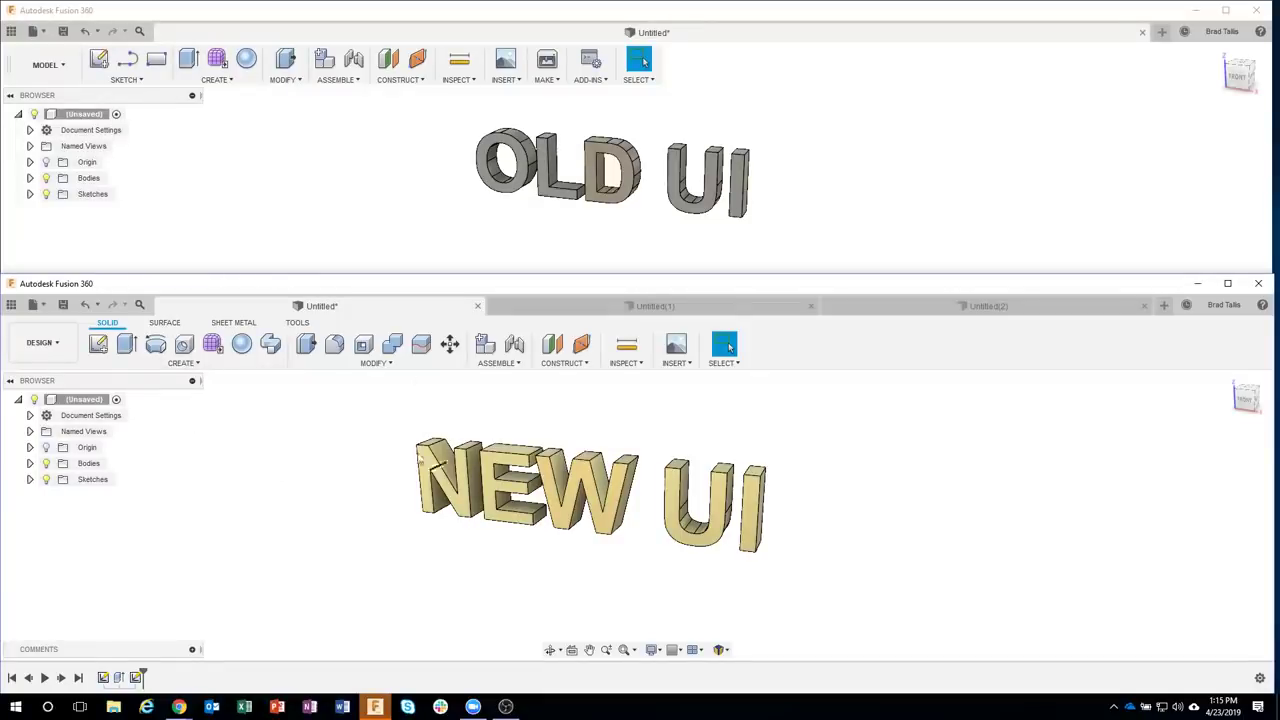
- Create a sketch on the front face of the letter U in the NEW UI model and on the front origin plane in the OLD UI model
{"action": "left_click", "coordinate": [205, 366]}
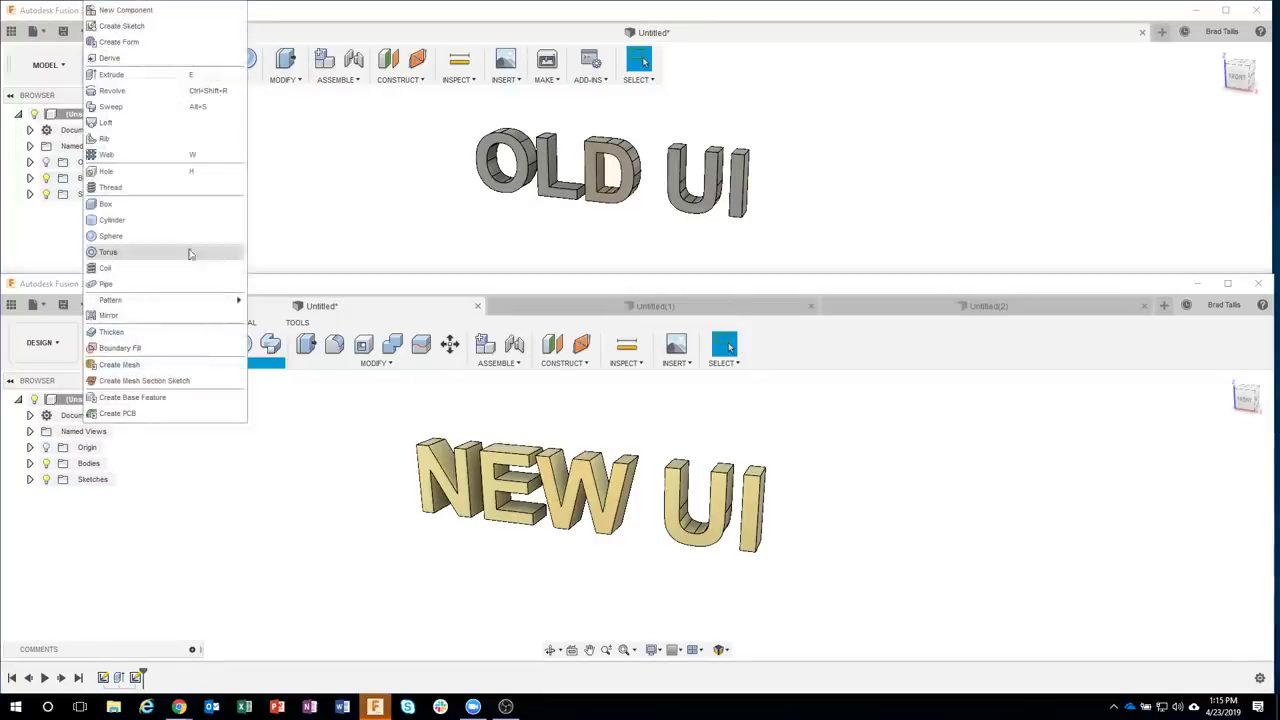
{"action": "left_click", "coordinate": [150, 27]}
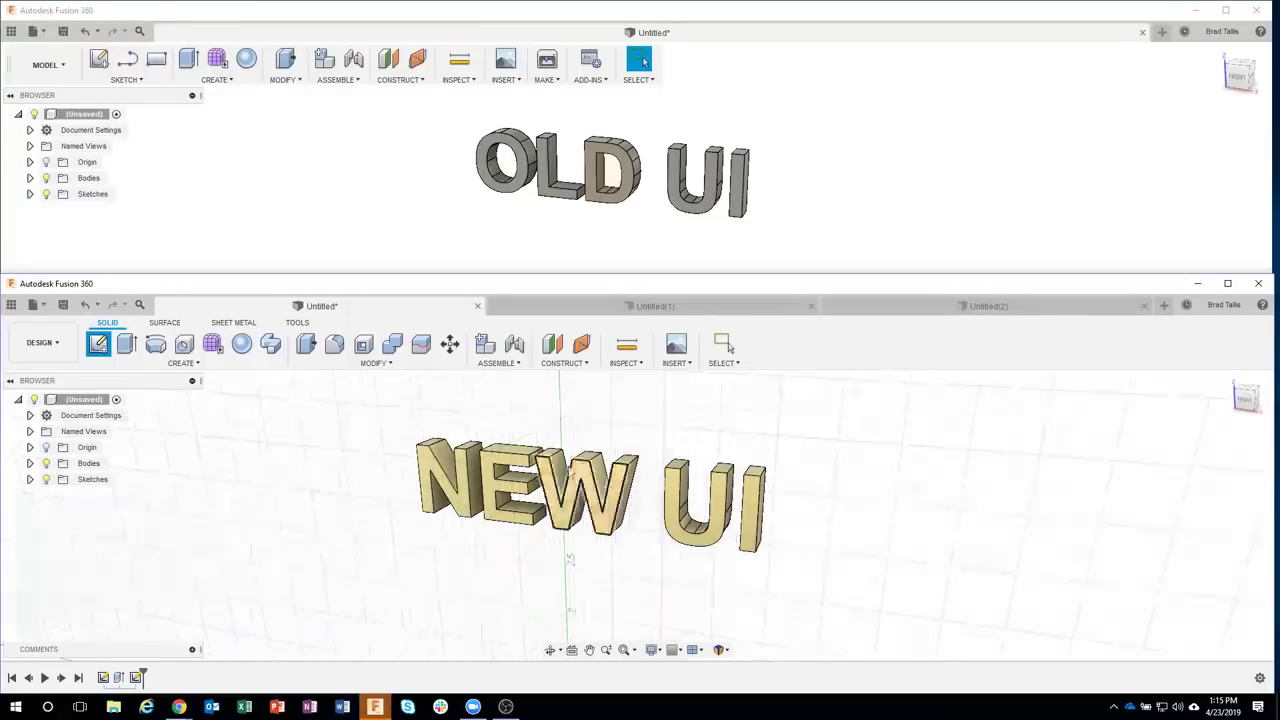
{"action": "left_click", "coordinate": [675, 492]}
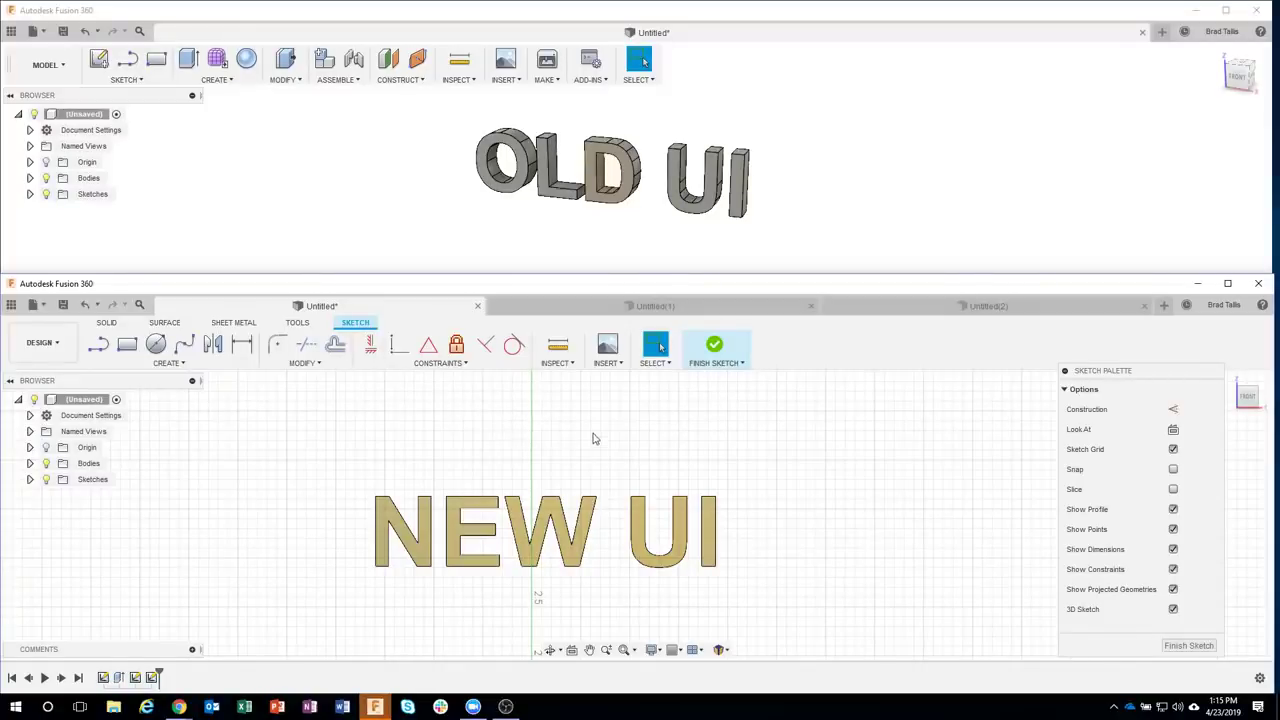
{"action": "left_click", "coordinate": [108, 61]}
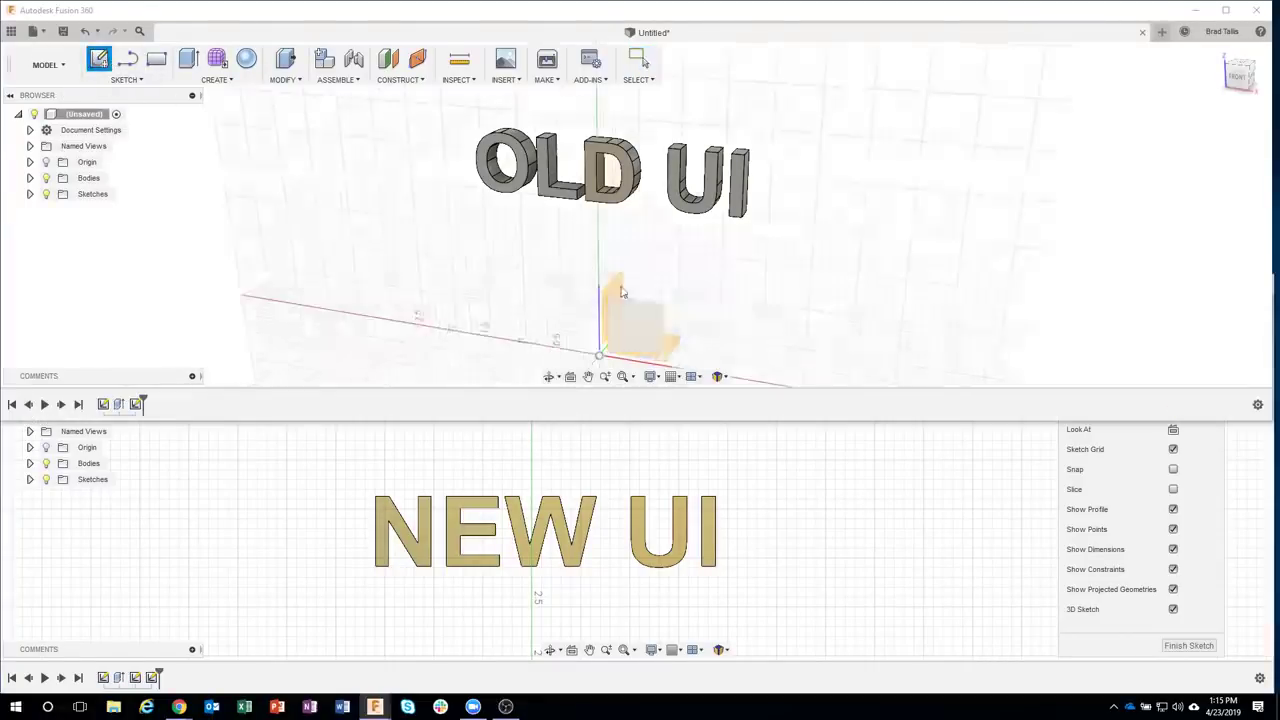
{"action": "left_click", "coordinate": [635, 318]}
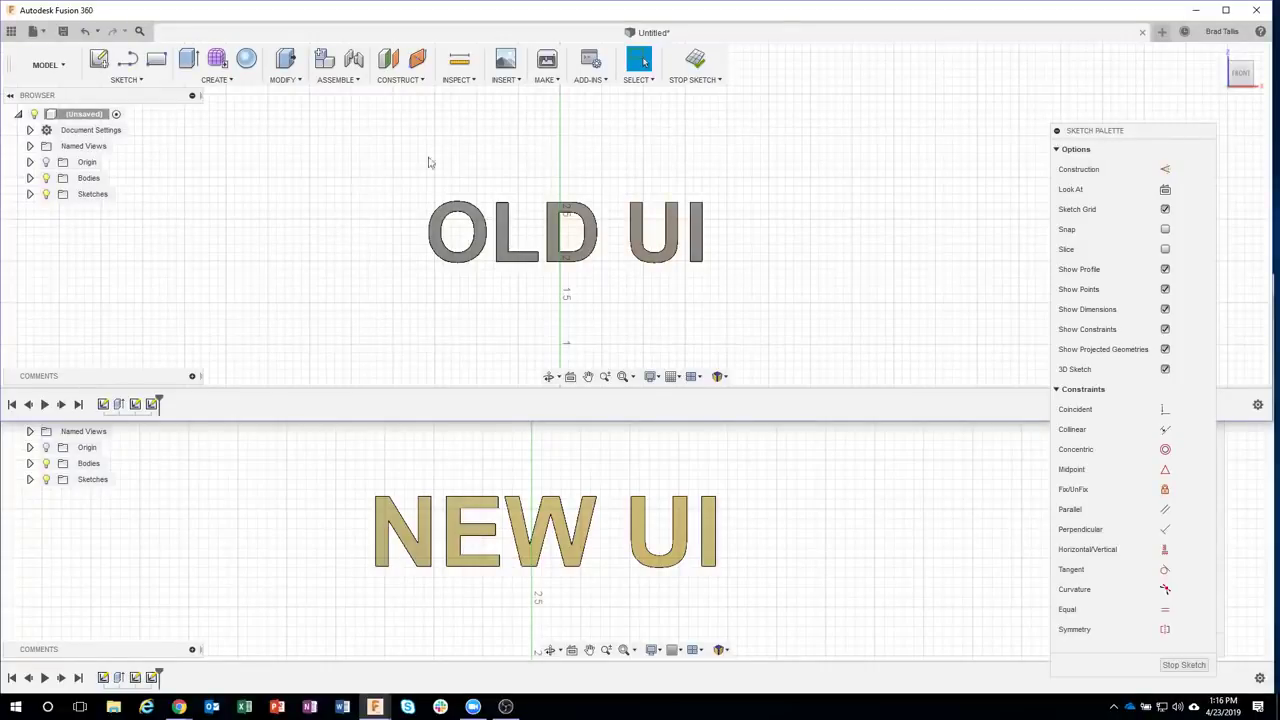
- Return to the NEW UI window, view the Solid toolset while the sketch is active, and switch back to the Sketch toolset
{"action": "left_click", "coordinate": [473, 455]}
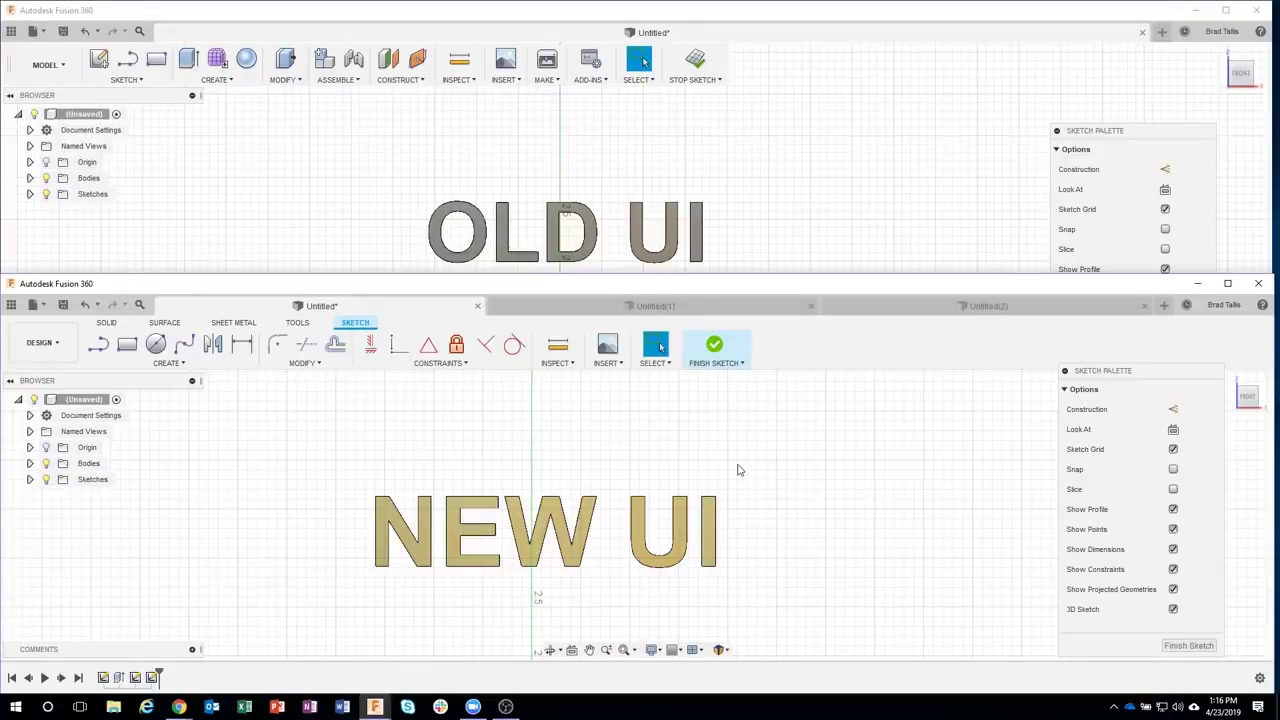
{"action": "left_click", "coordinate": [107, 324]}
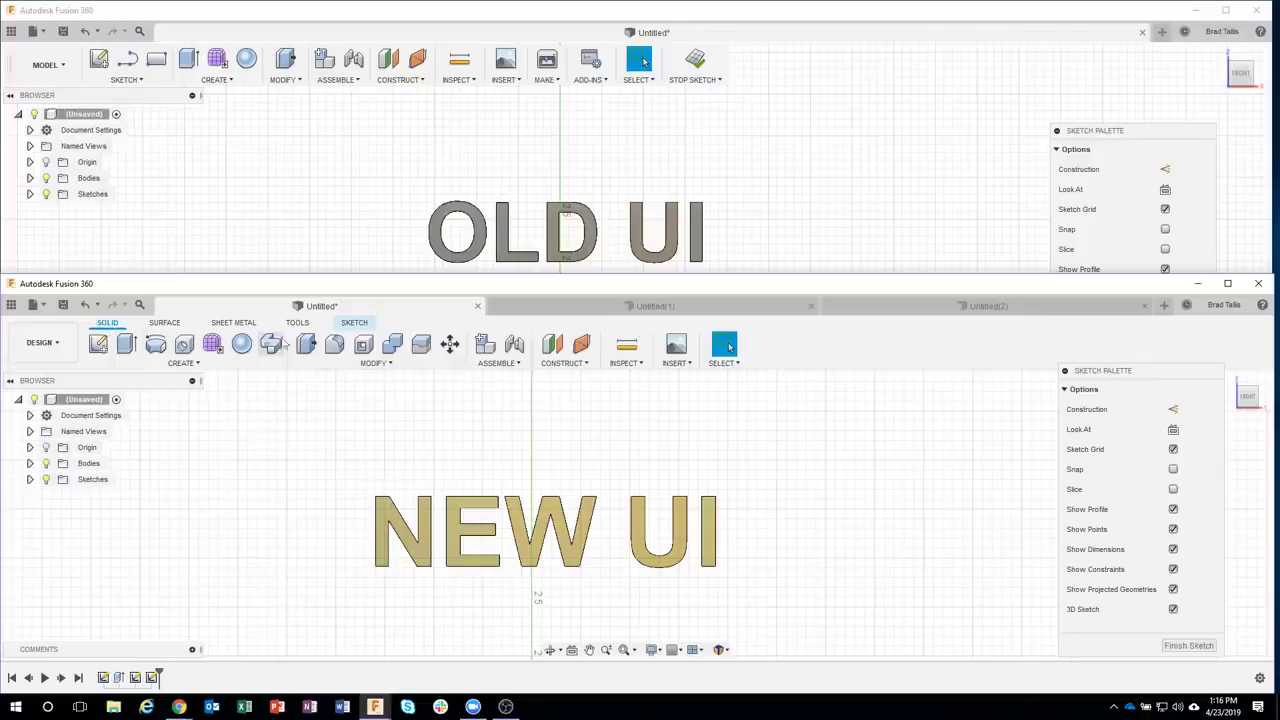
{"action": "left_click", "coordinate": [355, 323]}
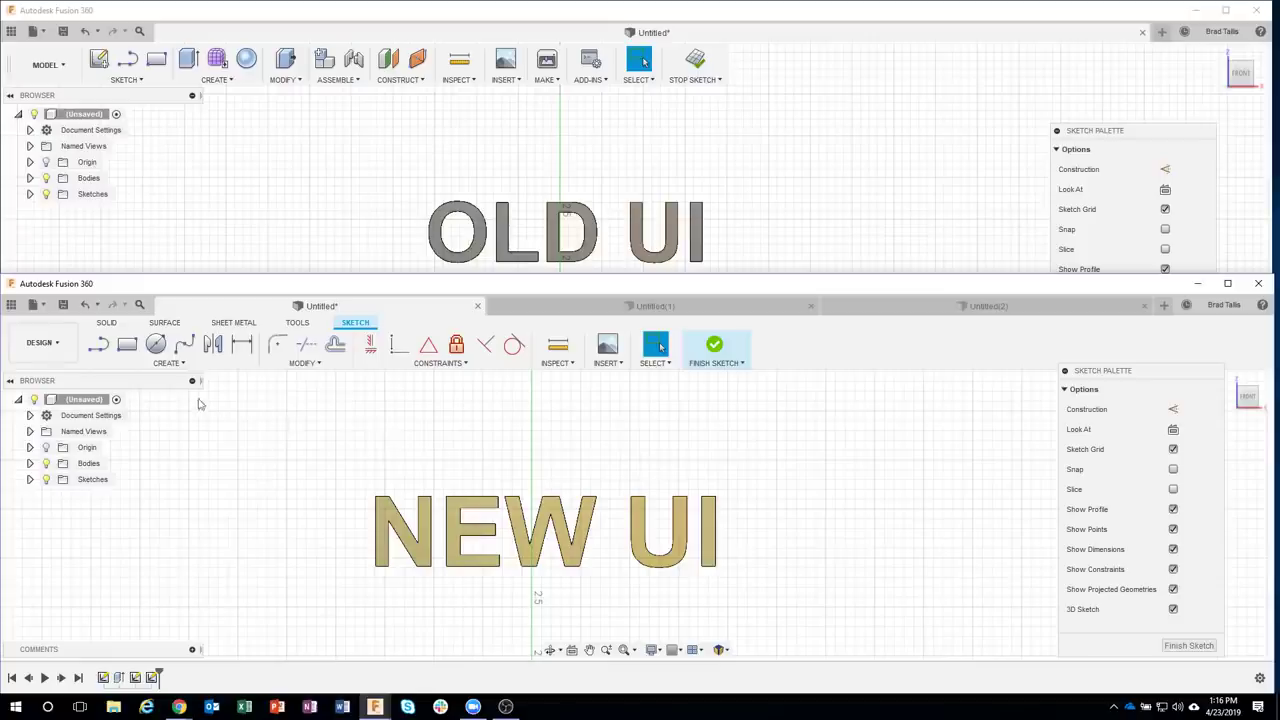
- Compare the sketch Create, Modify and Constraints groups of the NEW UI window with the single Sketch command list of the OLD UI window
{"action": "left_click", "coordinate": [180, 365]}
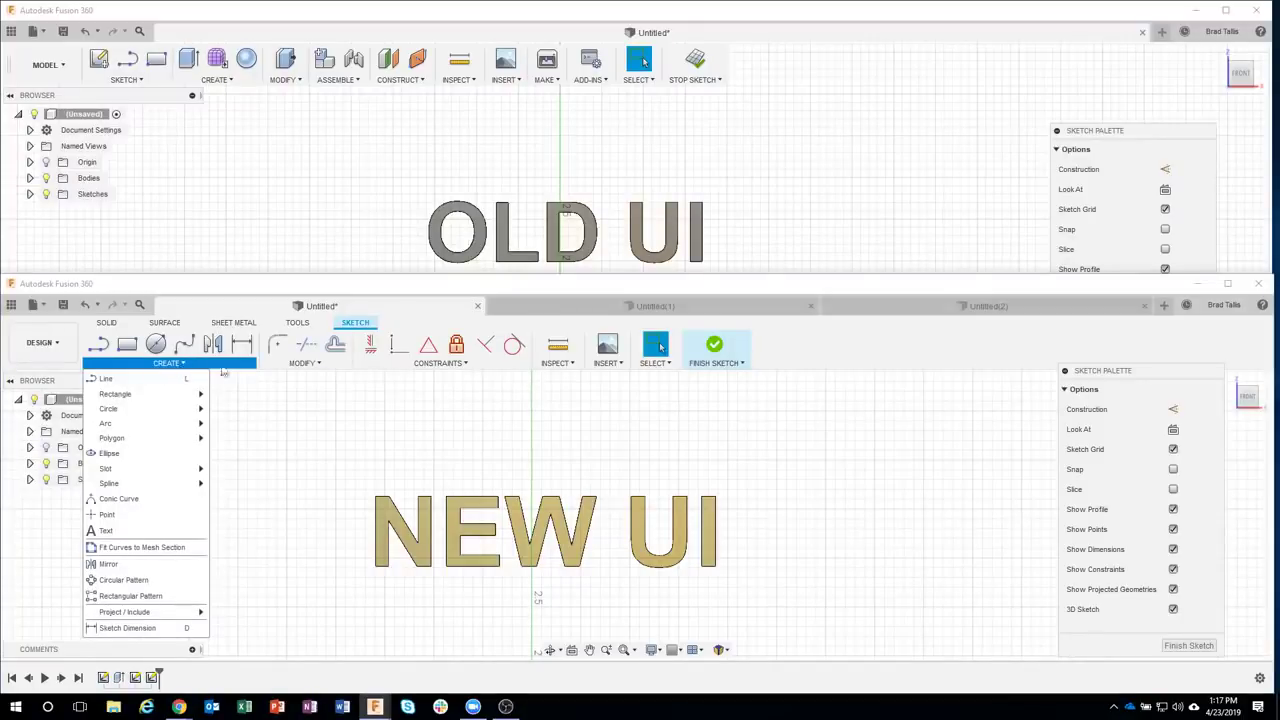
{"action": "left_click", "coordinate": [302, 364]}
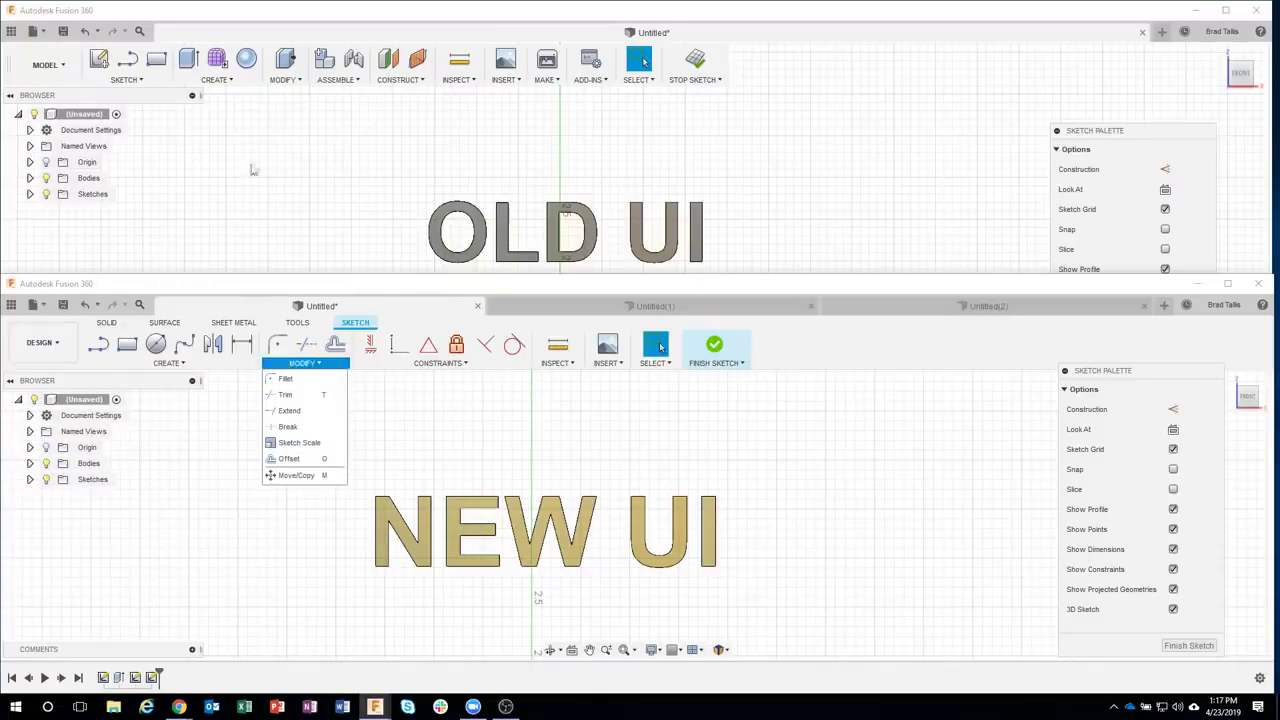
{"action": "left_click", "coordinate": [146, 82]}
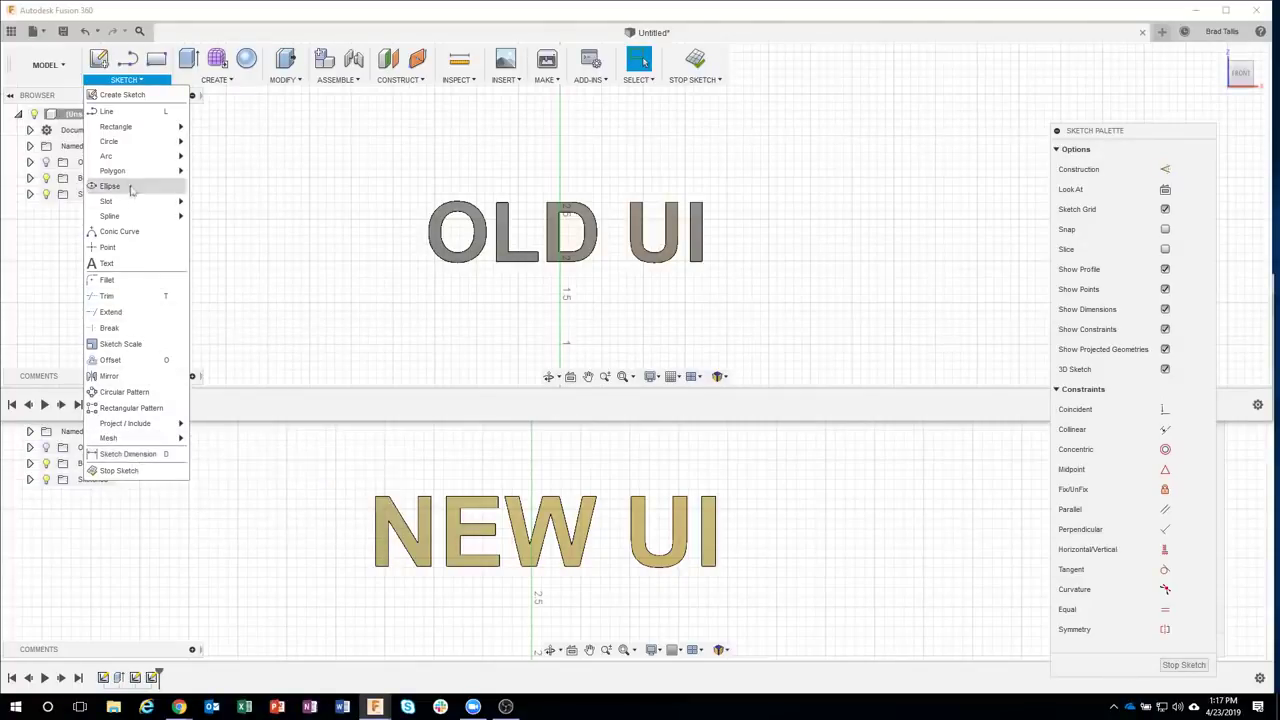
{"action": "left_click", "coordinate": [224, 524]}
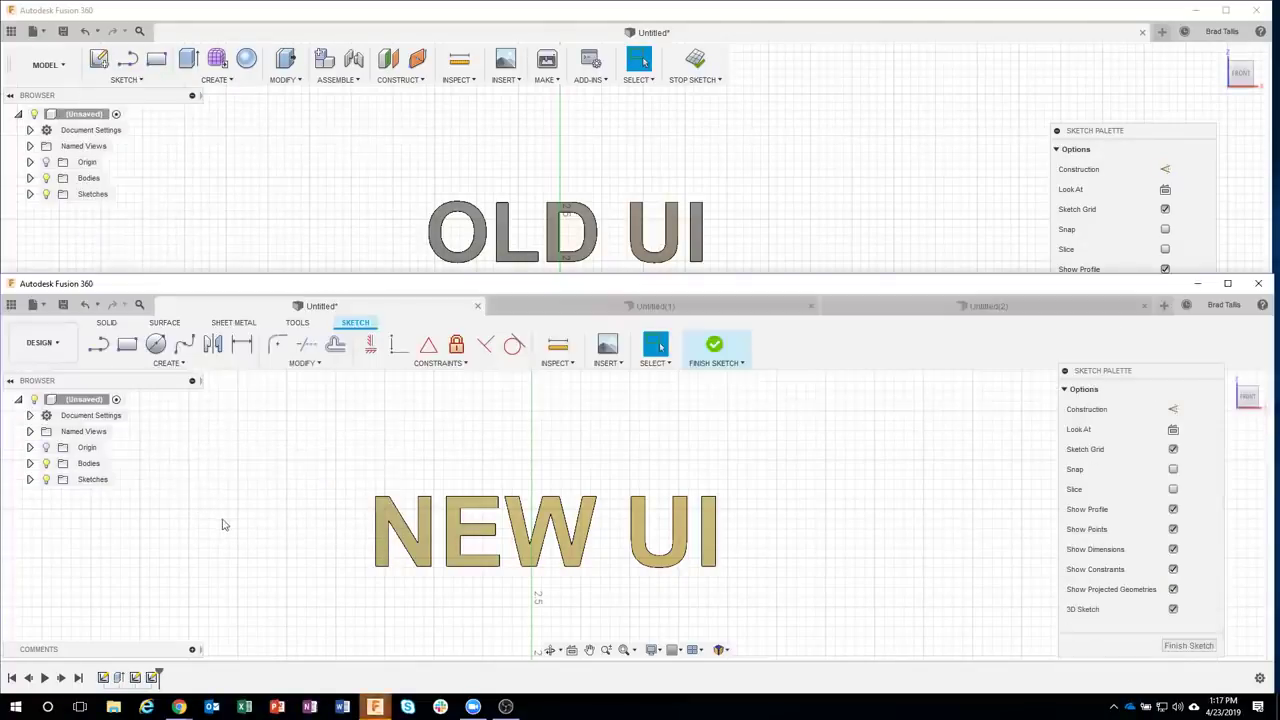
{"action": "left_click", "coordinate": [170, 364]}
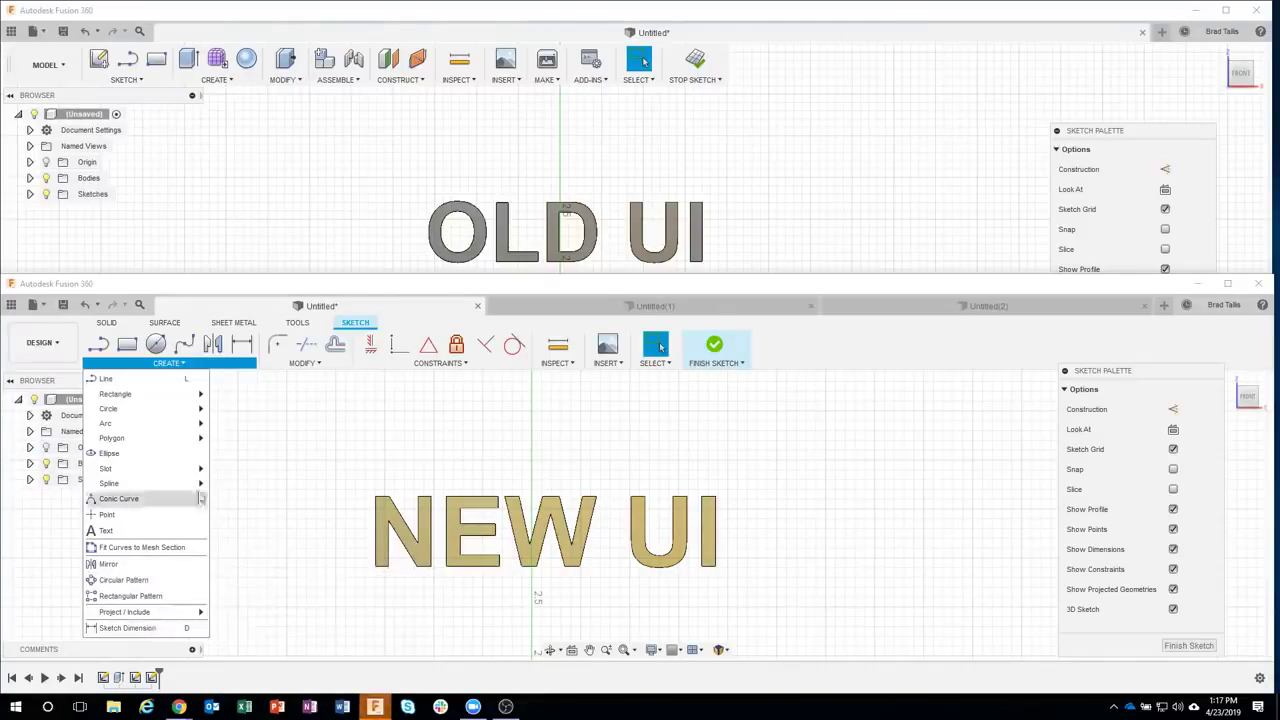
{"action": "left_click", "coordinate": [303, 363]}
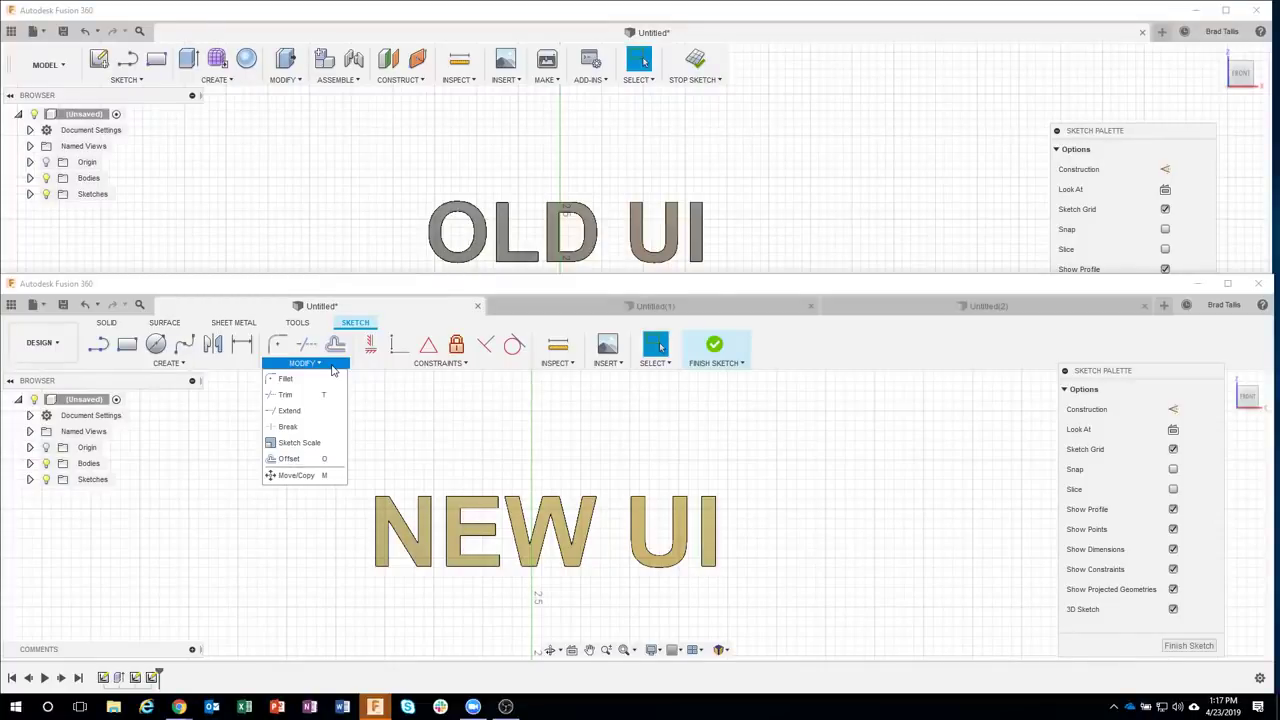
{"action": "mouse_move", "coordinate": [223, 372]}
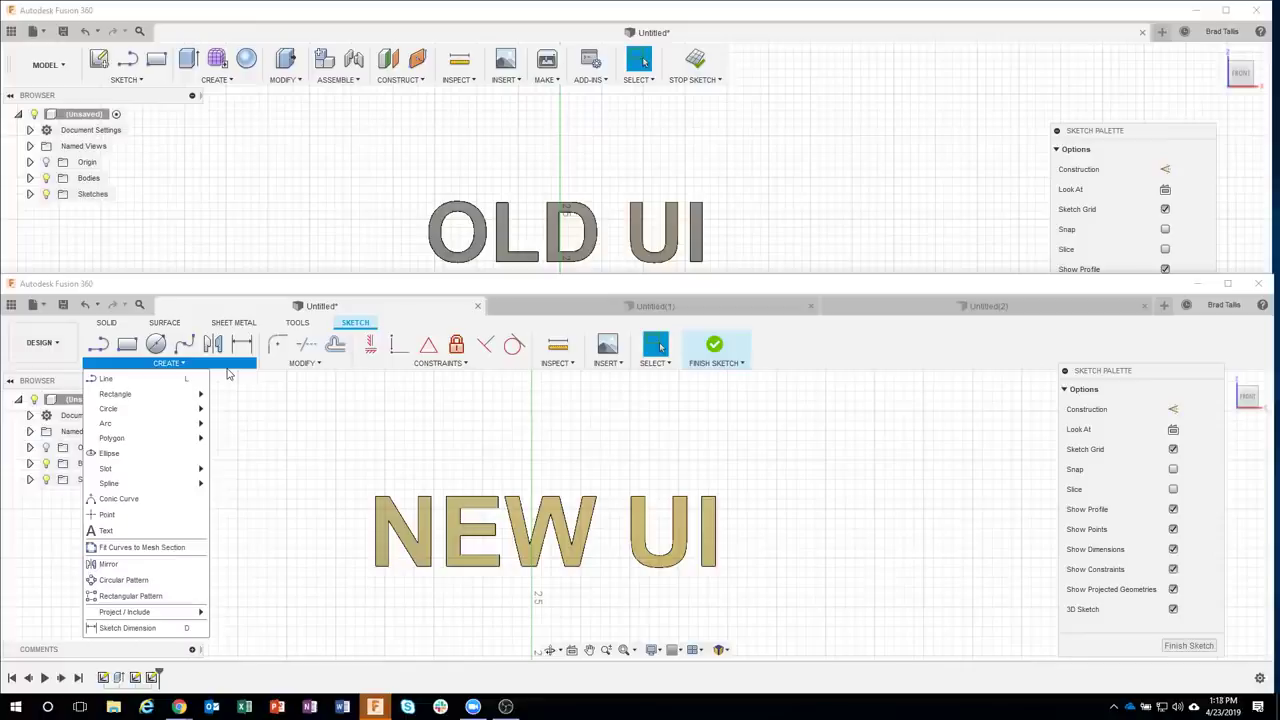
{"action": "mouse_move", "coordinate": [396, 368]}
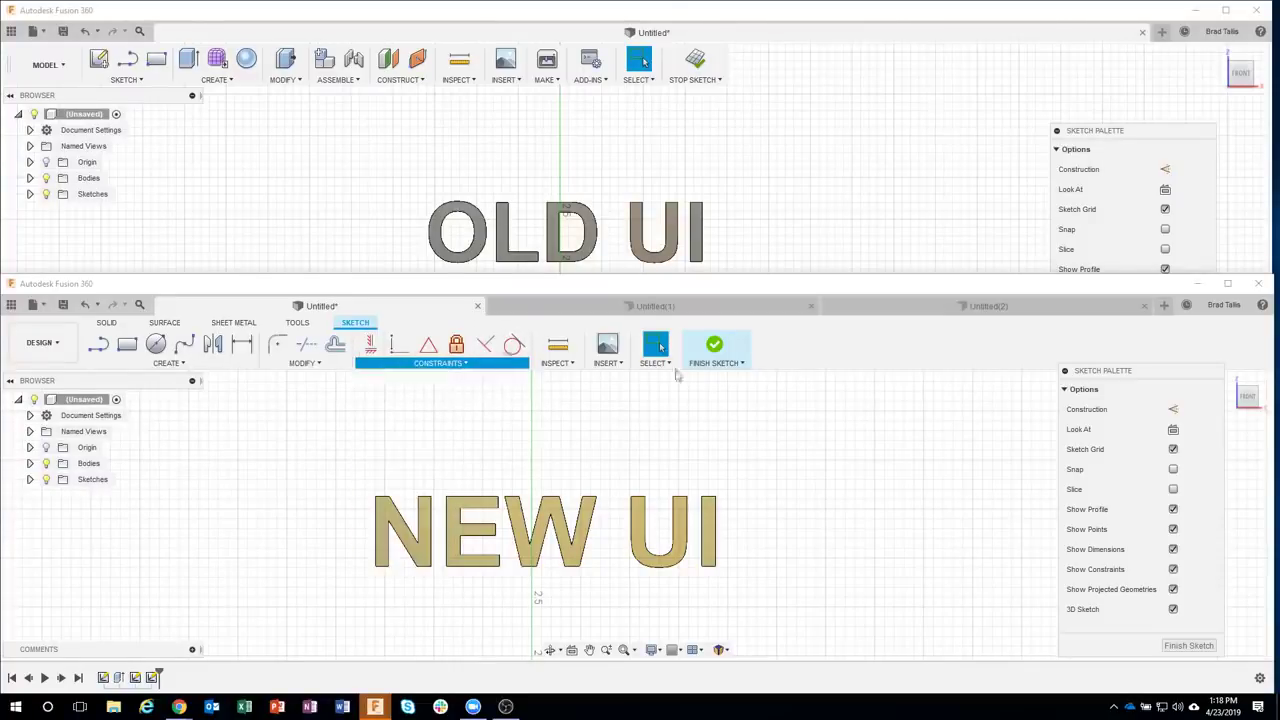
- Move the Sketch Palette inward from the edge in both the OLD UI and NEW UI windows and compare its contents
{"action": "left_click", "coordinate": [607, 363]}
{"action": "key", "text": "Escape"}
{"action": "left_click", "coordinate": [868, 12]}
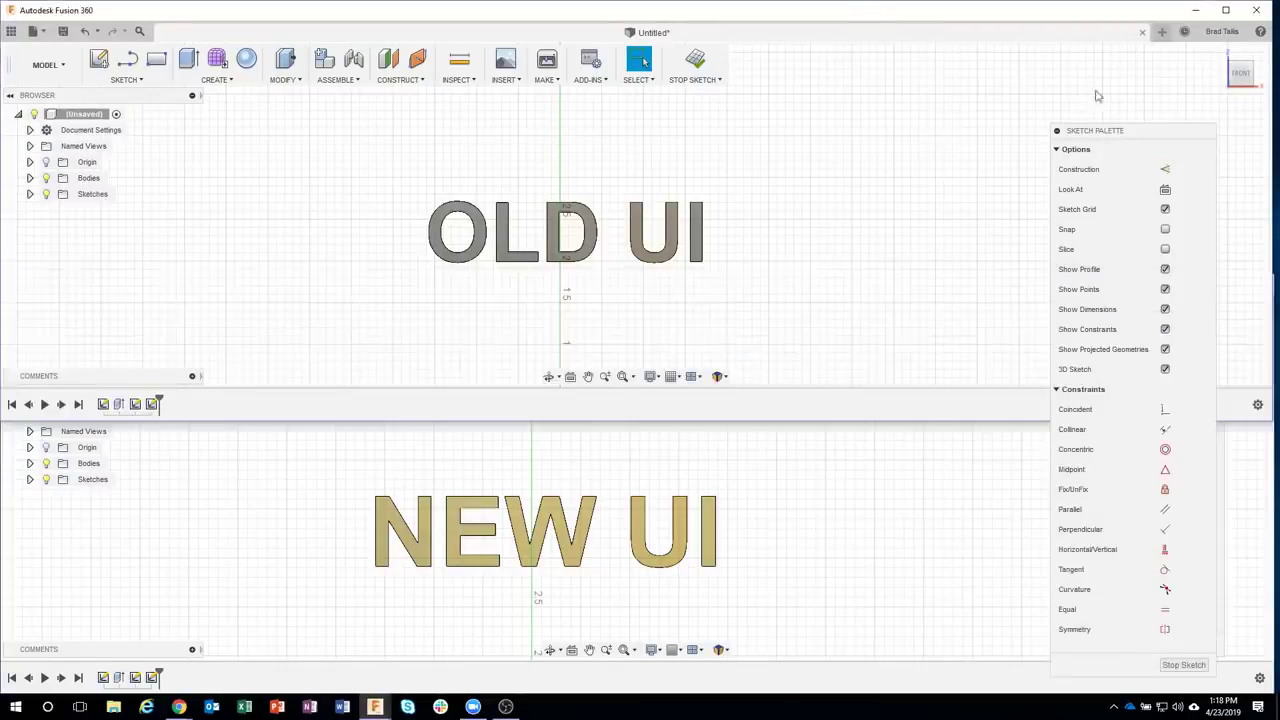
{"action": "mouse_move", "coordinate": [1122, 134]}
{"action": "left_mouse_down"}
{"action": "mouse_move", "coordinate": [1015, 100]}
{"action": "mouse_move", "coordinate": [882, 100]}
{"action": "mouse_move", "coordinate": [946, 83]}
{"action": "left_mouse_up"}
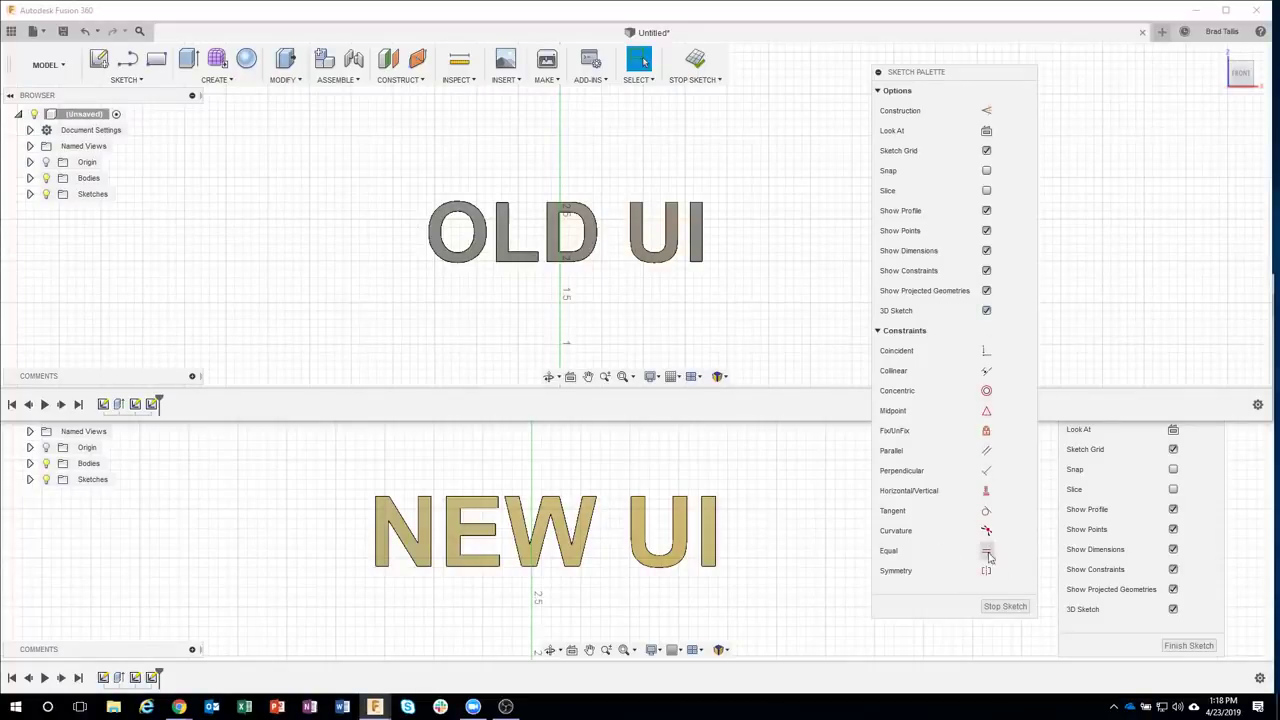
{"action": "left_click", "coordinate": [773, 481]}
{"action": "left_click_drag", "start_coordinate": [1146, 378], "coordinate": [1083, 356]}
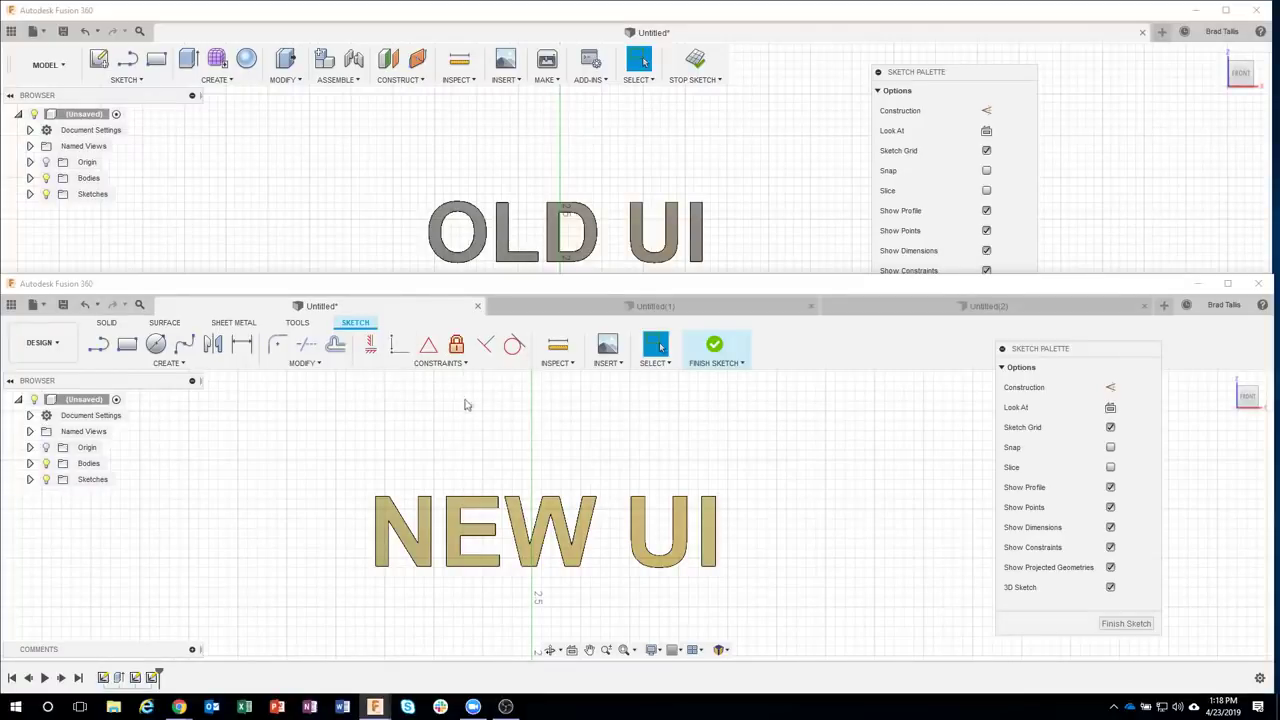
- Sketch a circle of about 0.97 in radius beside the NEW UI text and one of about 0.35 in radius to its upper right
{"action": "left_click", "coordinate": [157, 345]}
{"action": "left_click", "coordinate": [237, 471]}
{"action": "left_click", "coordinate": [299, 543]}
{"action": "middle_click_drag", "start_coordinate": [357, 531], "coordinate": [405, 587]}
{"action": "left_click", "coordinate": [412, 440]}
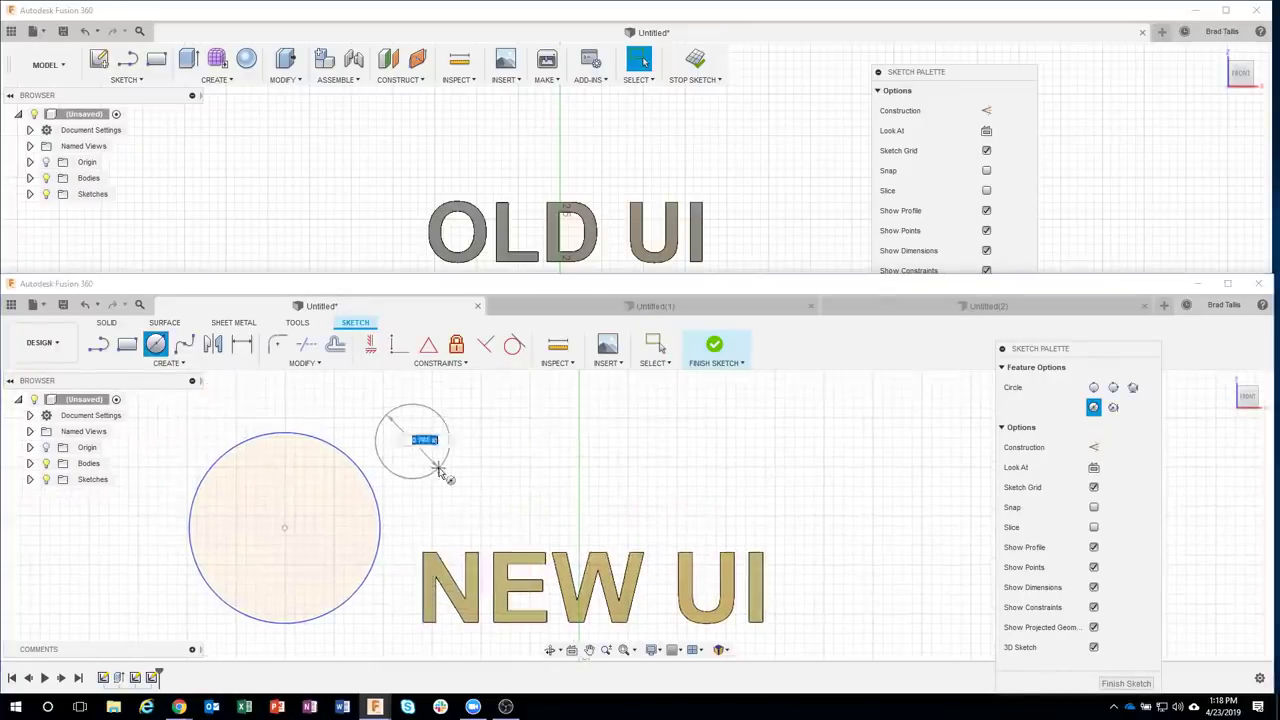
{"action": "left_click", "coordinate": [440, 460]}
{"action": "key", "text": "Escape"}
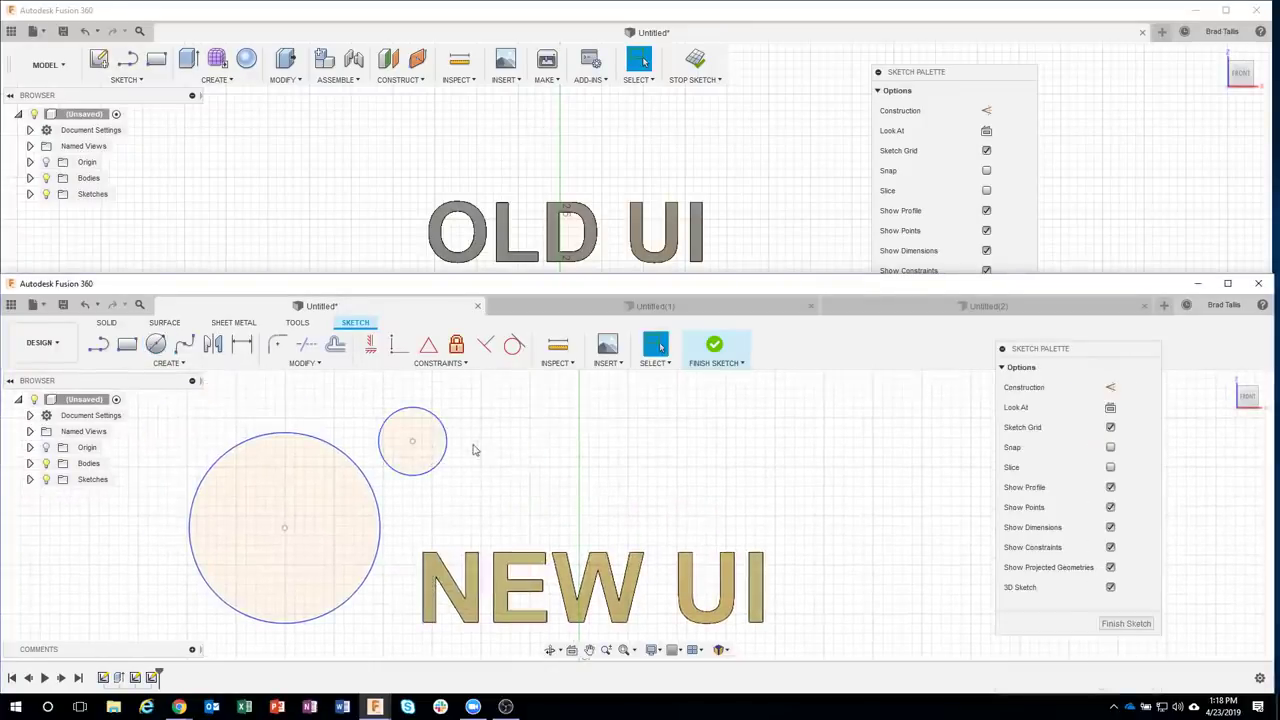
- Select both circles and examine which constraints are available for them, then clear the selection
{"action": "left_click", "coordinate": [398, 475]}
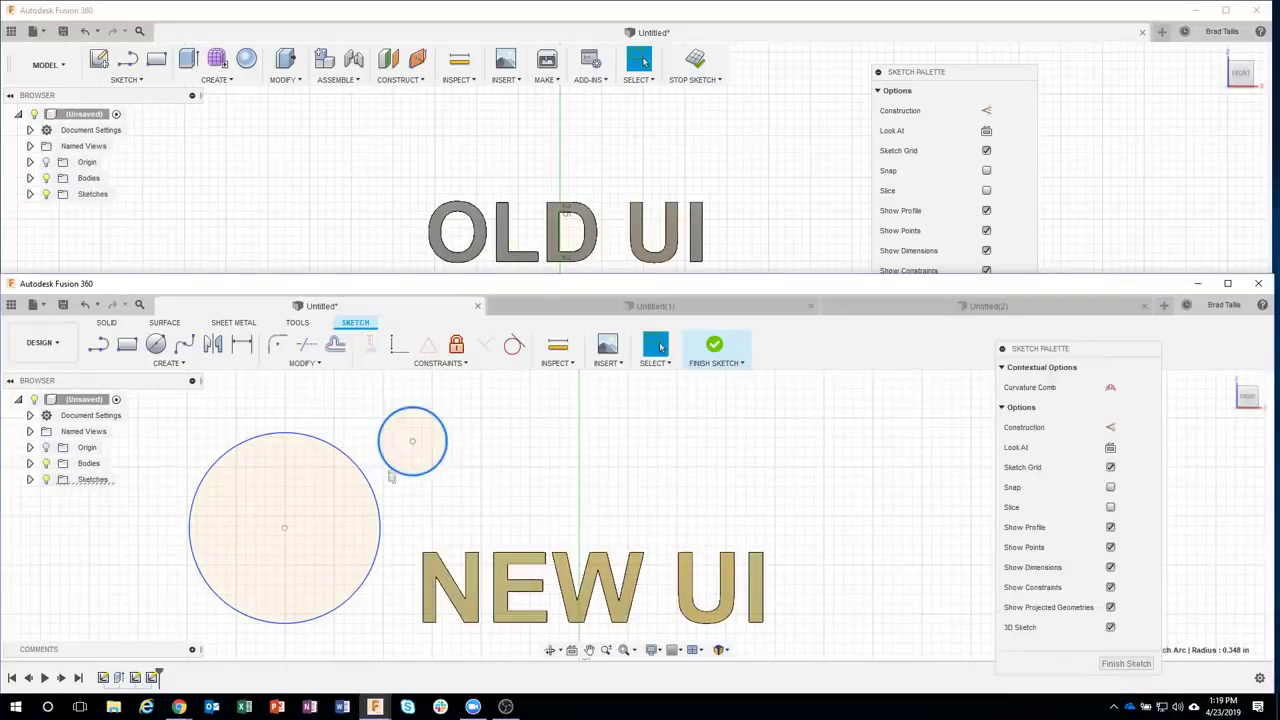
{"action": "left_click", "coordinate": [358, 469], "text": "shift"}
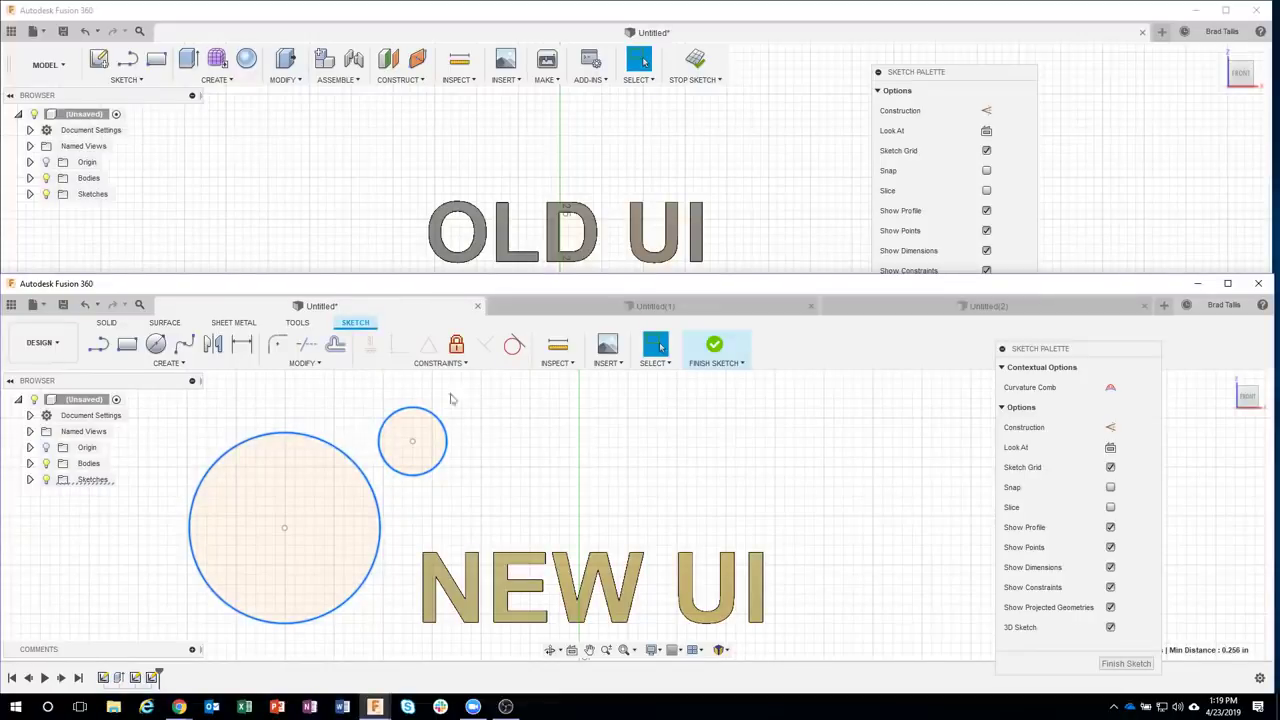
{"action": "left_click", "coordinate": [465, 365]}
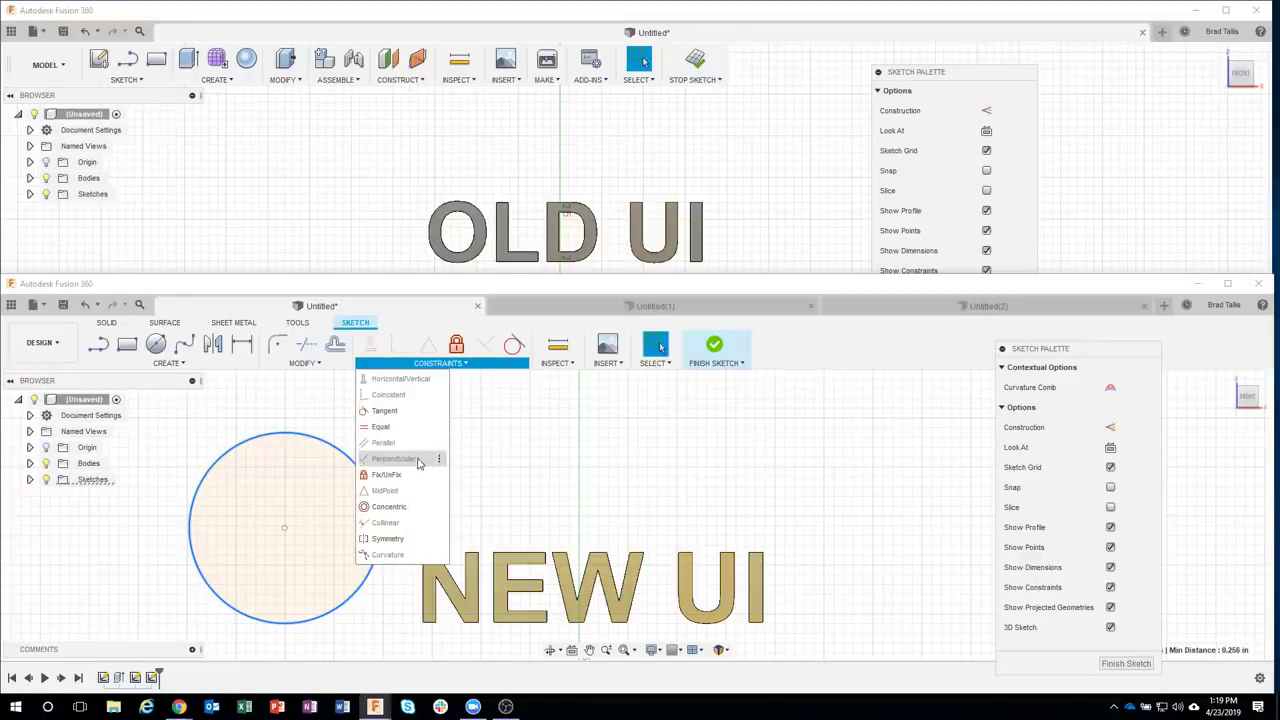
{"action": "left_click", "coordinate": [577, 457]}
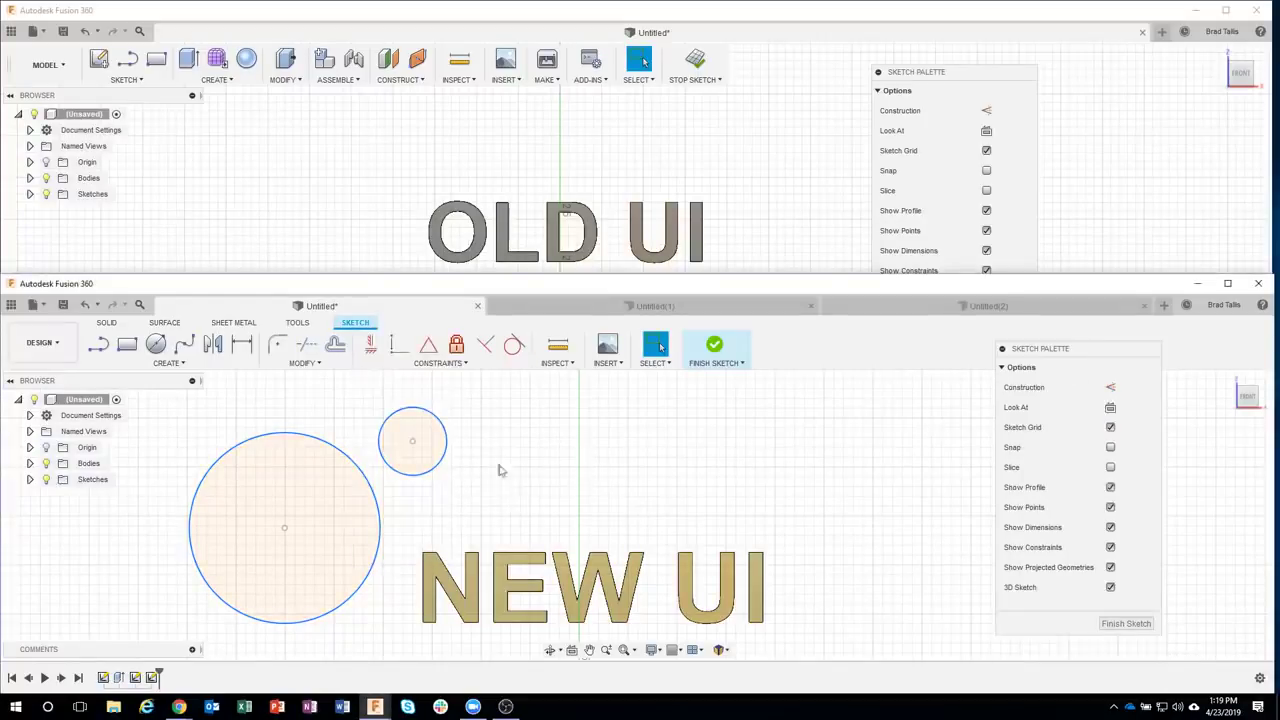
- With both circles selected, pin the Concentric and Equal constraints to the Sketch toolbar, then remove Fix/UnFix from it
{"action": "left_click", "coordinate": [322, 442]}
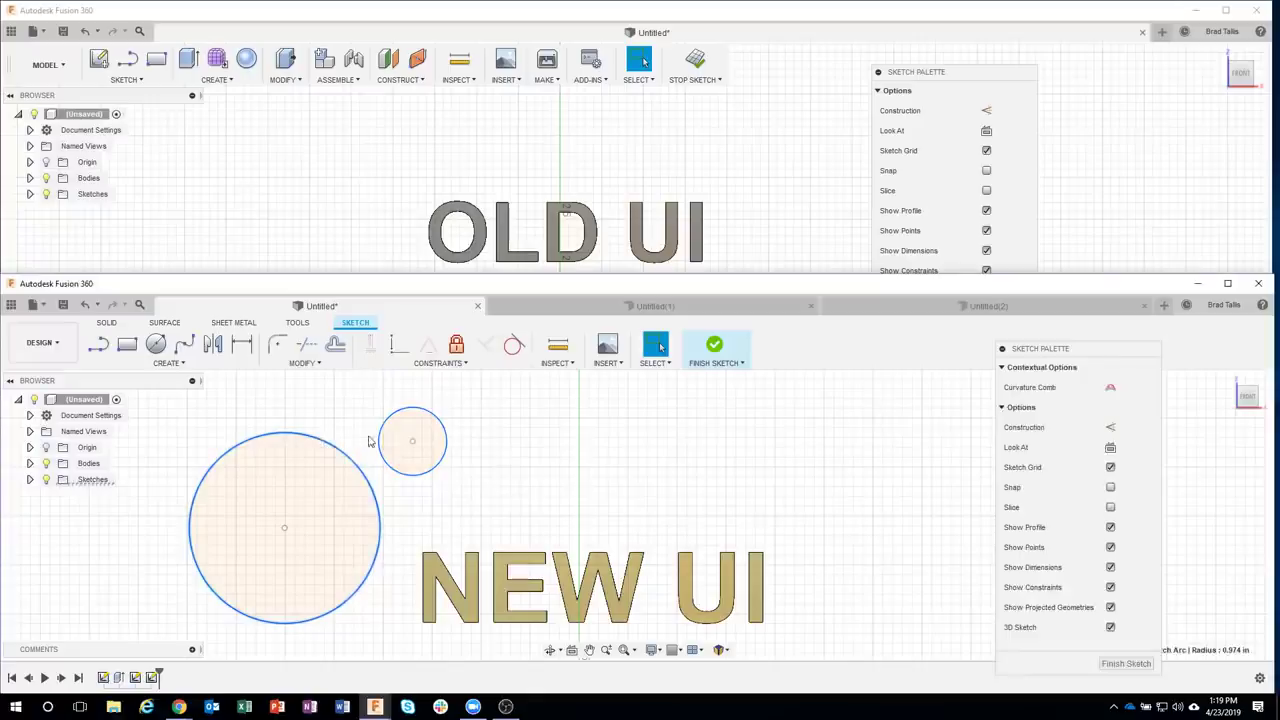
{"action": "left_click", "coordinate": [380, 438], "text": "shift"}
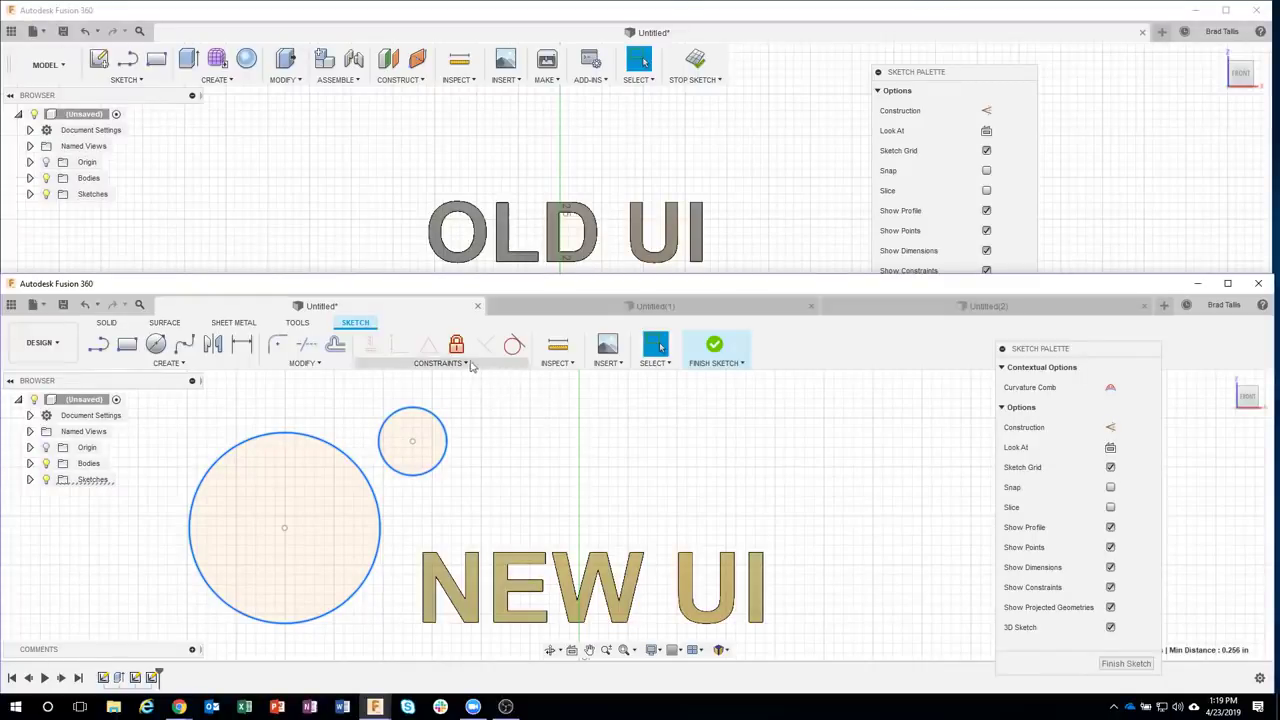
{"action": "left_click", "coordinate": [440, 363]}
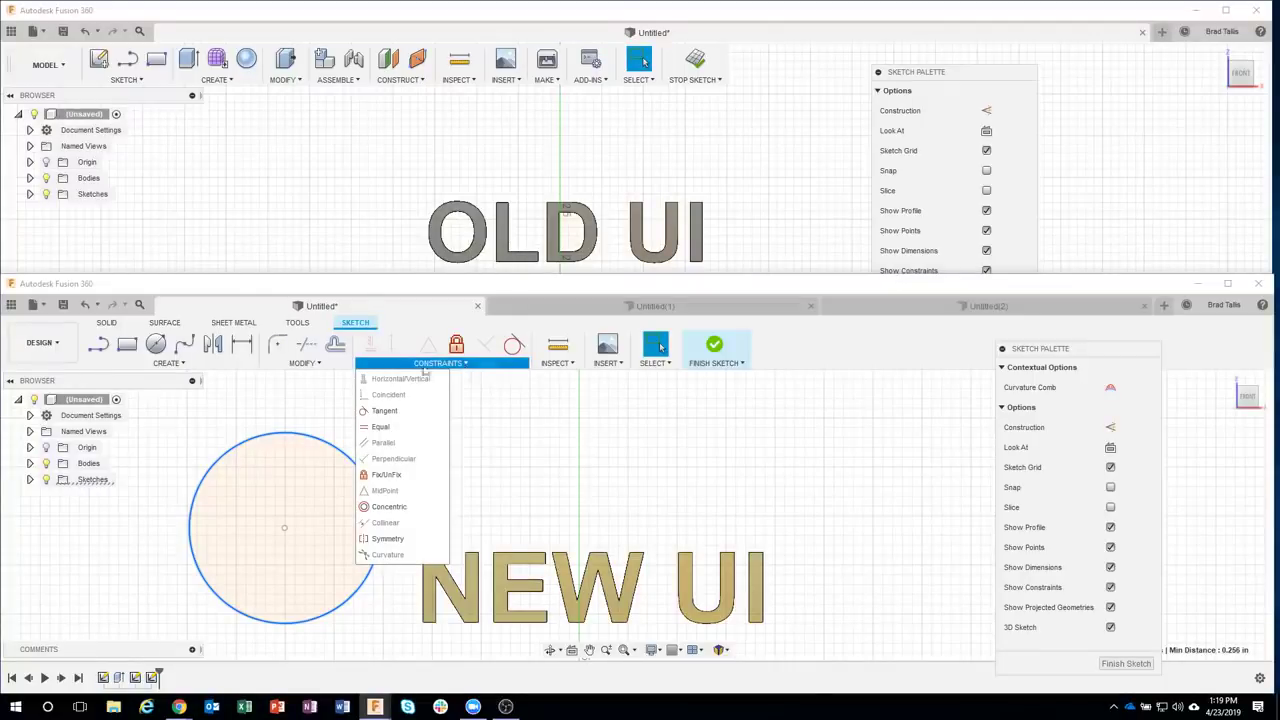
{"action": "left_click", "coordinate": [439, 508]}
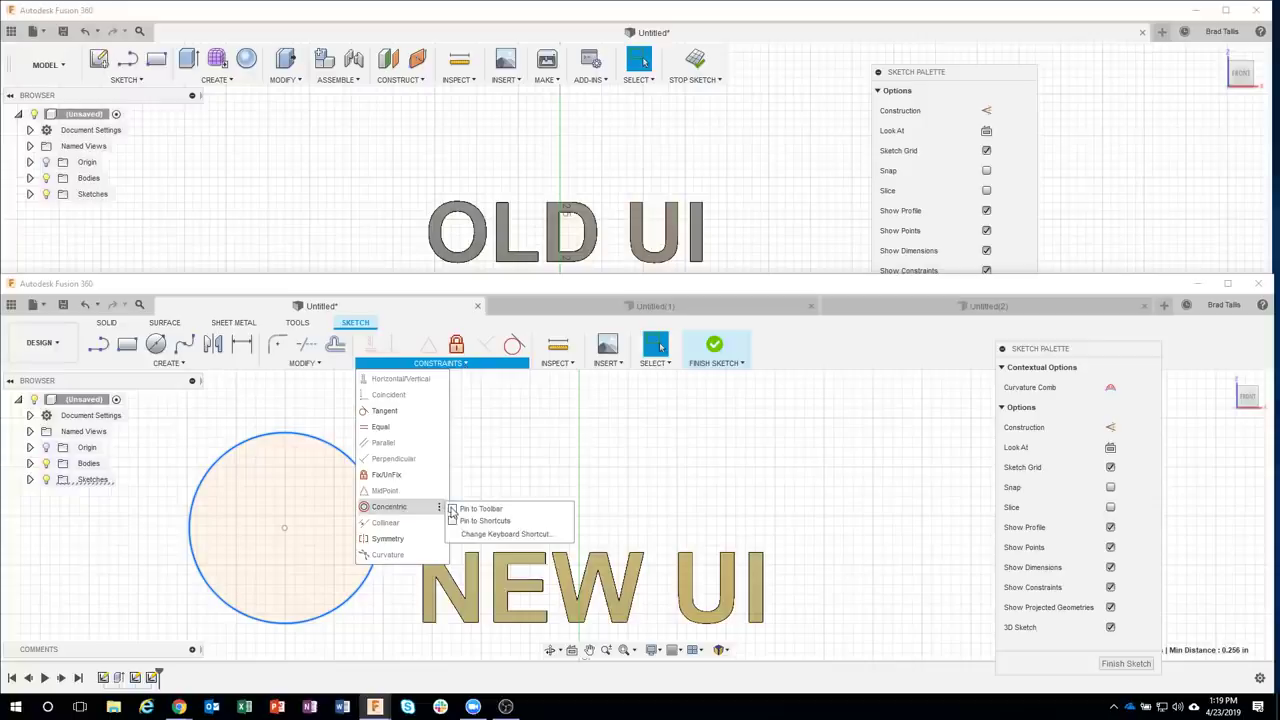
{"action": "left_click", "coordinate": [452, 508]}
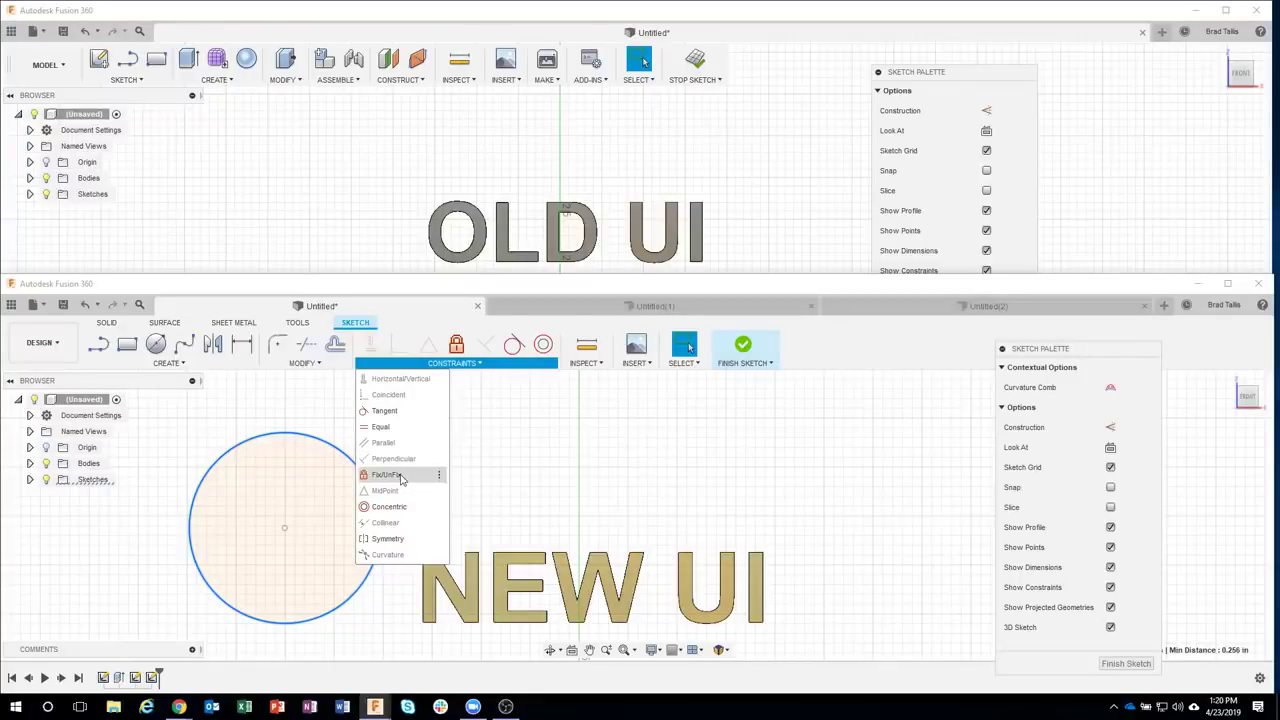
{"action": "left_click", "coordinate": [439, 427]}
{"action": "left_click", "coordinate": [475, 427]}
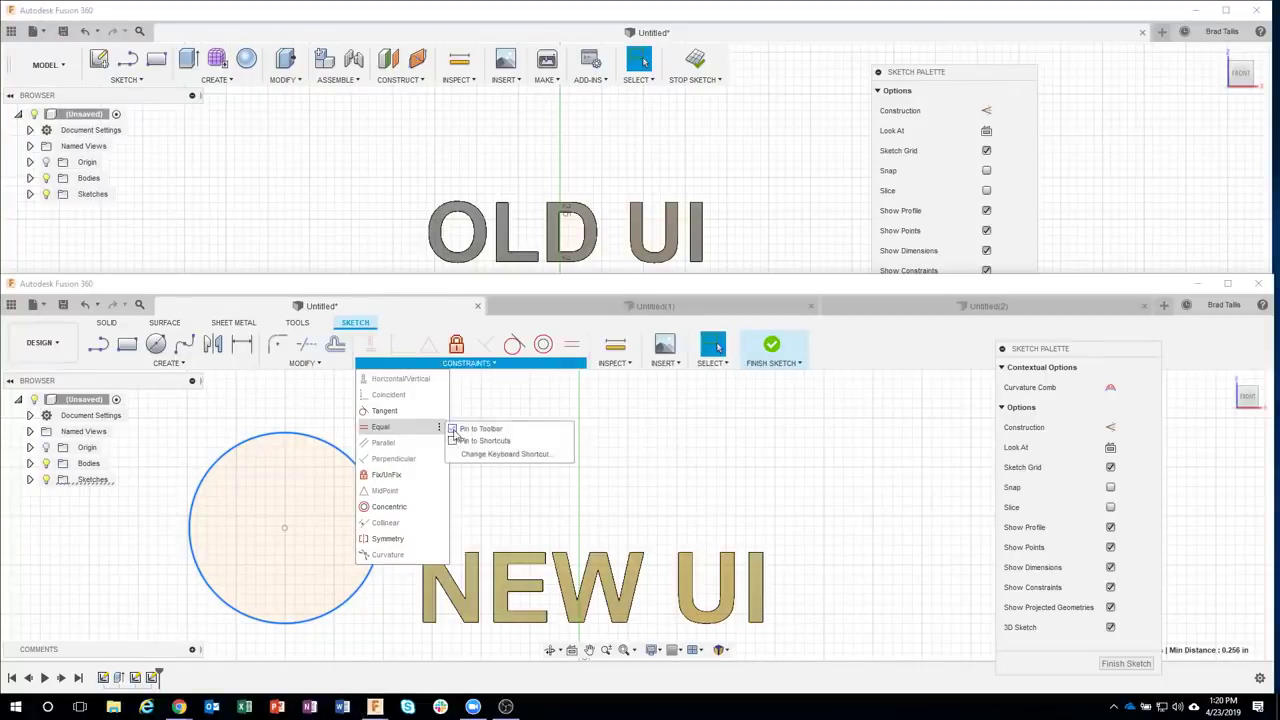
{"action": "left_click", "coordinate": [530, 474]}
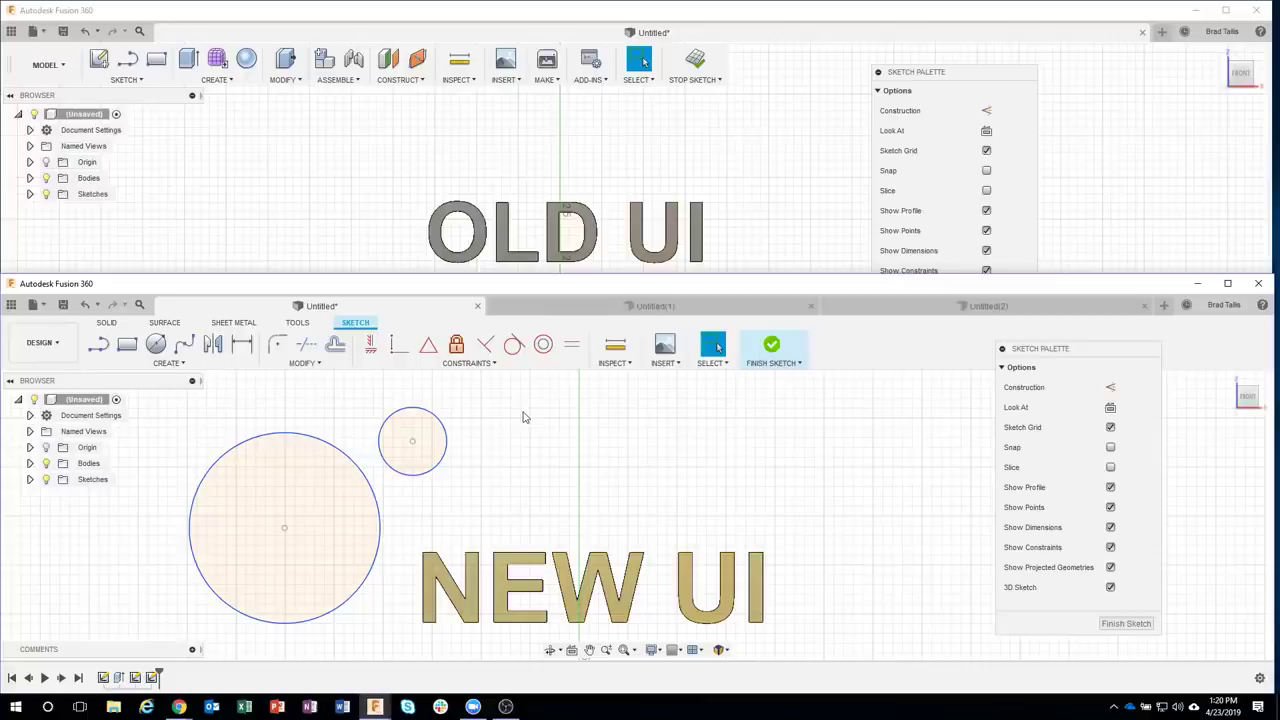
{"action": "left_click_drag", "start_coordinate": [456, 344], "coordinate": [510, 425]}
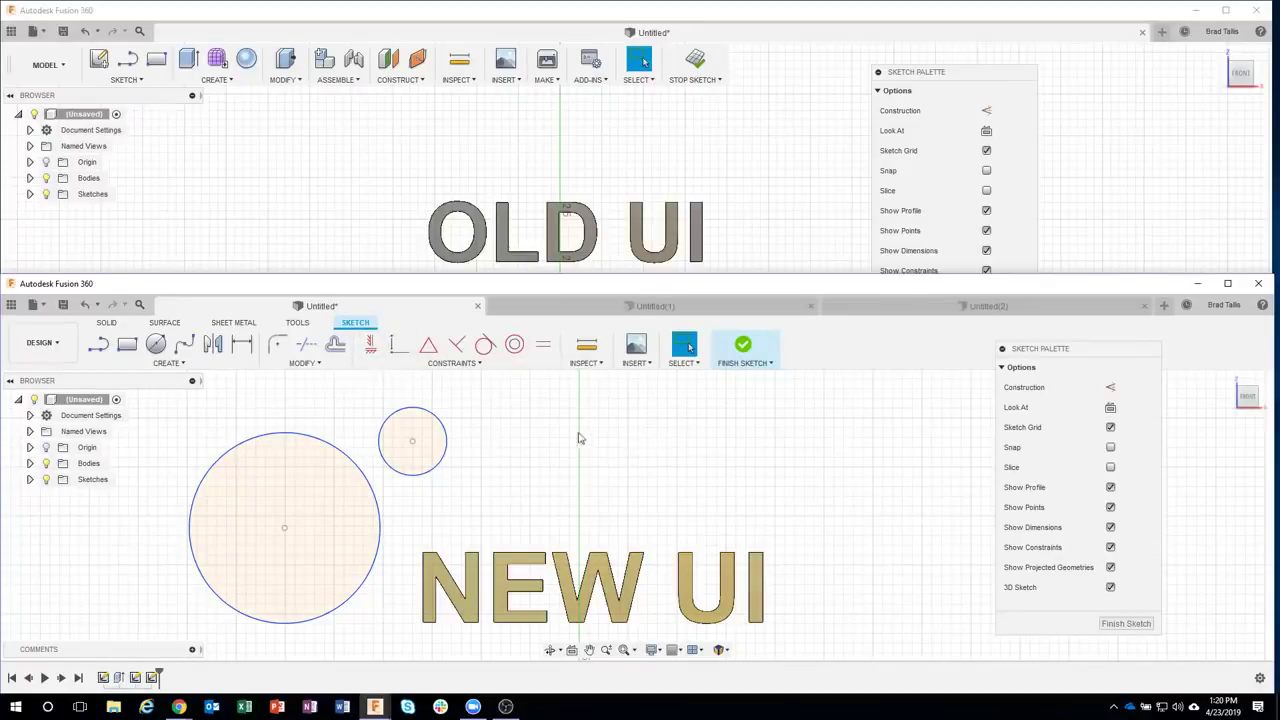
- Select the two circles again and view the constraints their context menu offers, without applying any
{"action": "left_click", "coordinate": [404, 412]}
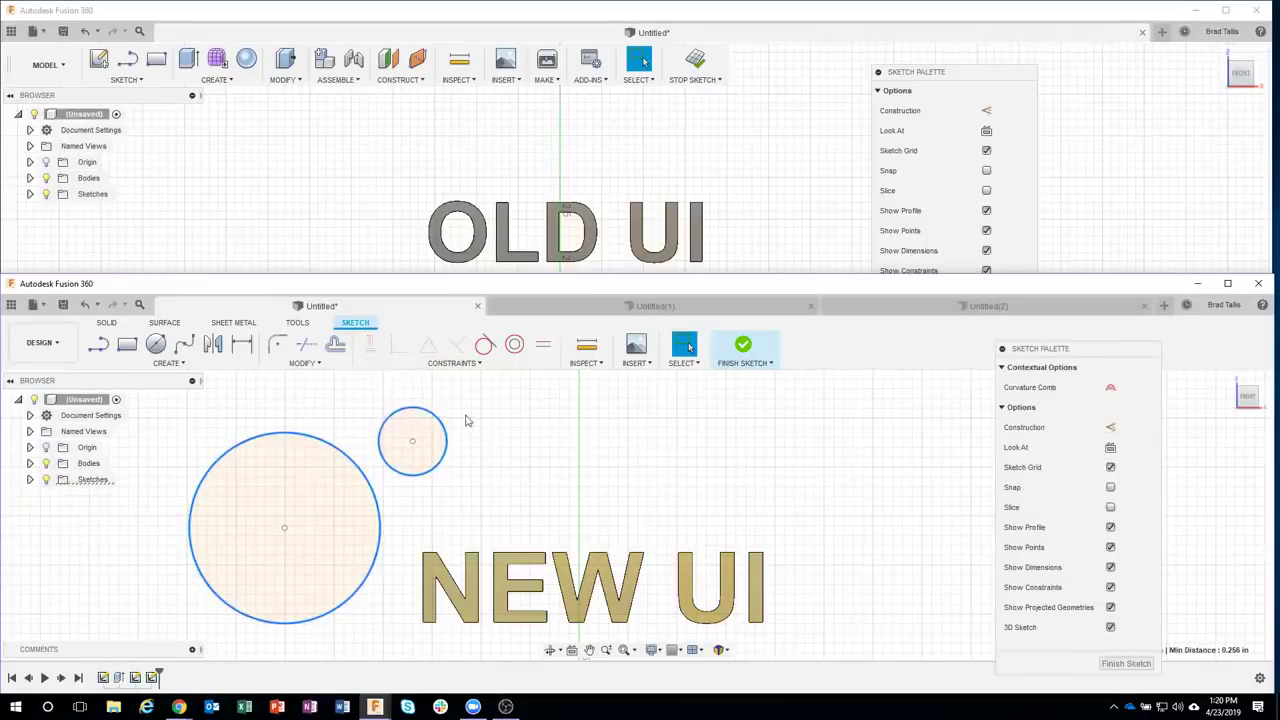
{"action": "right_click", "coordinate": [496, 426]}
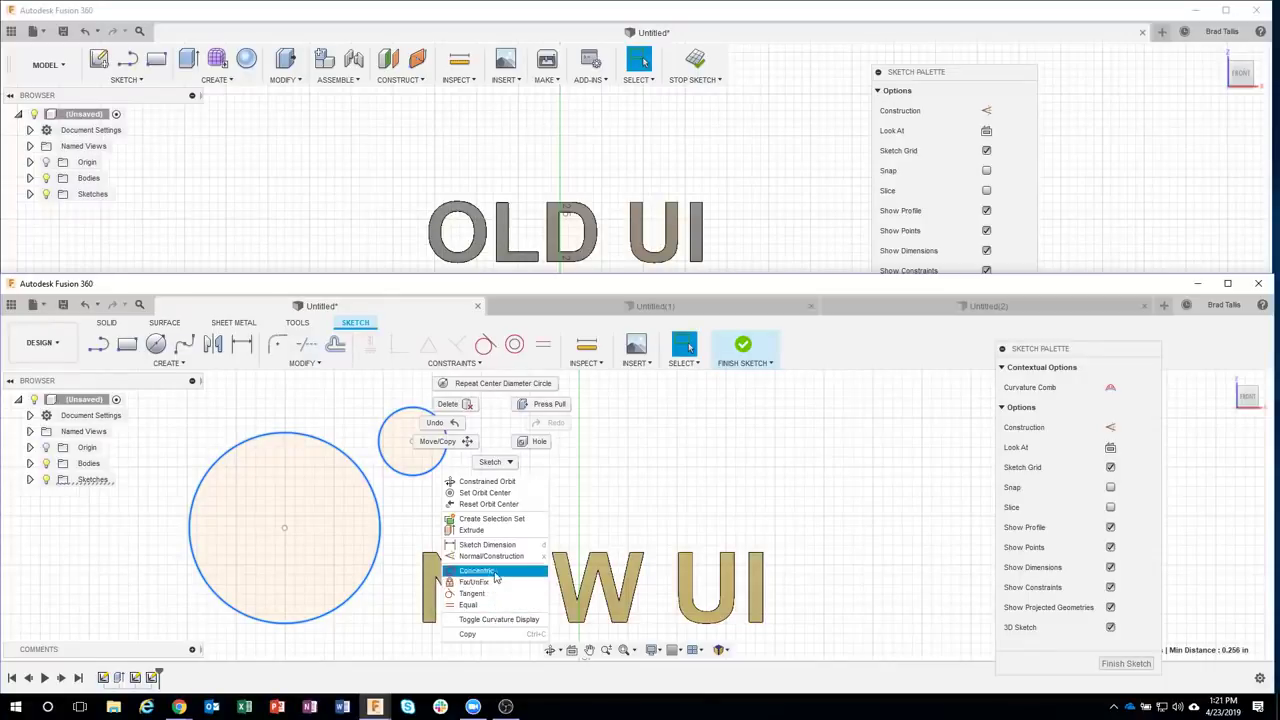
{"action": "left_click", "coordinate": [708, 468]}
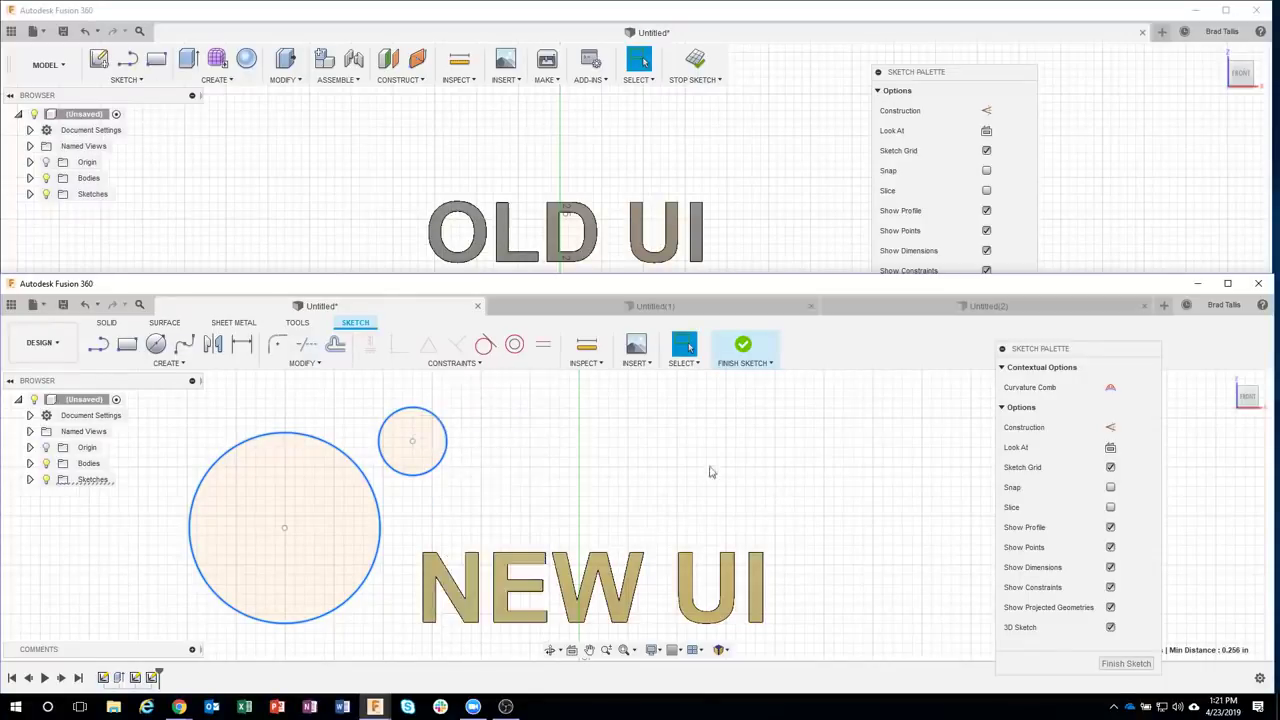
{"action": "left_click", "coordinate": [708, 468]}
- Sketch a slanted line about 1.73 in long above the NEW UI text, beside the small circle
{"action": "left_click", "coordinate": [98, 344]}
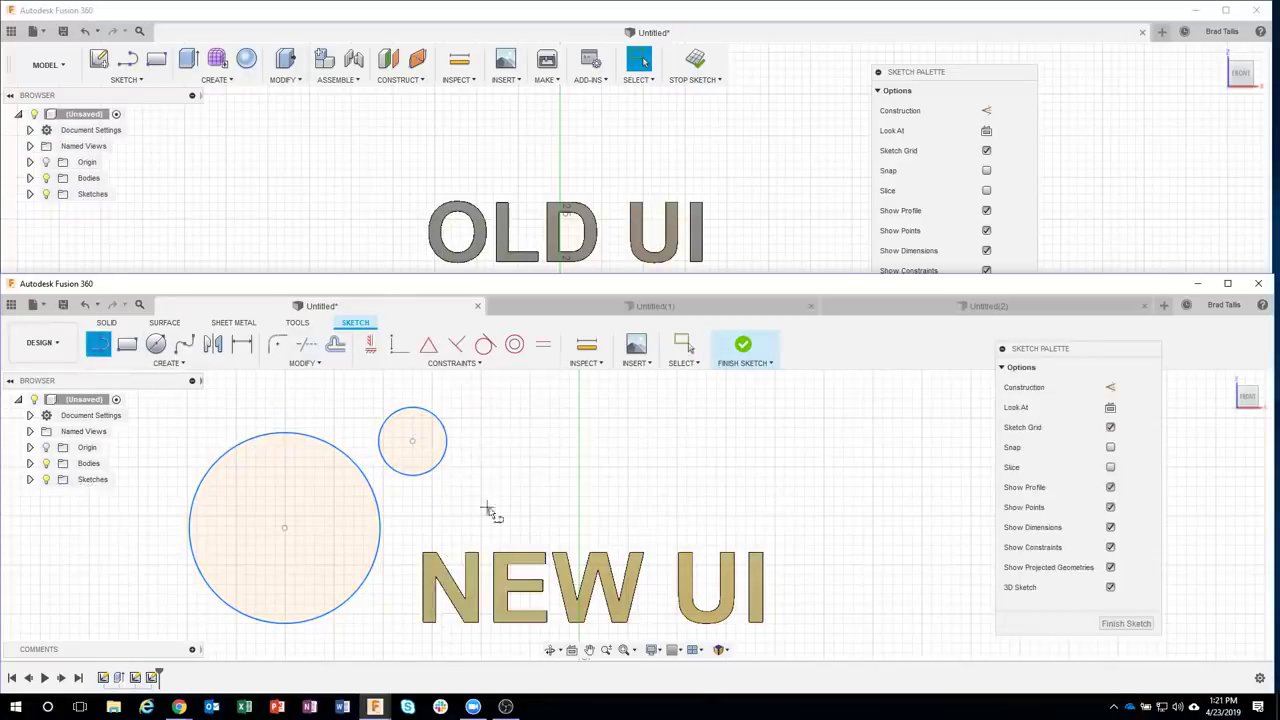
{"action": "left_click", "coordinate": [460, 501]}
{"action": "left_click", "coordinate": [618, 443]}
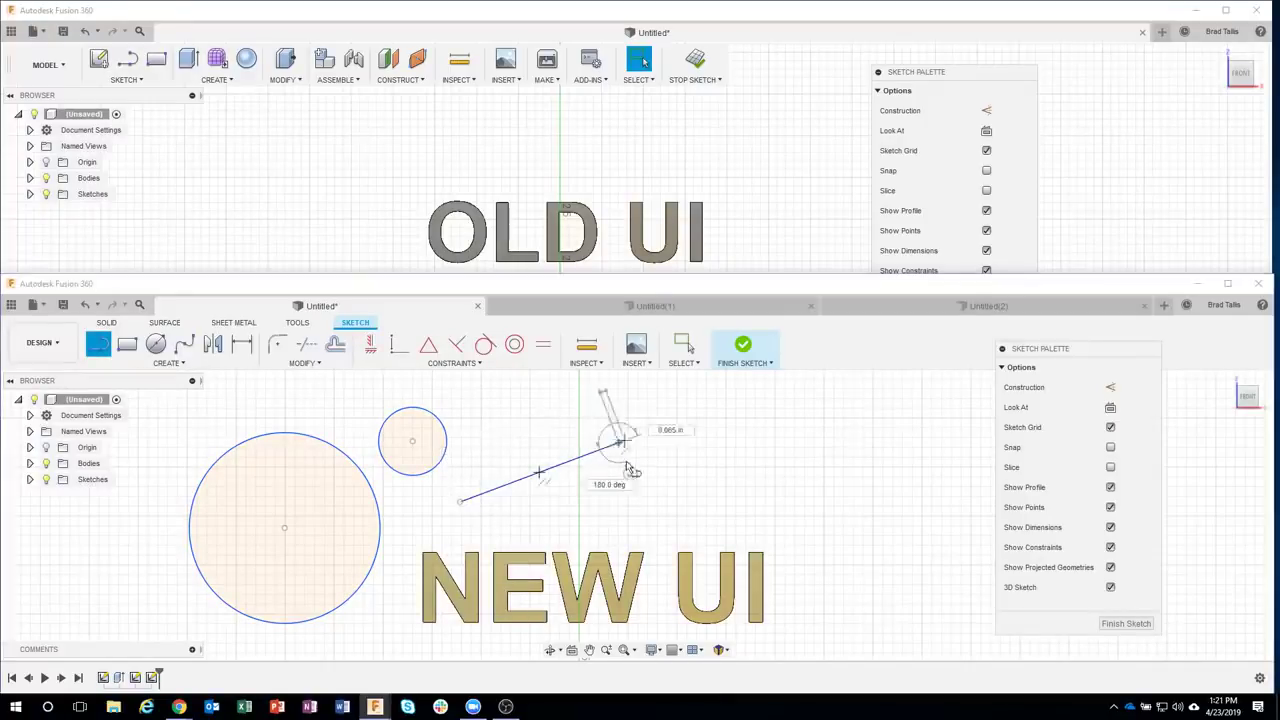
{"action": "key", "text": "Escape"}
- Select the slanted line and the small circle and view the constraints offered for that pair in the context menu
{"action": "left_click", "coordinate": [551, 468]}
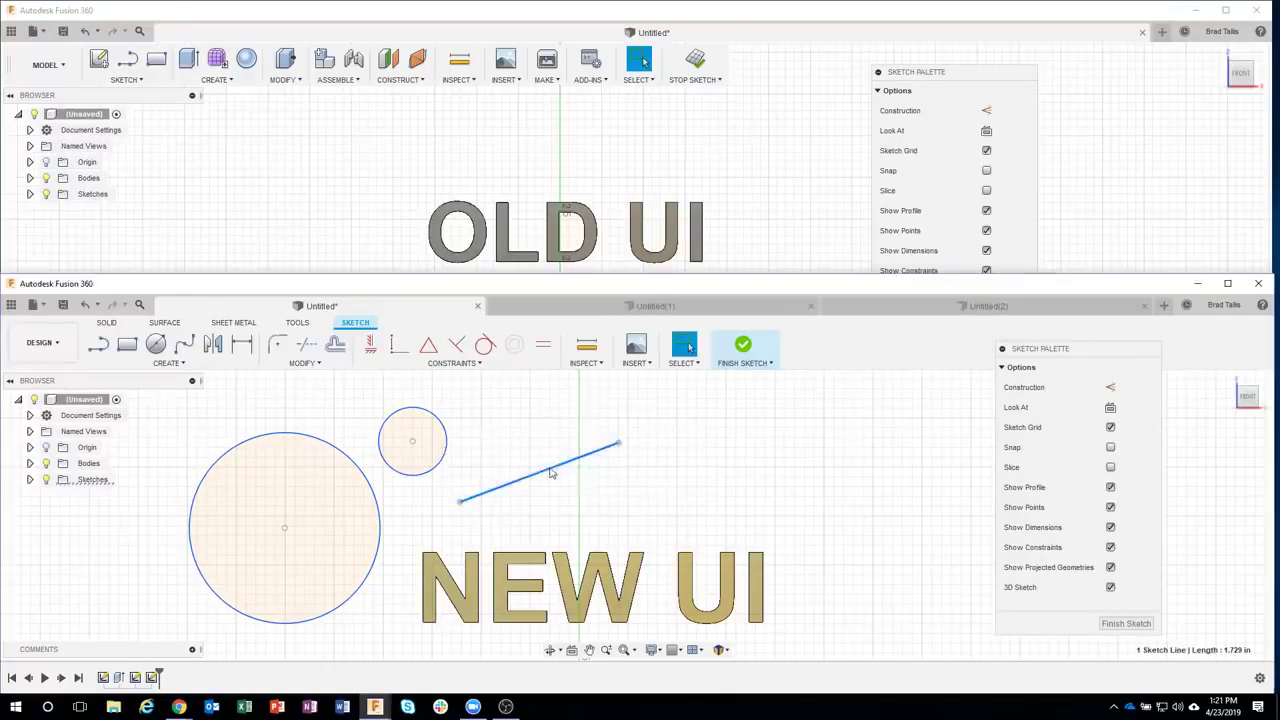
{"action": "left_click", "coordinate": [440, 463], "text": "ctrl"}
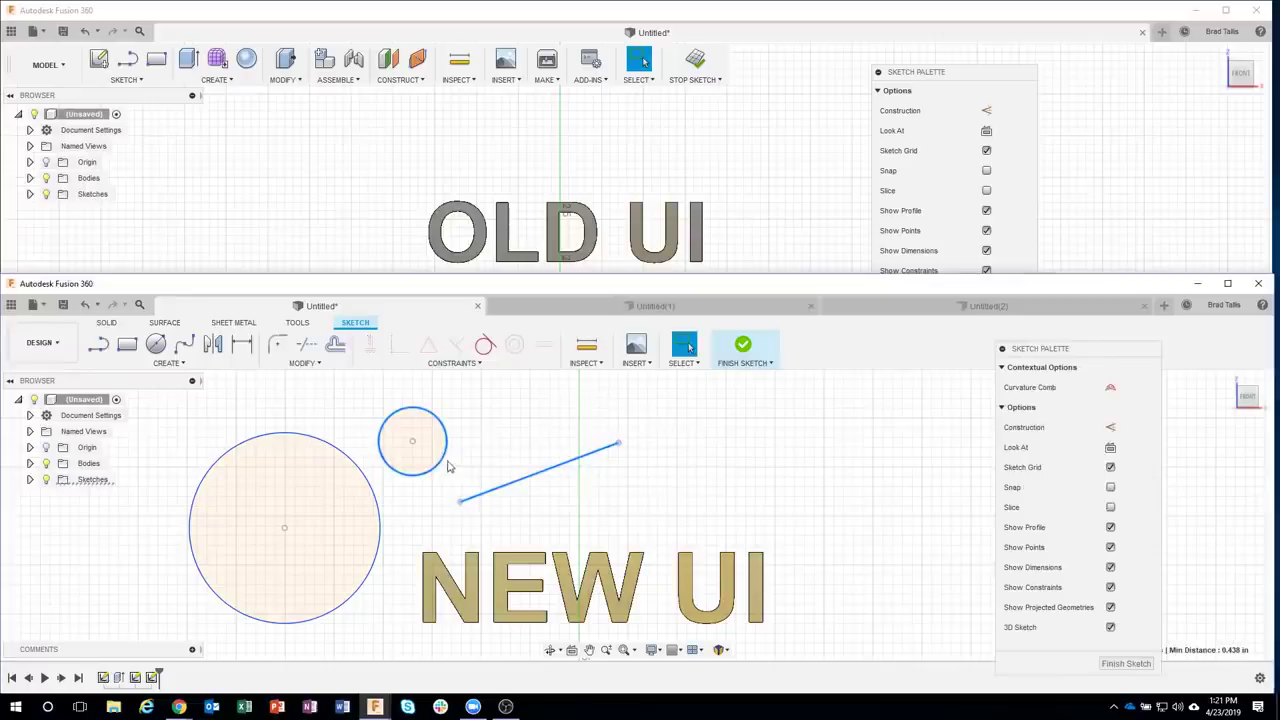
{"action": "right_click", "coordinate": [473, 453]}
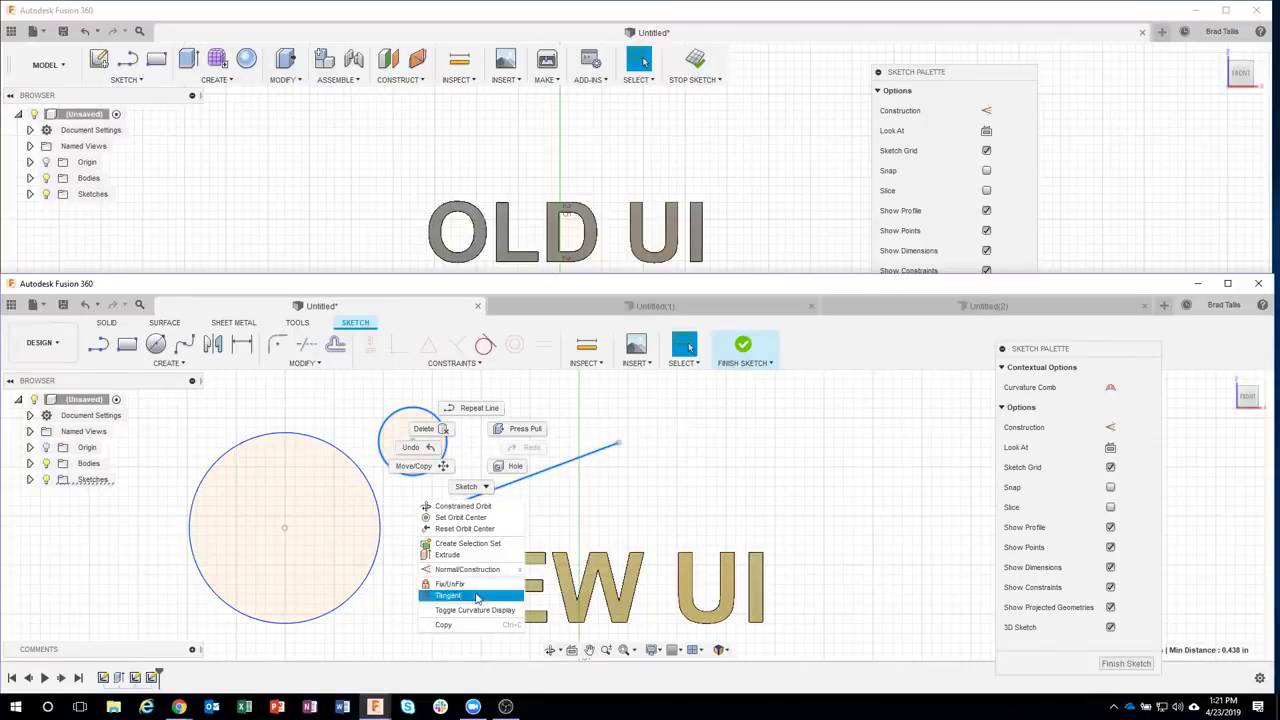
{"action": "left_click", "coordinate": [655, 514]}
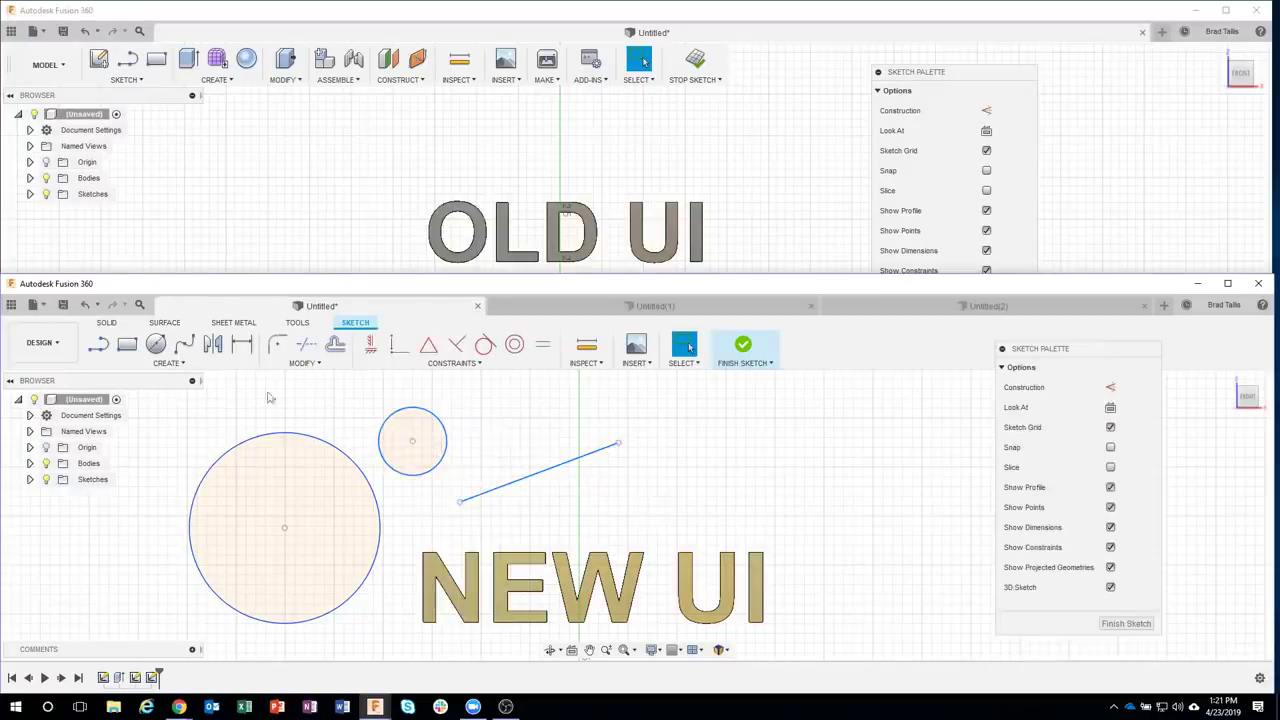
- Sketch a second slanted line about 0.77 in long above the letters UI, and delete the extra short segment at its lower end
{"action": "left_click", "coordinate": [98, 344]}
{"action": "left_click", "coordinate": [683, 452]}
{"action": "left_click", "coordinate": [725, 513]}
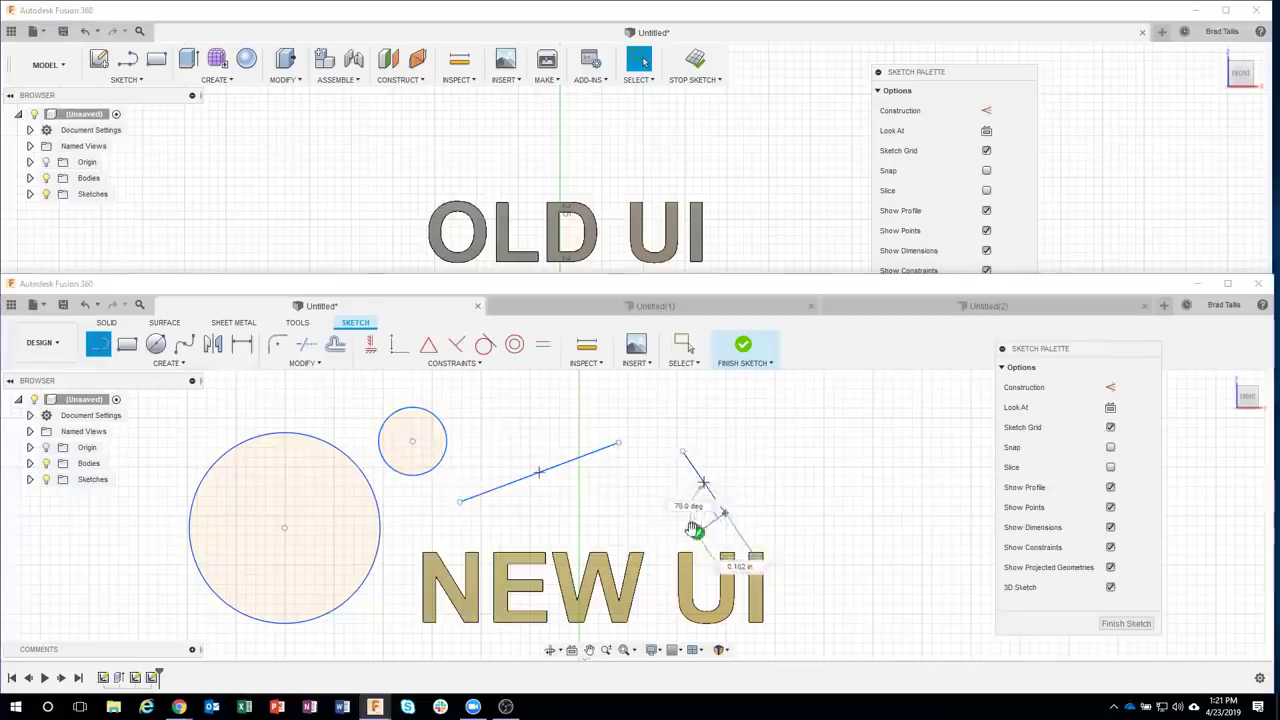
{"action": "left_click", "coordinate": [690, 526]}
{"action": "key", "text": "Escape"}
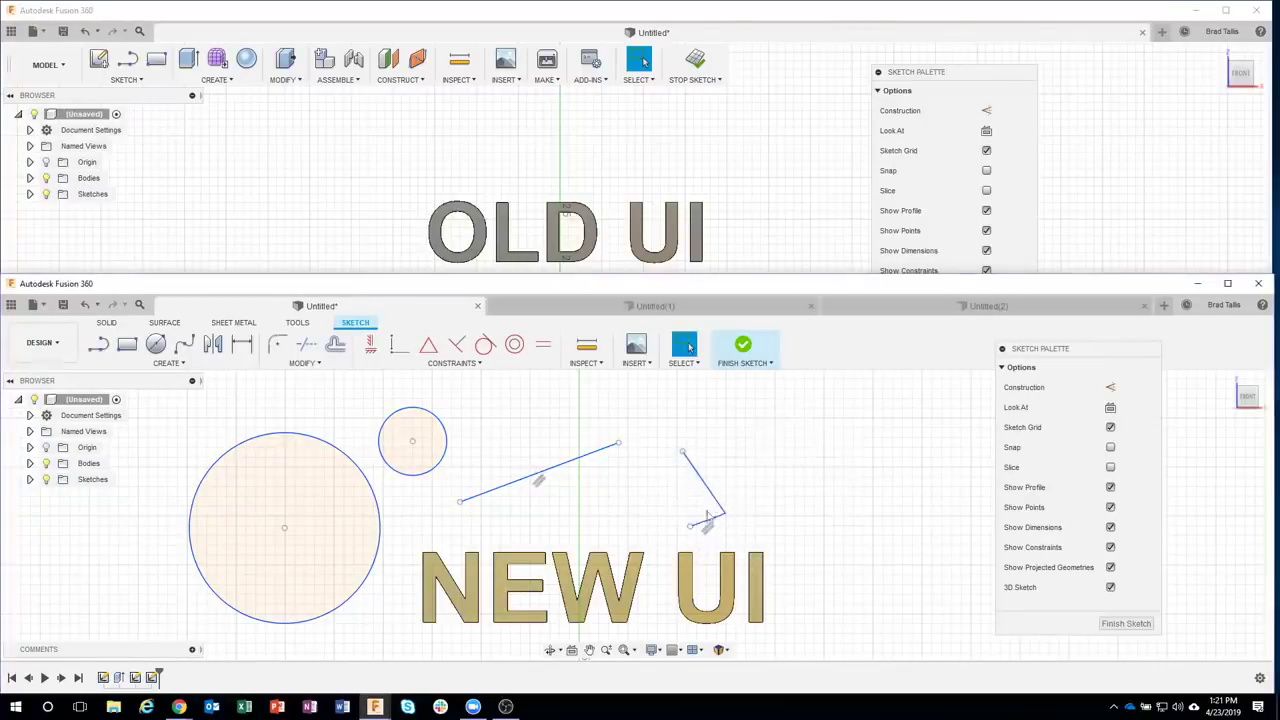
{"action": "left_click", "coordinate": [707, 521]}
{"action": "key", "text": "Delete"}
- Convert the two slanted lines to construction geometry
{"action": "left_click", "coordinate": [706, 484]}
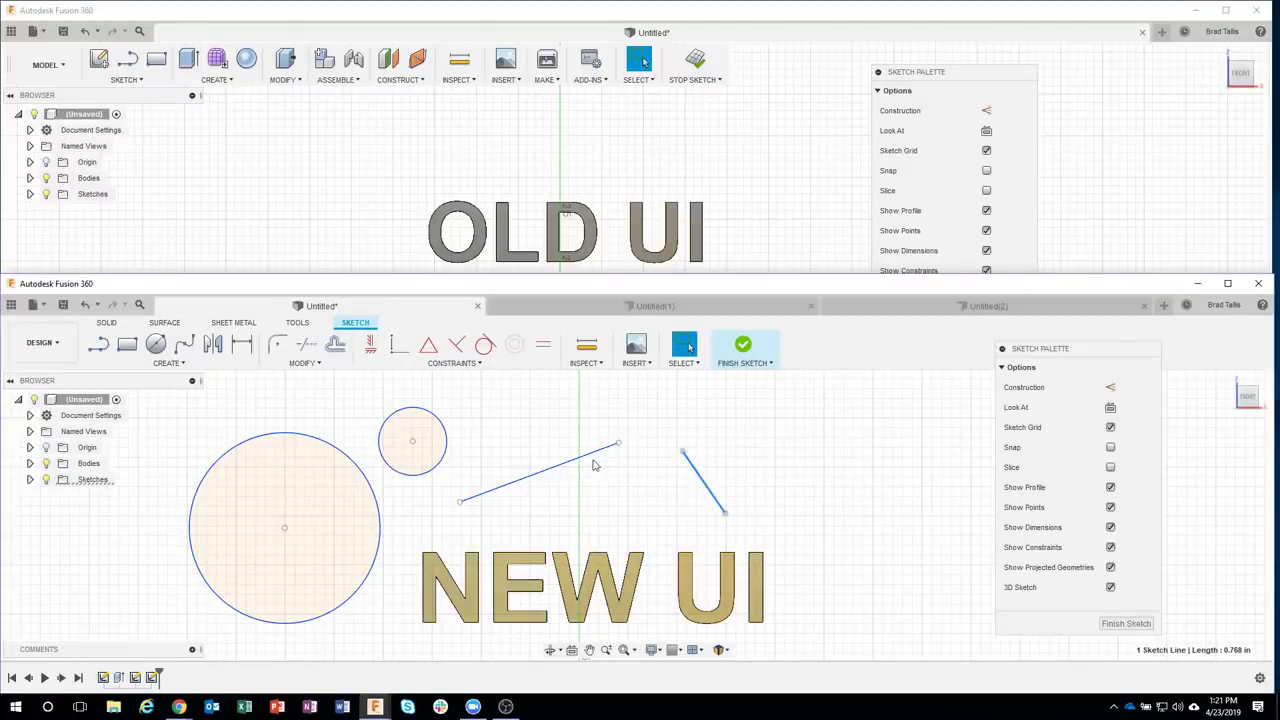
{"action": "left_click", "coordinate": [592, 461], "text": "shift"}
{"action": "right_click", "coordinate": [590, 462]}
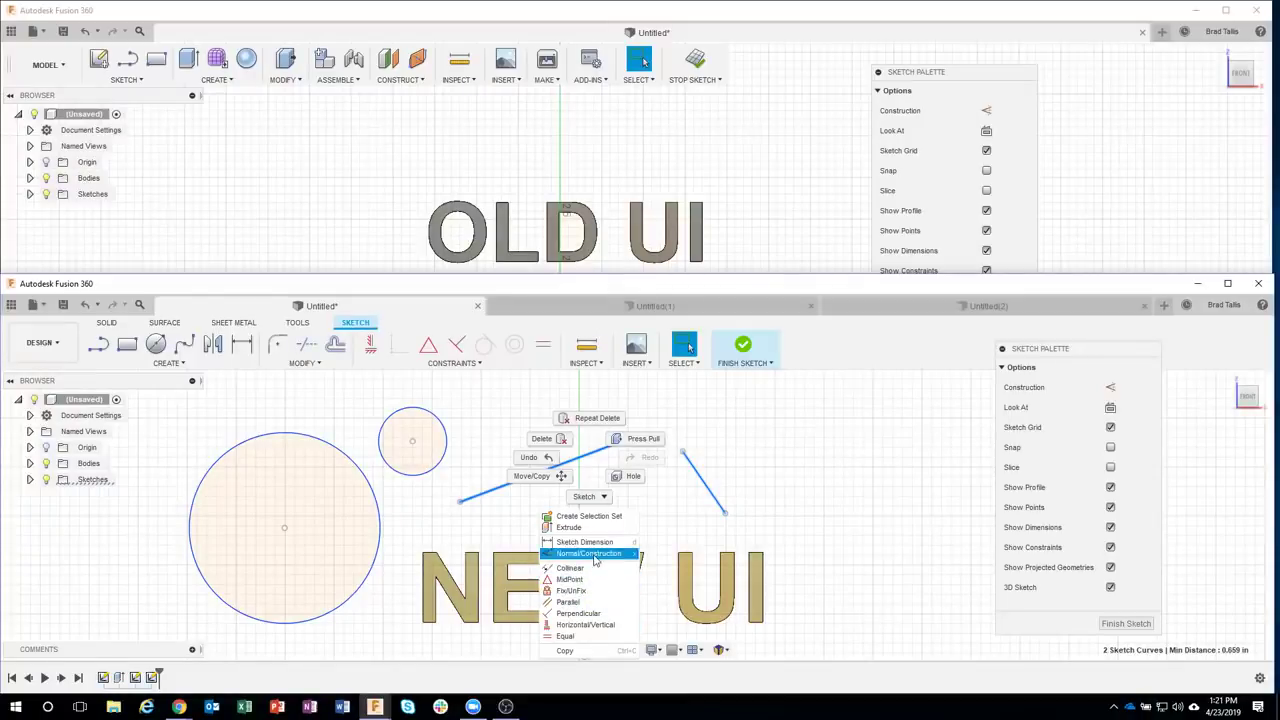
{"action": "left_click", "coordinate": [590, 554]}
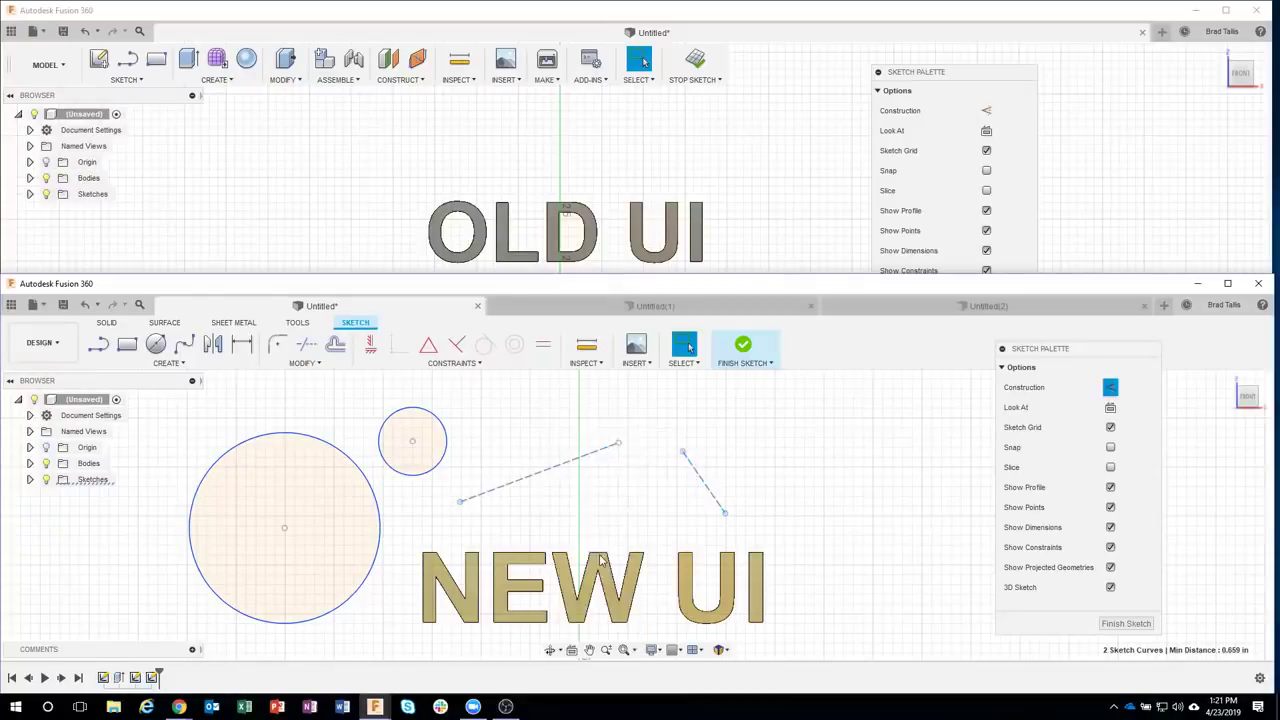
- Change both slanted construction lines back to normal sketch lines and clear the selection
{"action": "left_click", "coordinate": [703, 481]}
{"action": "left_click", "coordinate": [585, 463]}
{"action": "right_click", "coordinate": [585, 463]}
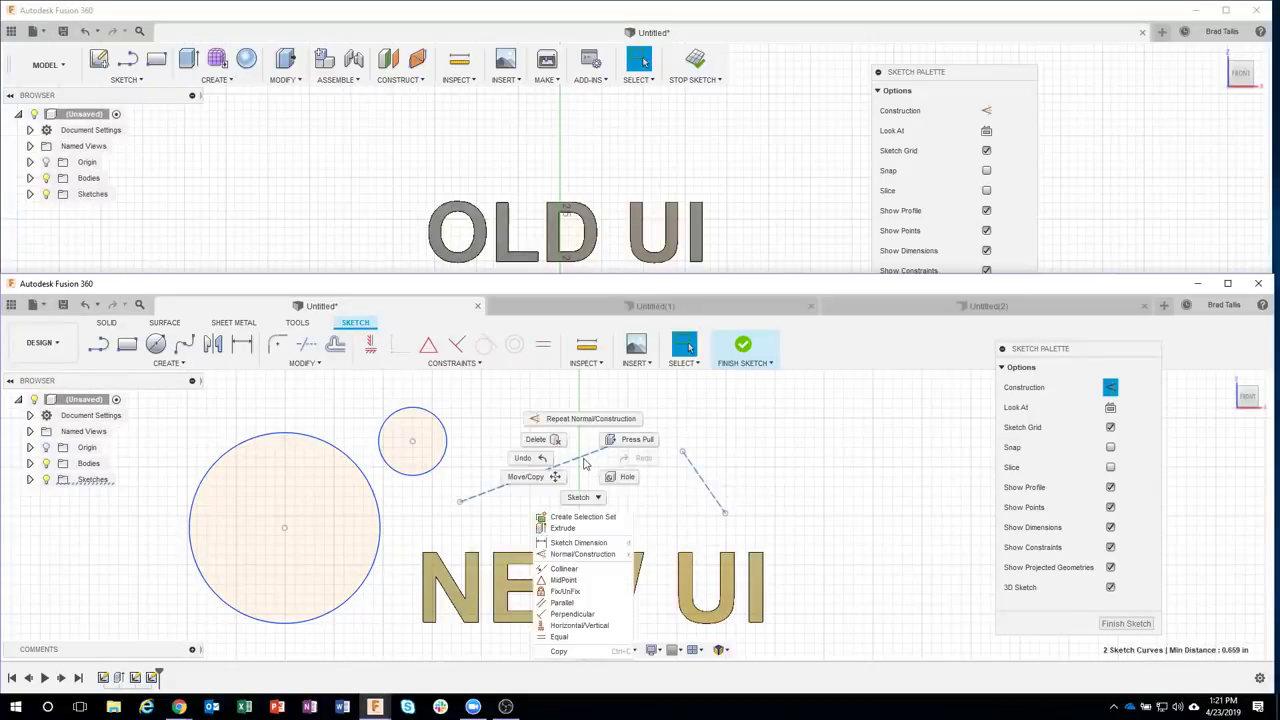
{"action": "left_click", "coordinate": [576, 556]}
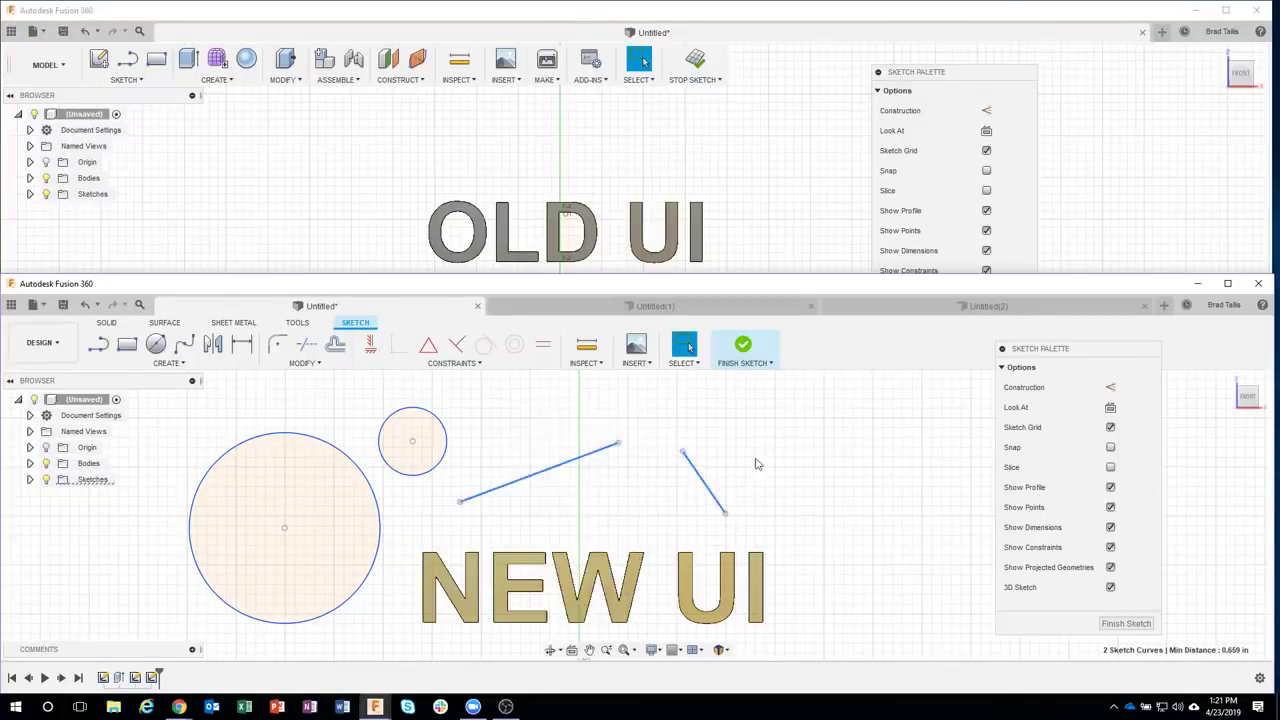
{"action": "left_click", "coordinate": [825, 466]}
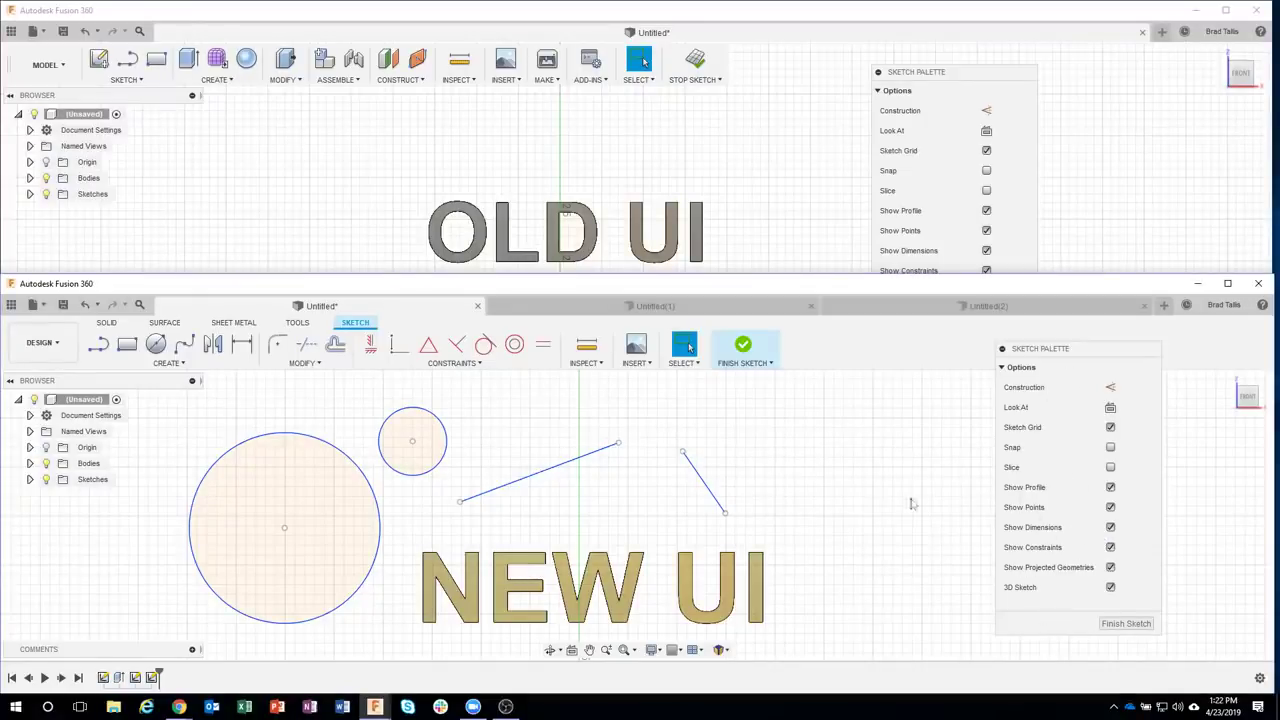
- Add diameter dimensions to the large circle and the small circle, accepting the drawn sizes
{"action": "left_click", "coordinate": [241, 344]}
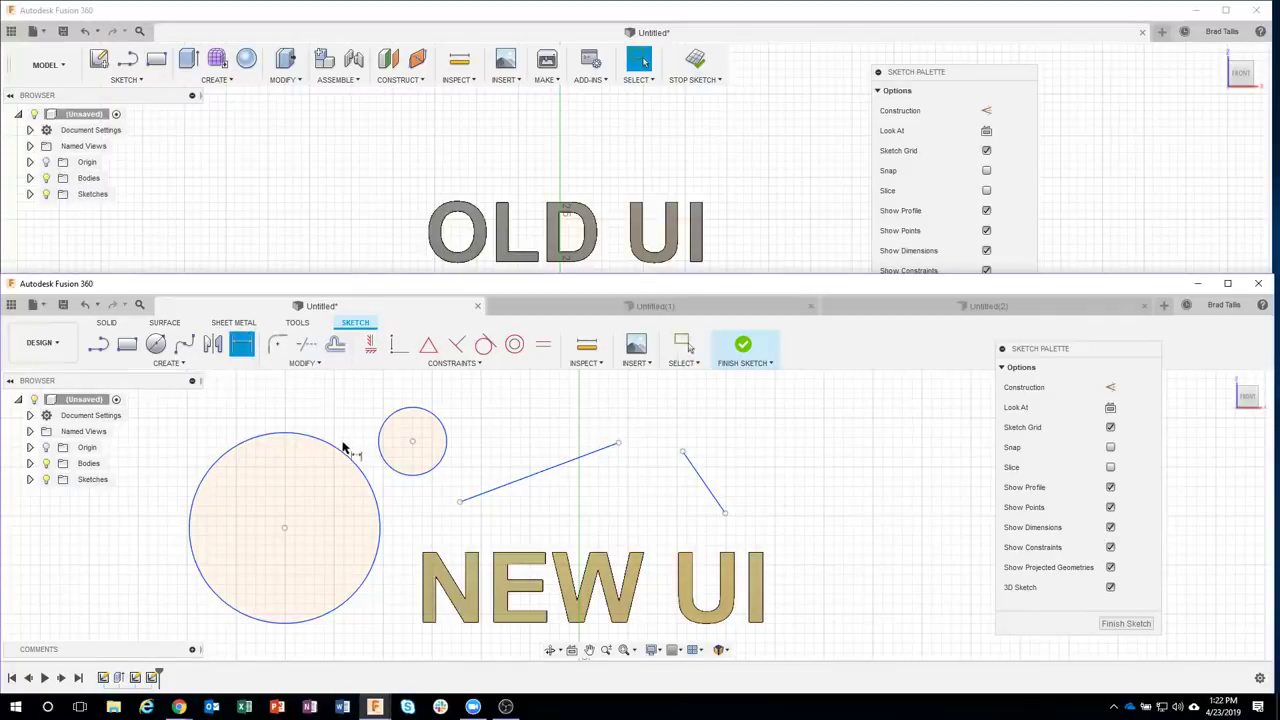
{"action": "left_click", "coordinate": [336, 452]}
{"action": "left_click", "coordinate": [215, 414]}
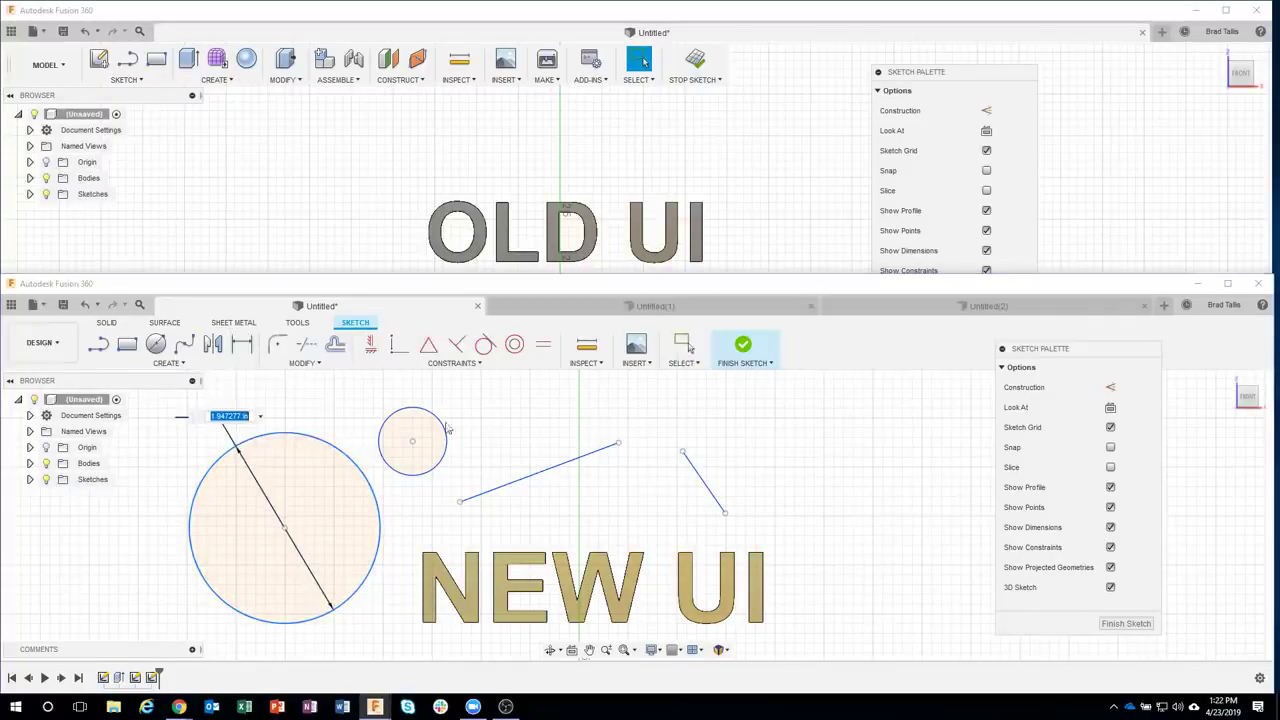
{"action": "key", "text": "Return"}
{"action": "left_click", "coordinate": [444, 425]}
{"action": "left_click", "coordinate": [480, 421]}
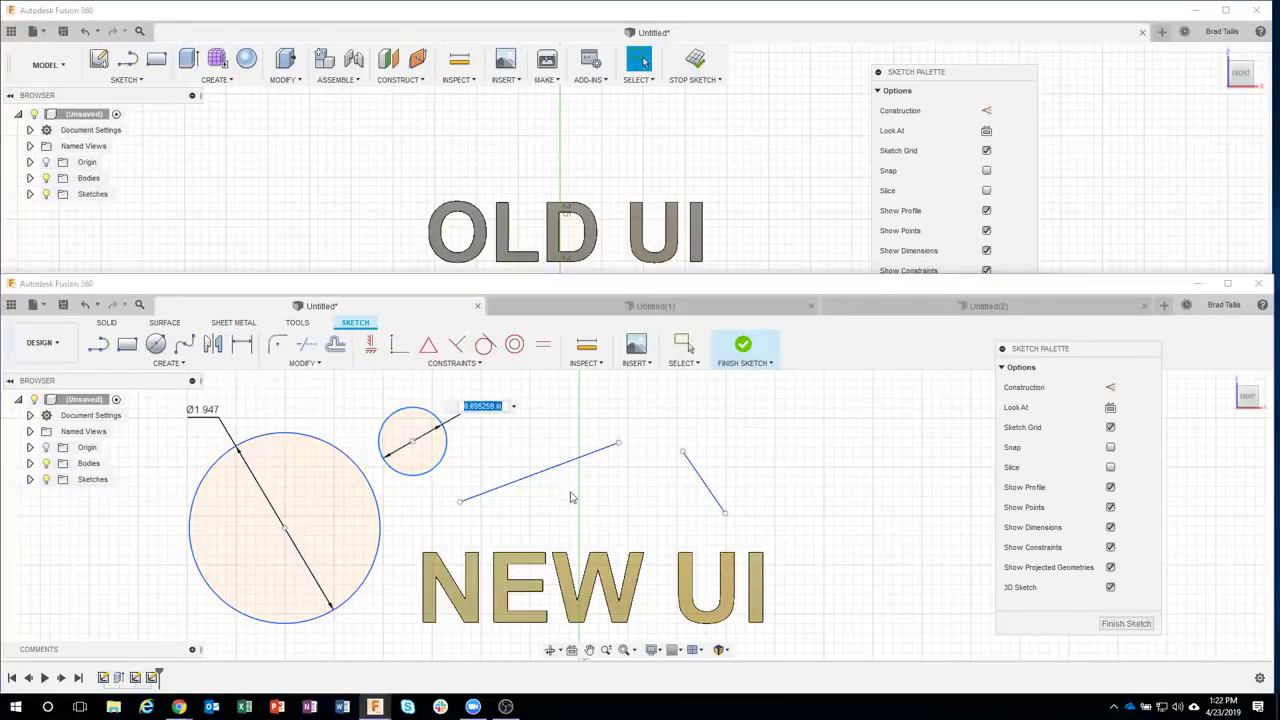
{"action": "key", "text": "Return"}
- Dimension the length of the longer slanted line along its slope, accepting the drawn length
{"action": "left_click", "coordinate": [548, 468]}
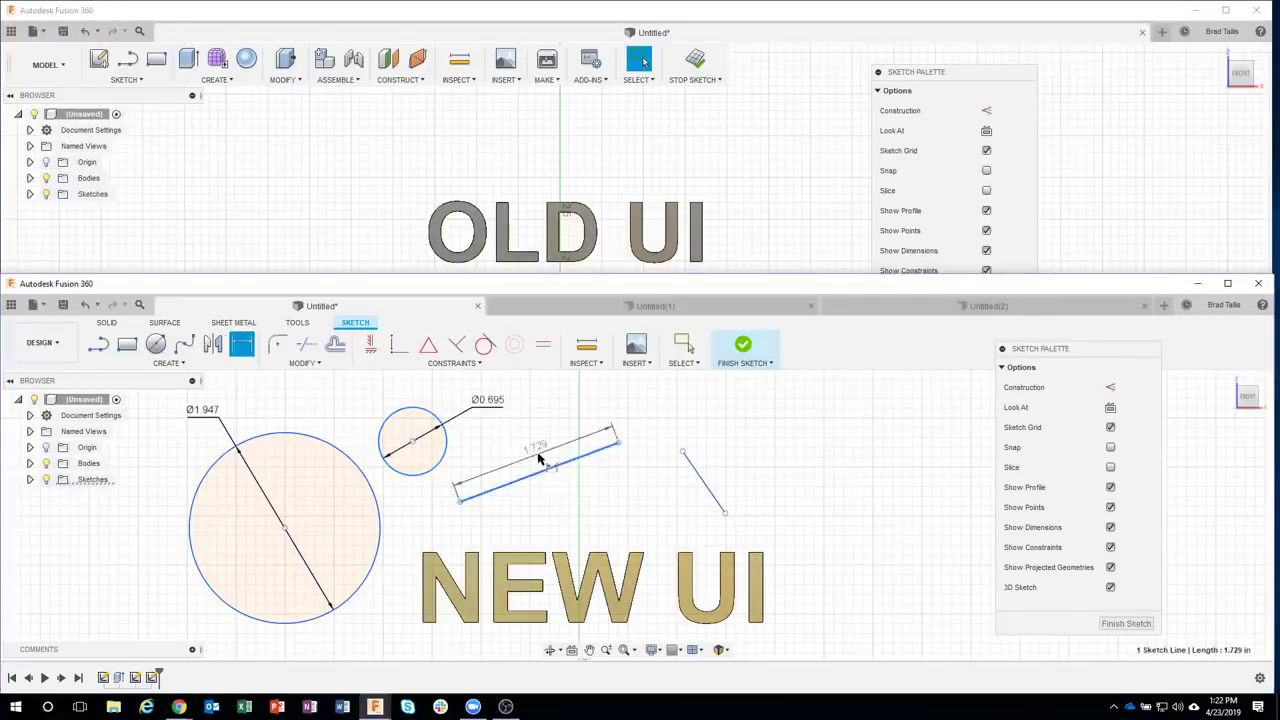
{"action": "left_click", "coordinate": [538, 458]}
{"action": "key", "text": "Return"}
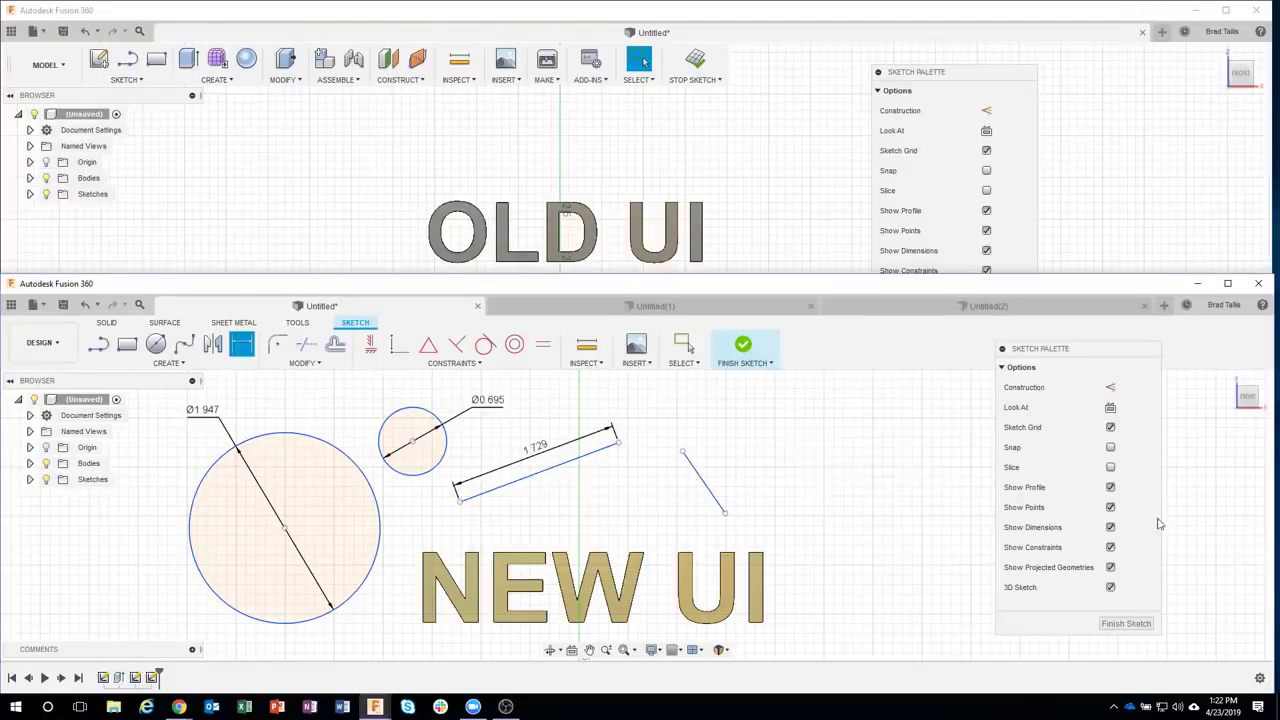
{"action": "key", "text": "Escape"}
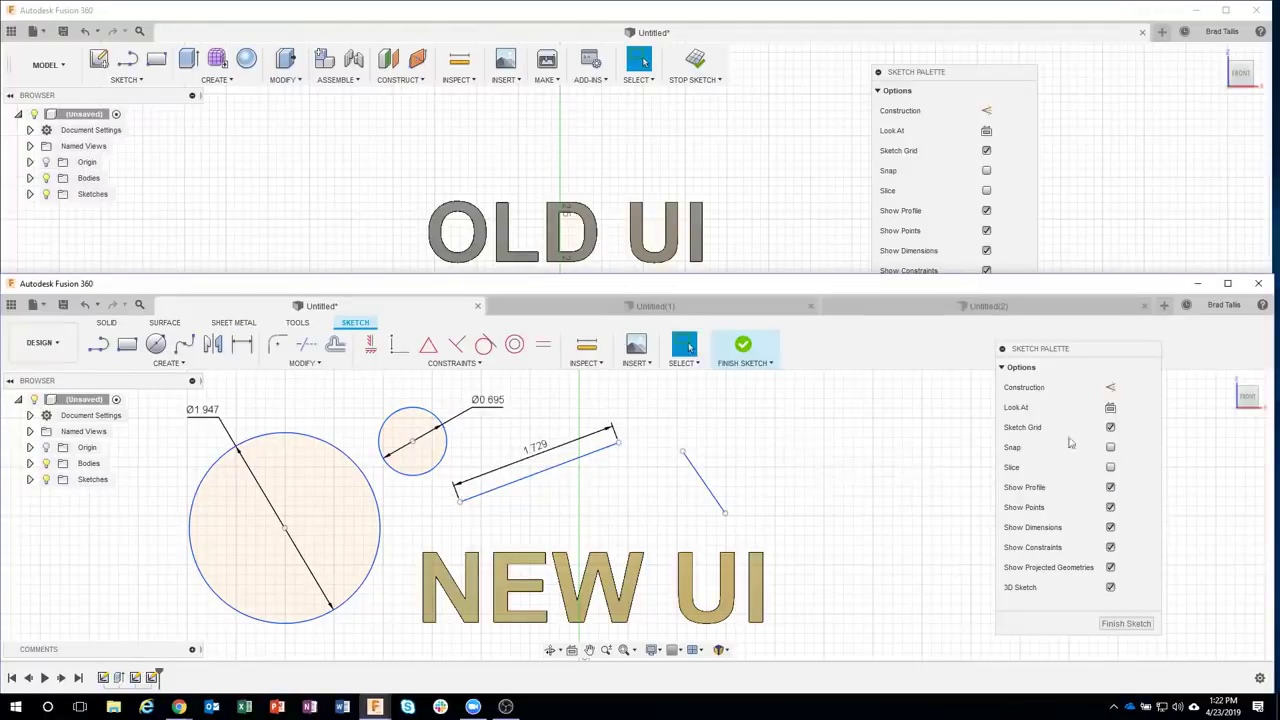
- Switch the display of sketch dimensions off and back on, and toggle the display of constraints
{"action": "left_click", "coordinate": [1110, 528]}
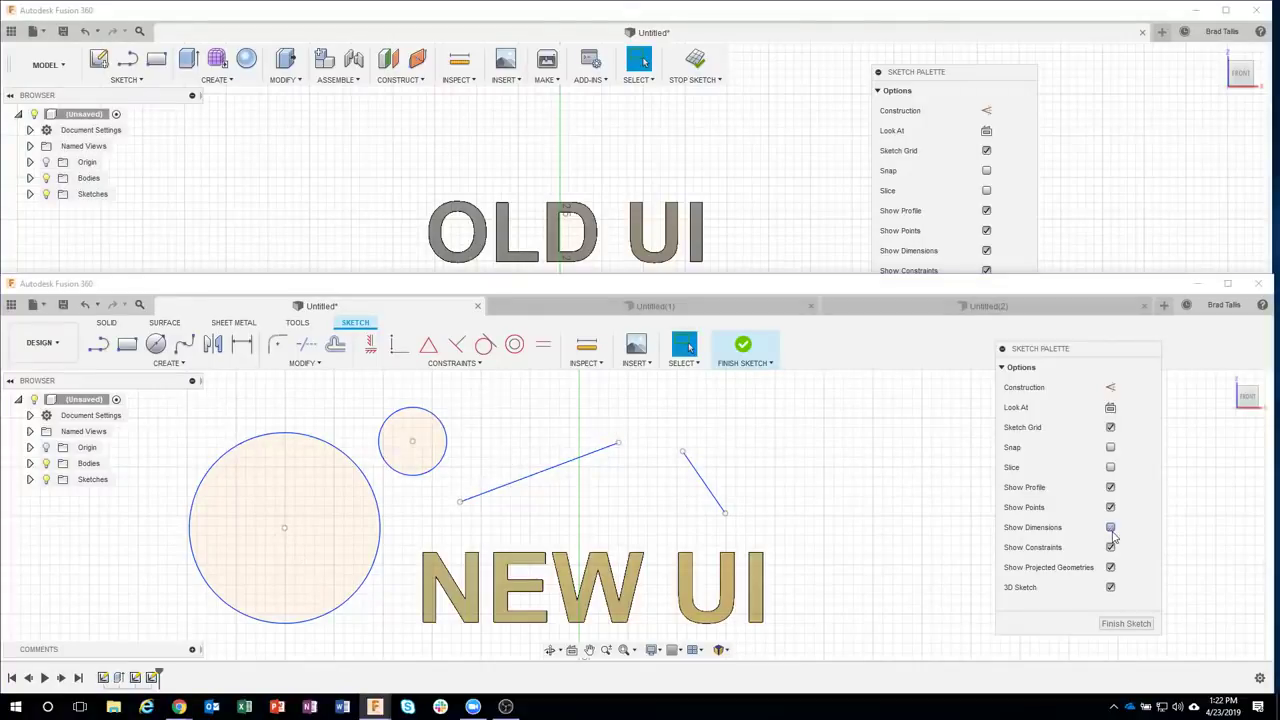
{"action": "left_click", "coordinate": [1110, 528]}
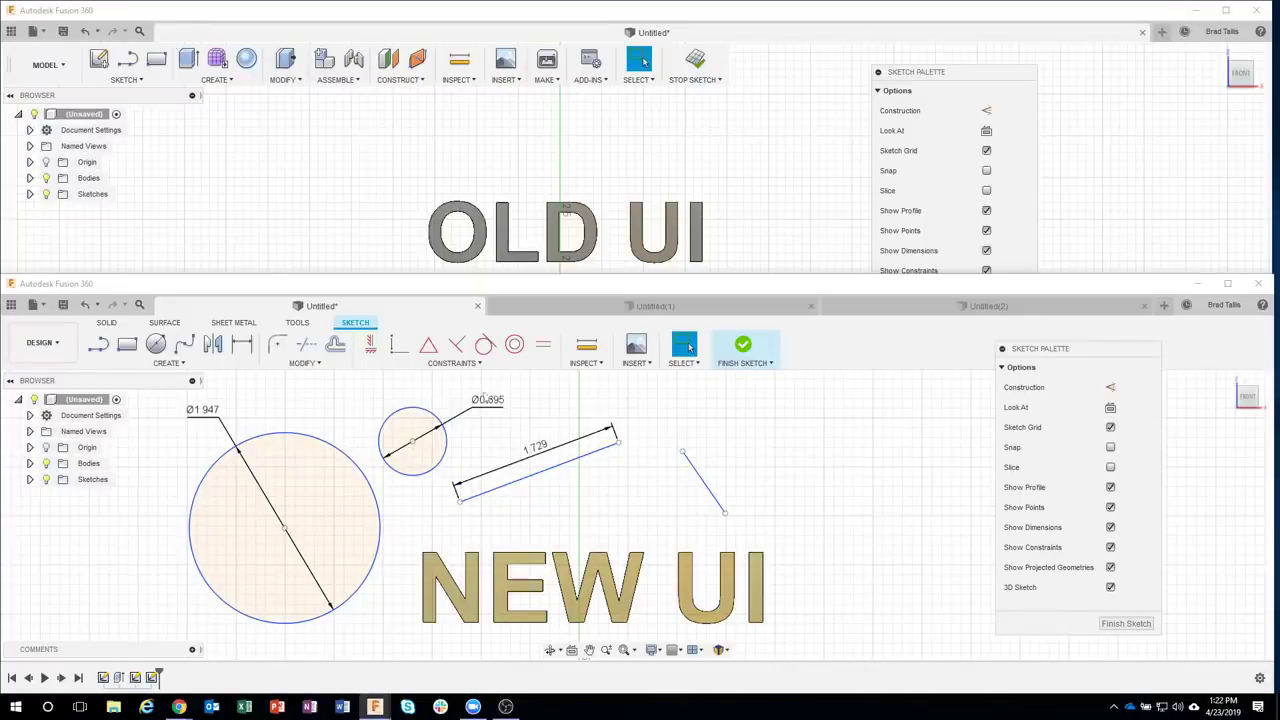
{"action": "left_click", "coordinate": [1110, 528]}
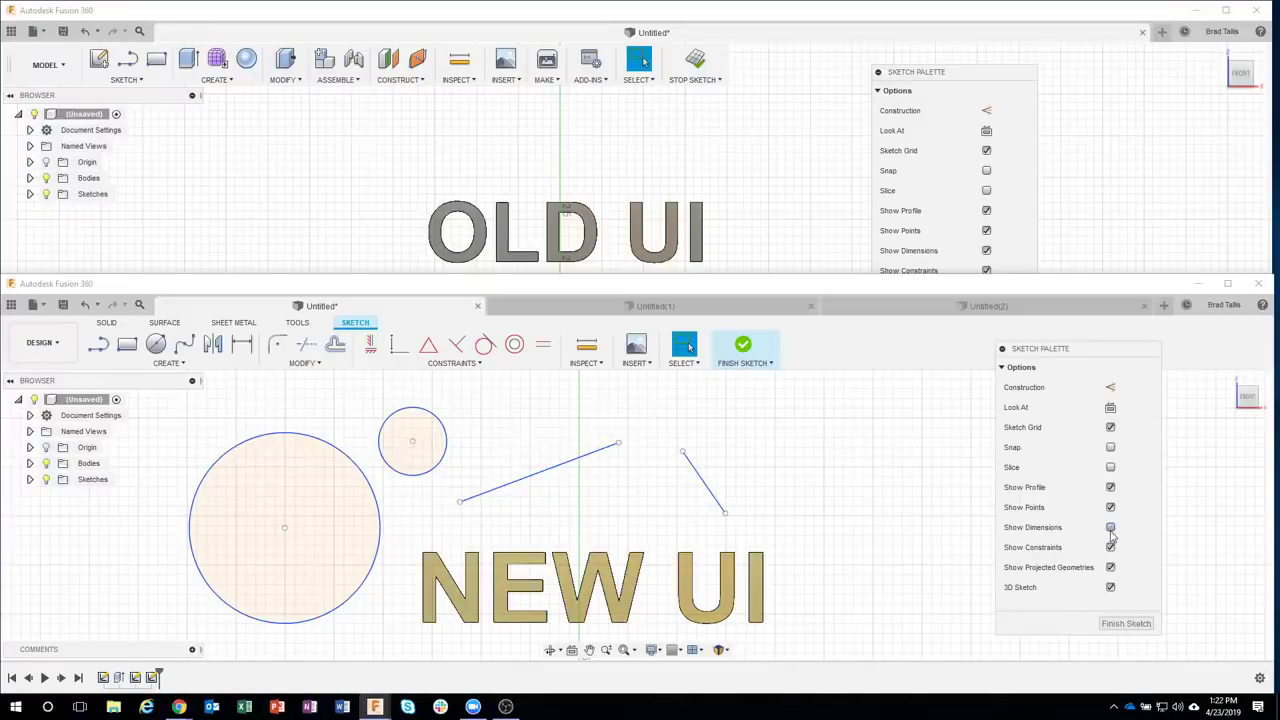
{"action": "left_click", "coordinate": [1110, 528]}
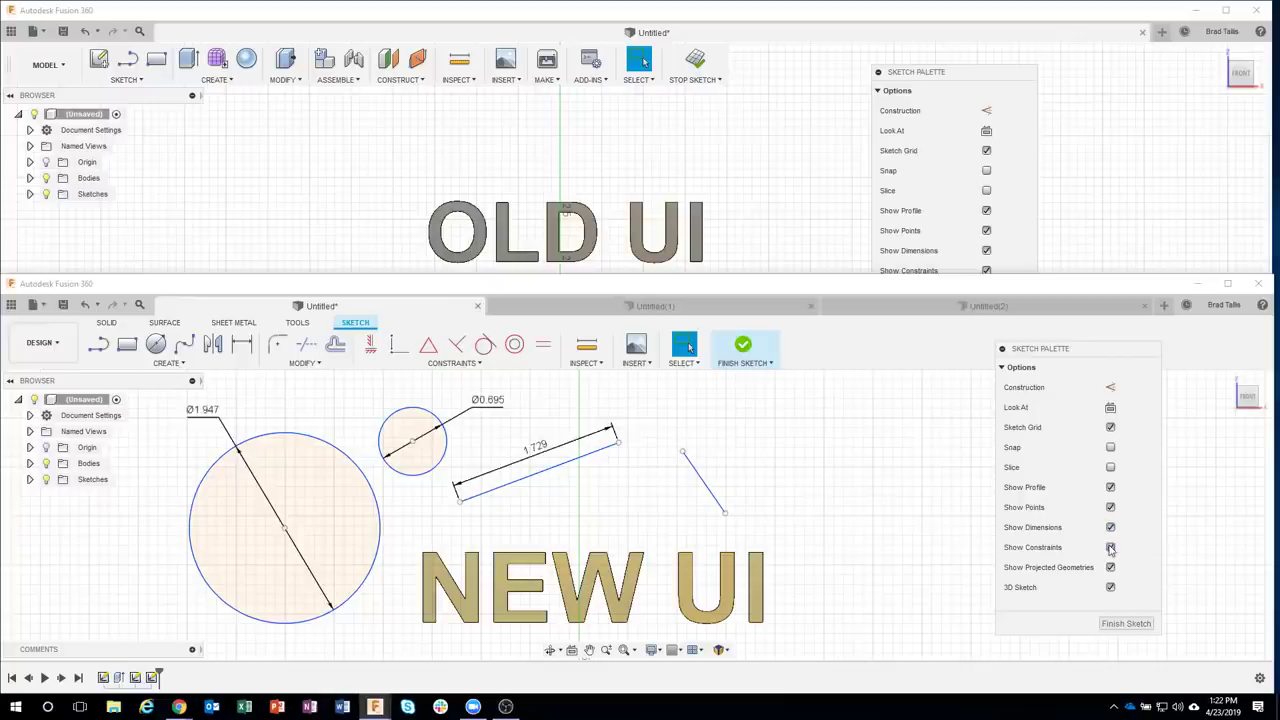
{"action": "left_click", "coordinate": [1110, 548]}
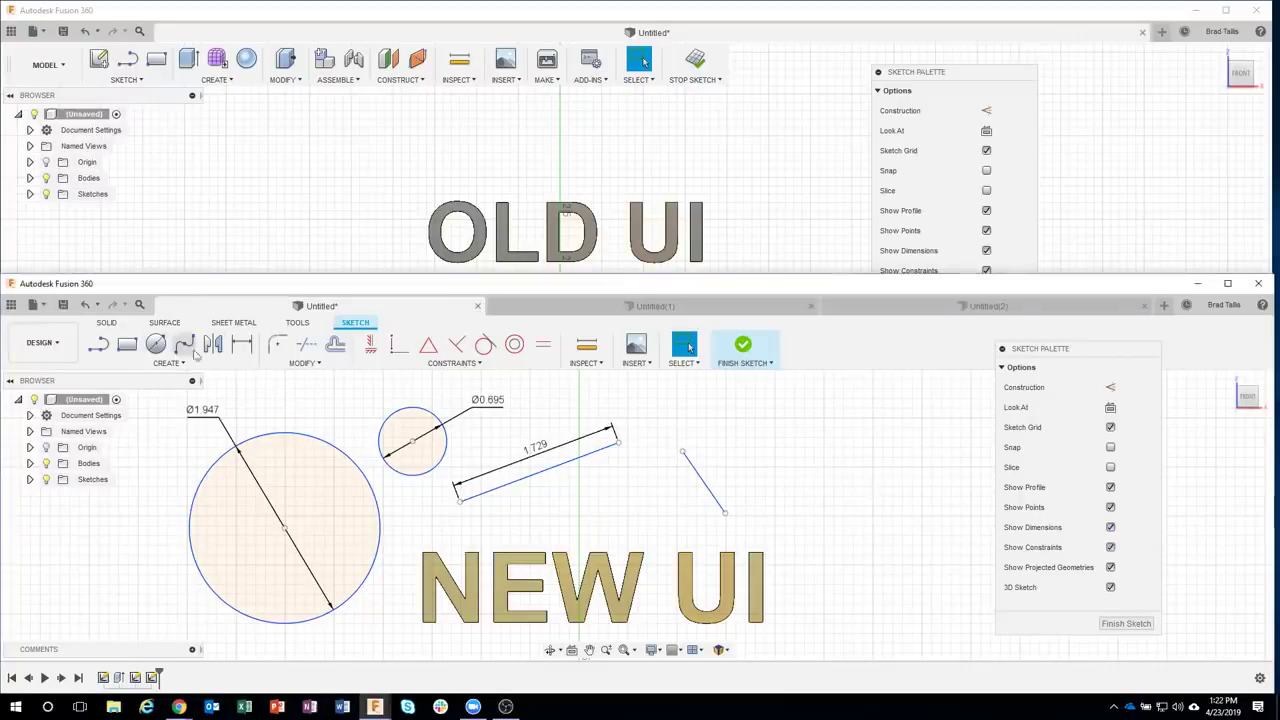
- Apply a perpendicular constraint between the two slanted lines and check the display of constraint symbols
{"action": "left_click", "coordinate": [456, 345]}
{"action": "left_click", "coordinate": [575, 458]}
{"action": "left_click", "coordinate": [699, 475]}
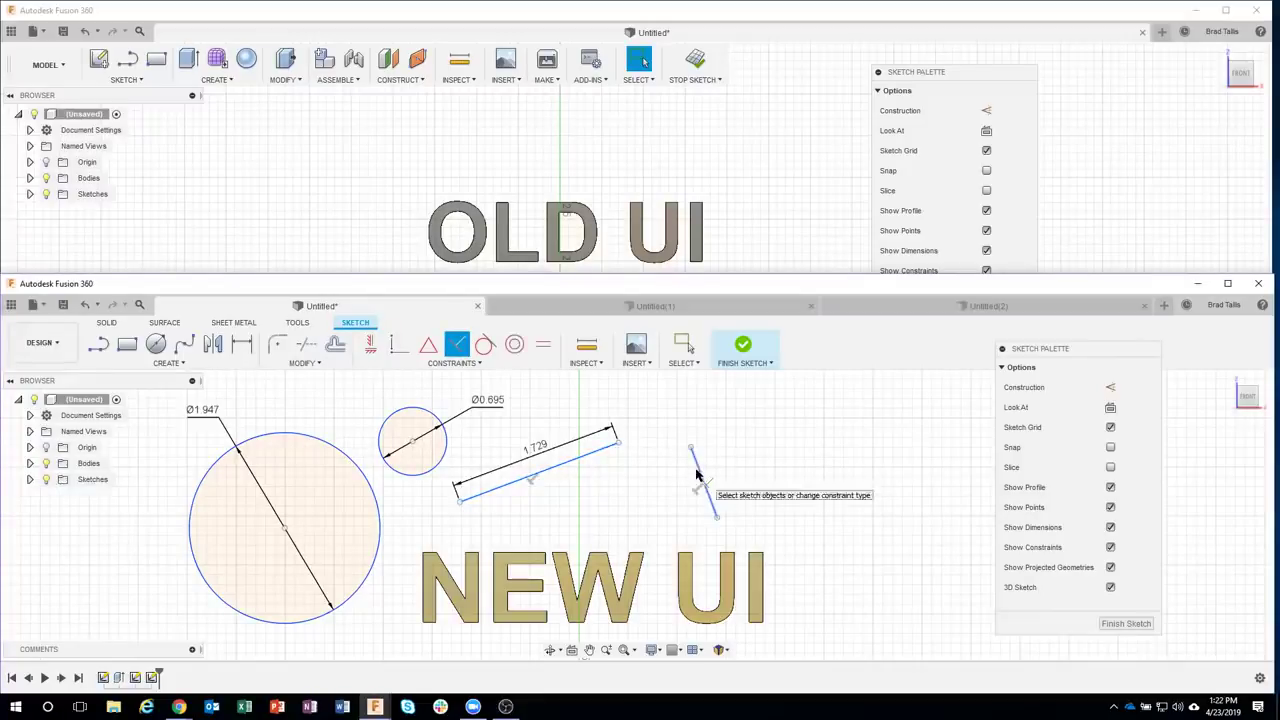
{"action": "key", "text": "Escape"}
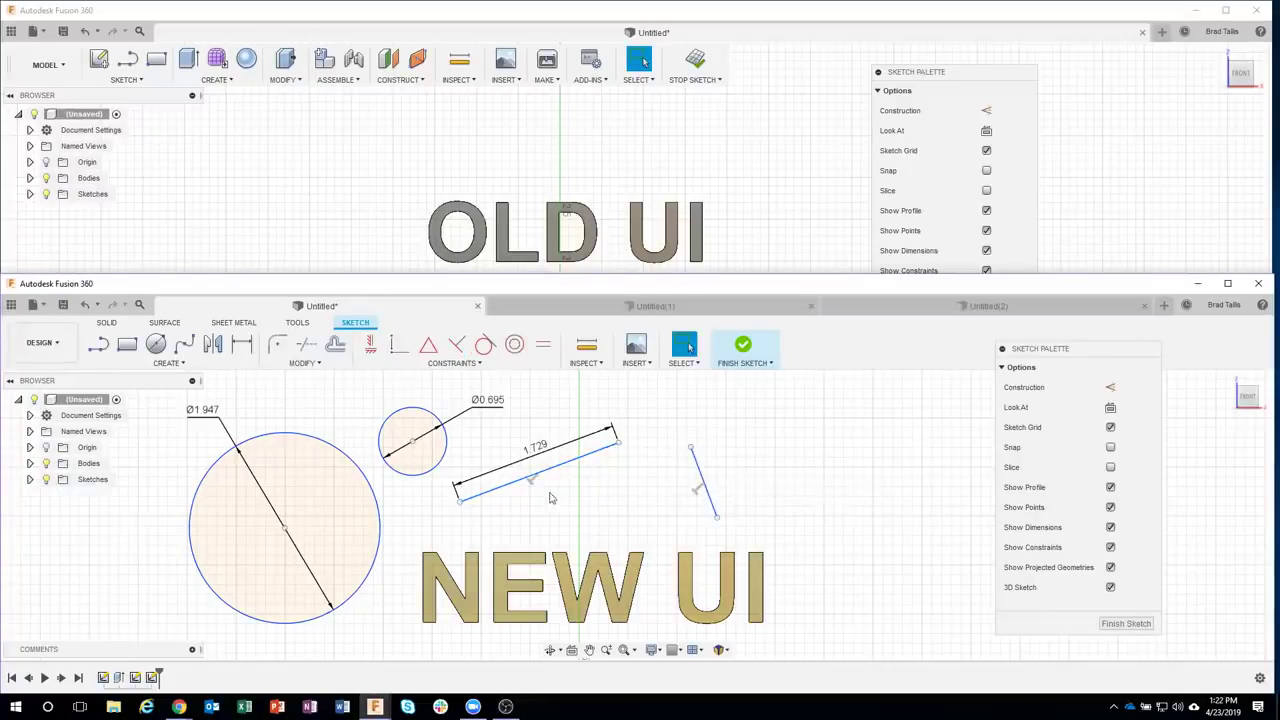
{"action": "left_click", "coordinate": [1110, 547]}
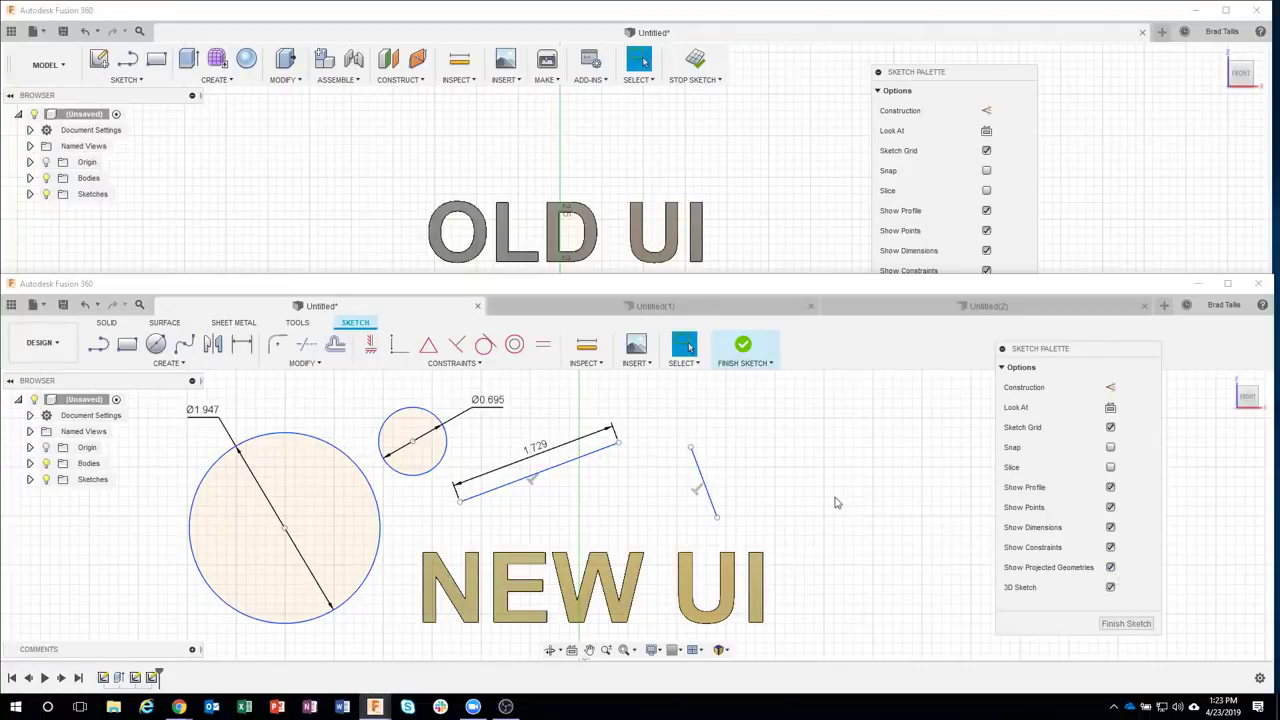
- Finish the sketch and create a construction plane offset about 0.465 in from the front face of the letter N
{"action": "left_click", "coordinate": [745, 350]}
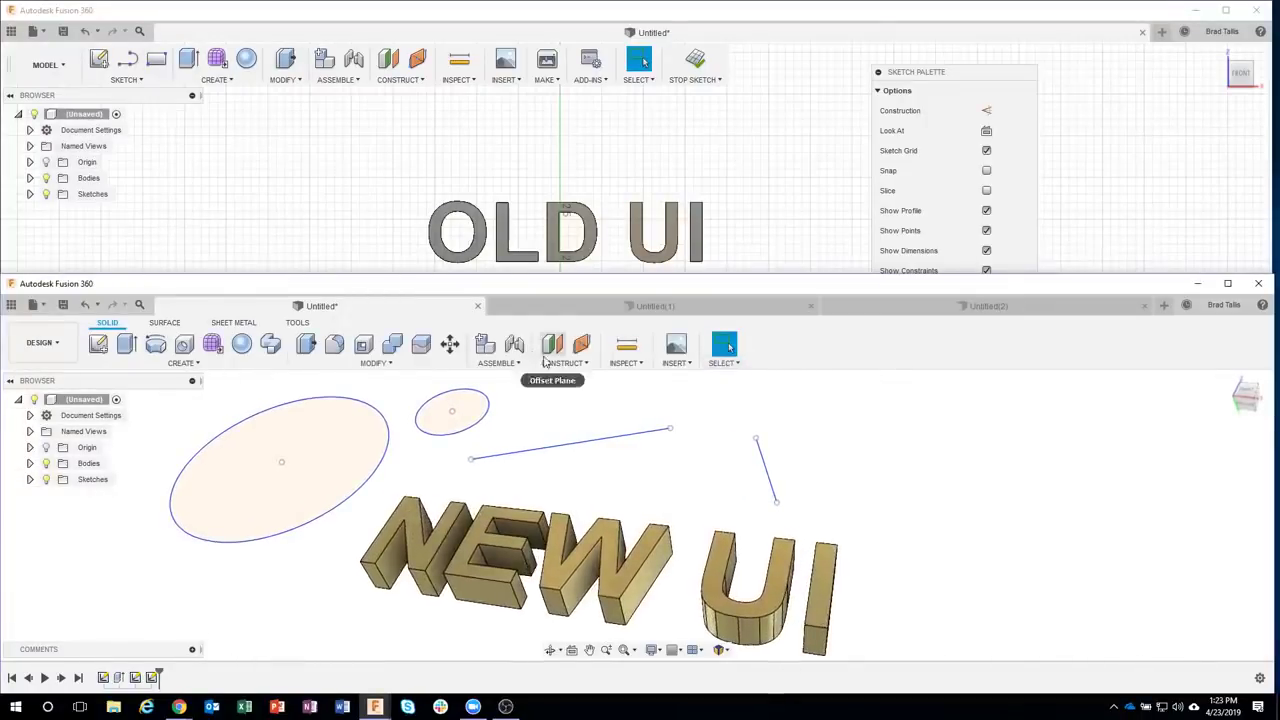
{"action": "left_click", "coordinate": [552, 344]}
{"action": "left_click", "coordinate": [415, 500]}
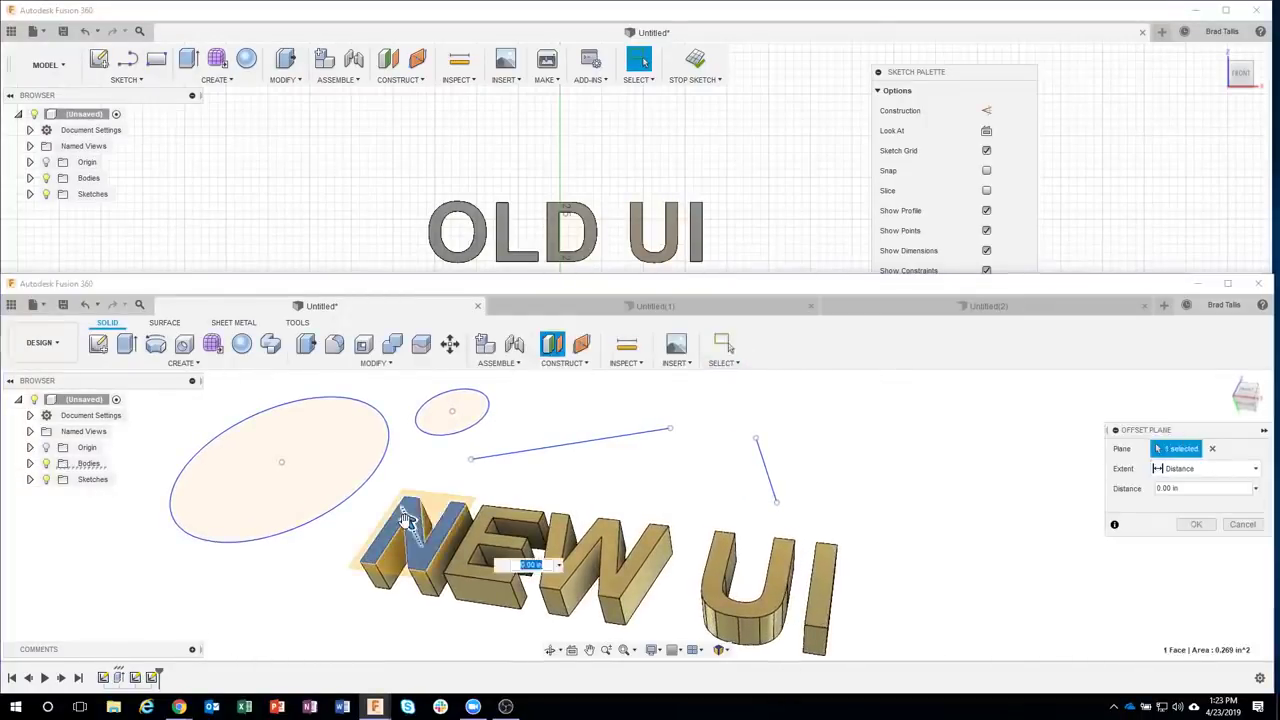
{"action": "left_click", "coordinate": [1196, 524]}
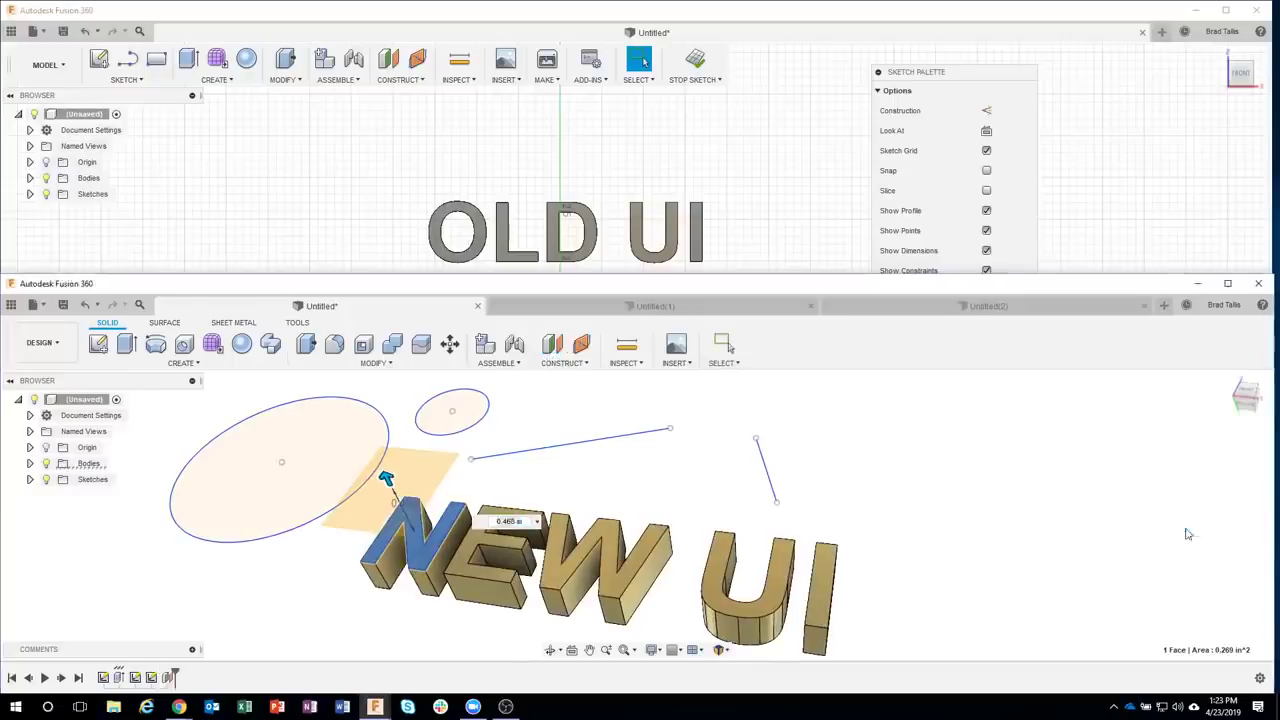
- Create a new sketch on the offset plane in front of the letter N
{"action": "middle_click_drag", "start_coordinate": [643, 461], "coordinate": [429, 491], "text": "shift"}
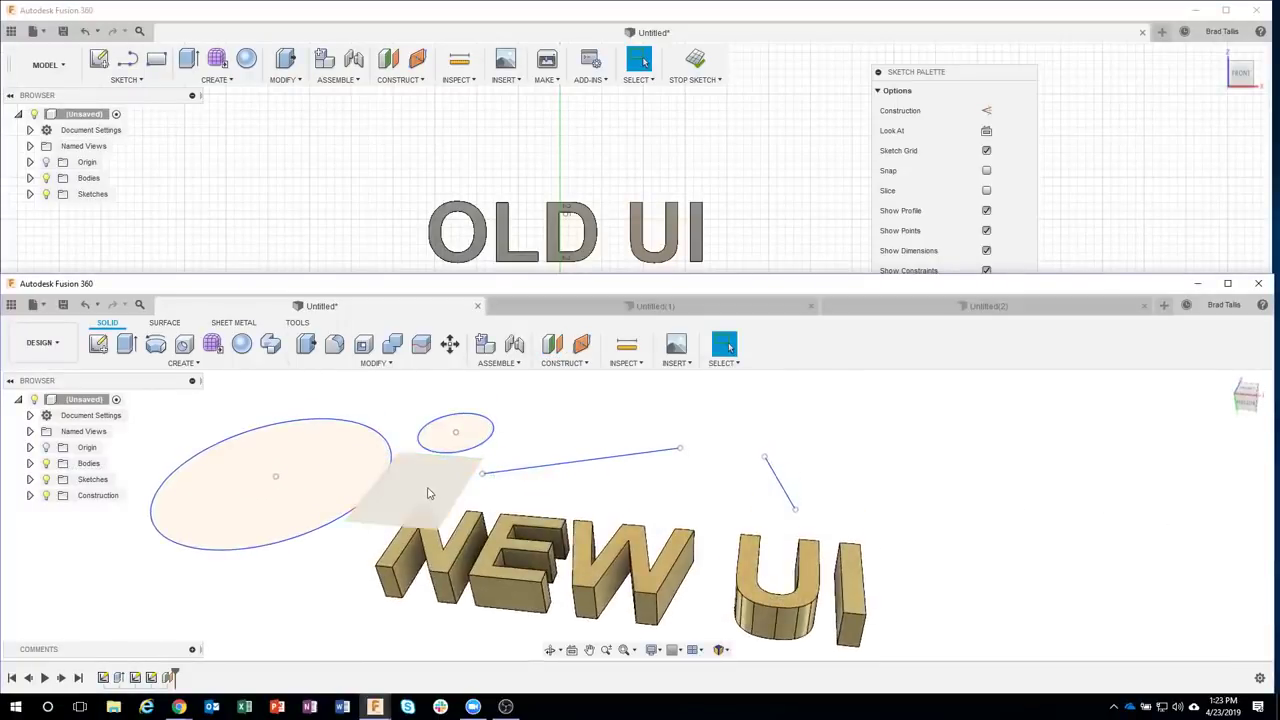
{"action": "right_click", "coordinate": [429, 491]}
{"action": "left_click", "coordinate": [415, 557]}
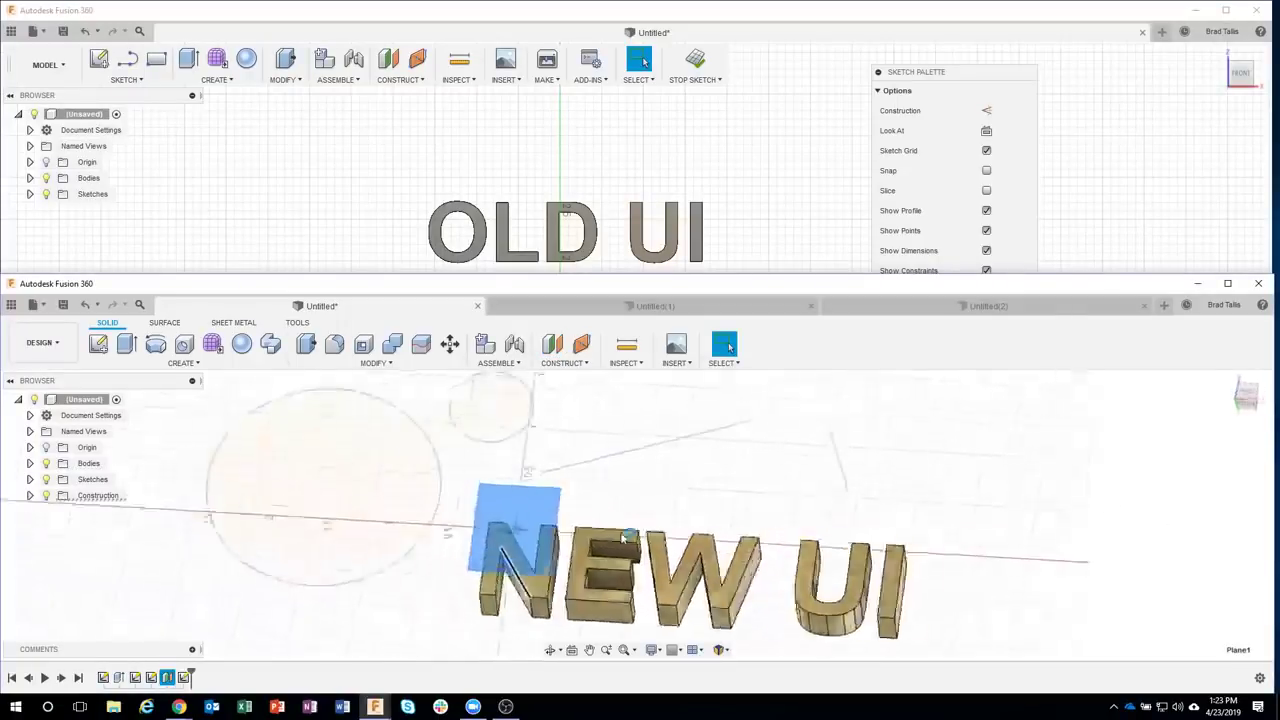
- Project the front face of the letter N into the new sketch, keeping the projection link
{"action": "middle_click_drag", "start_coordinate": [975, 537], "coordinate": [596, 517], "text": "shift"}
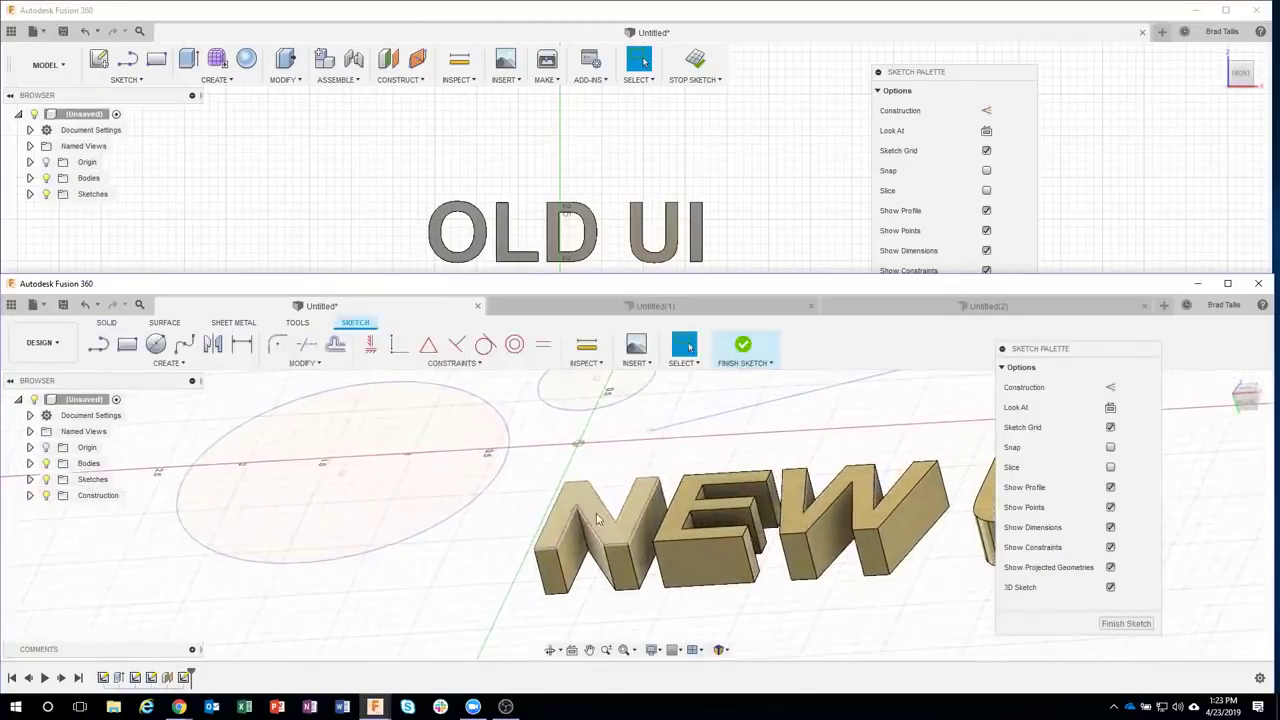
{"action": "left_click", "coordinate": [165, 363]}
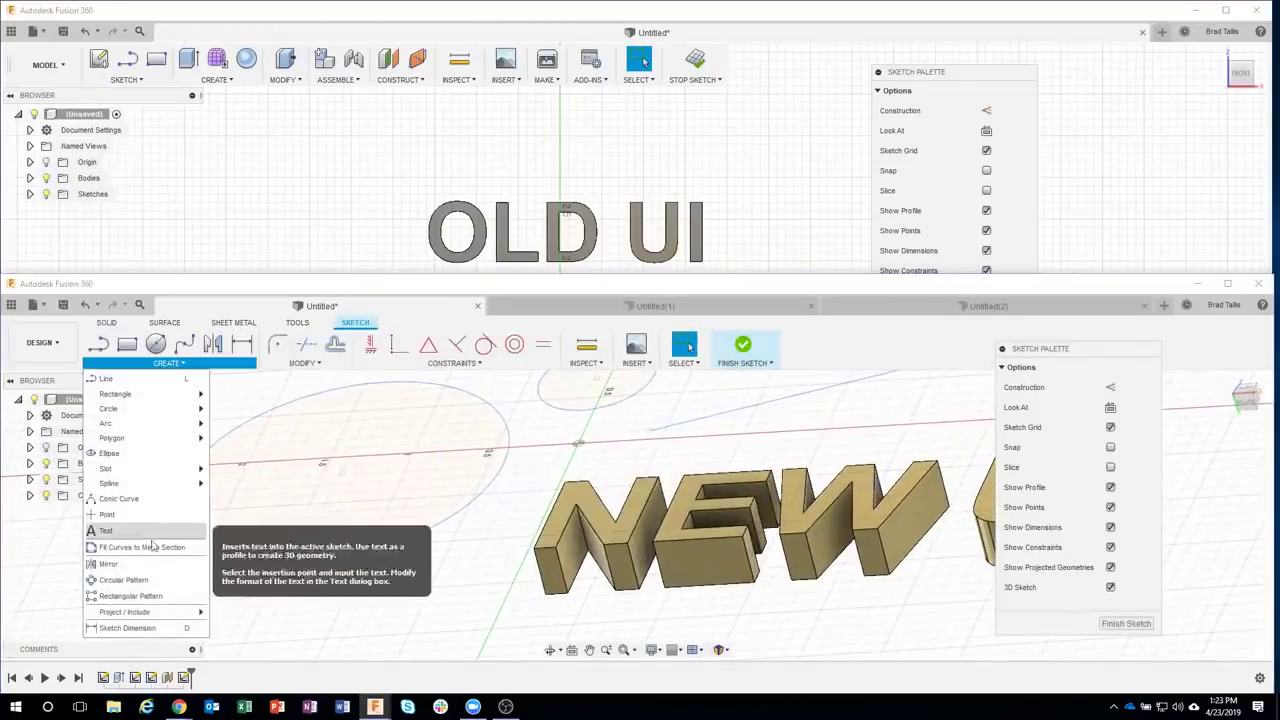
{"action": "mouse_move", "coordinate": [153, 614]}
{"action": "left_click", "coordinate": [228, 612]}
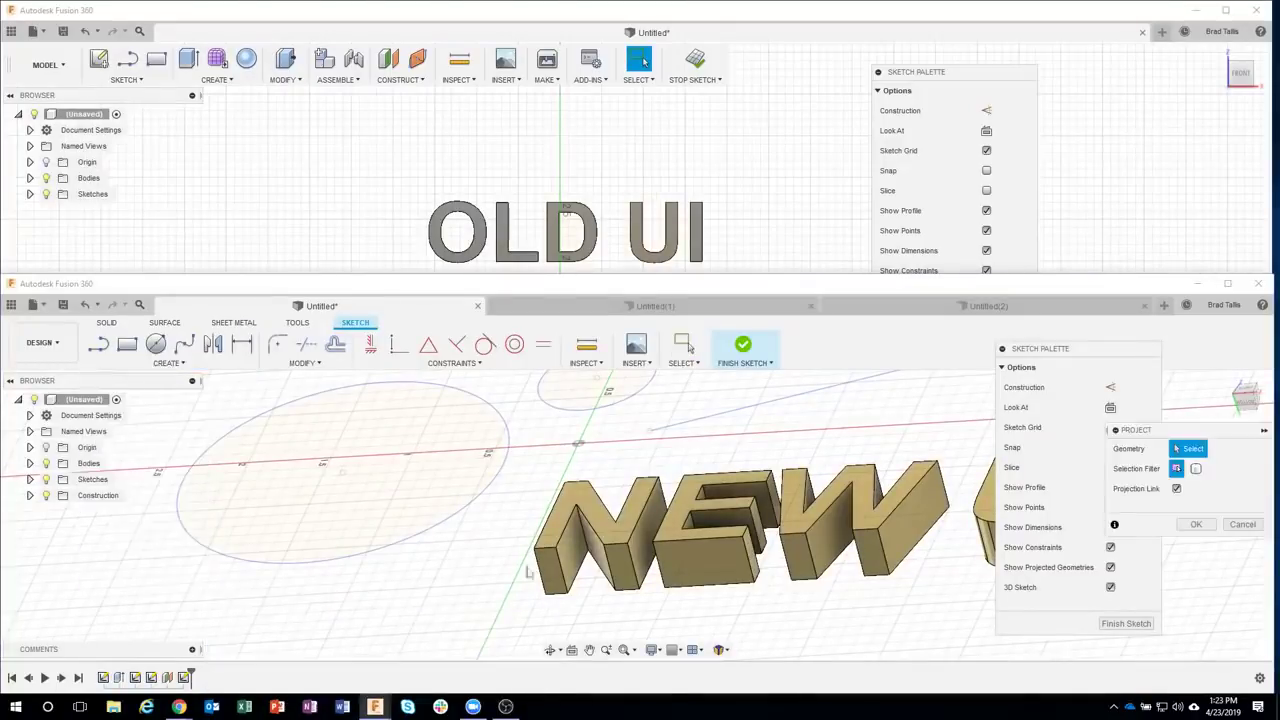
{"action": "left_click", "coordinate": [600, 512]}
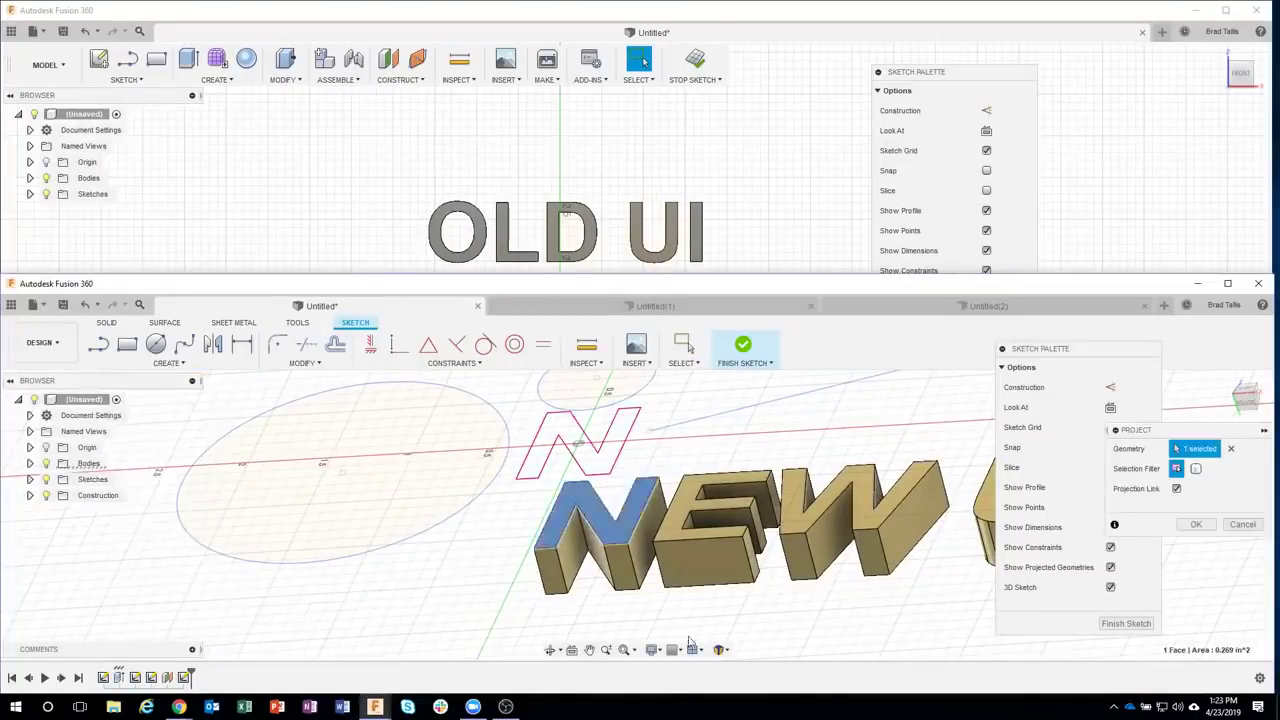
{"action": "left_click", "coordinate": [1196, 524]}
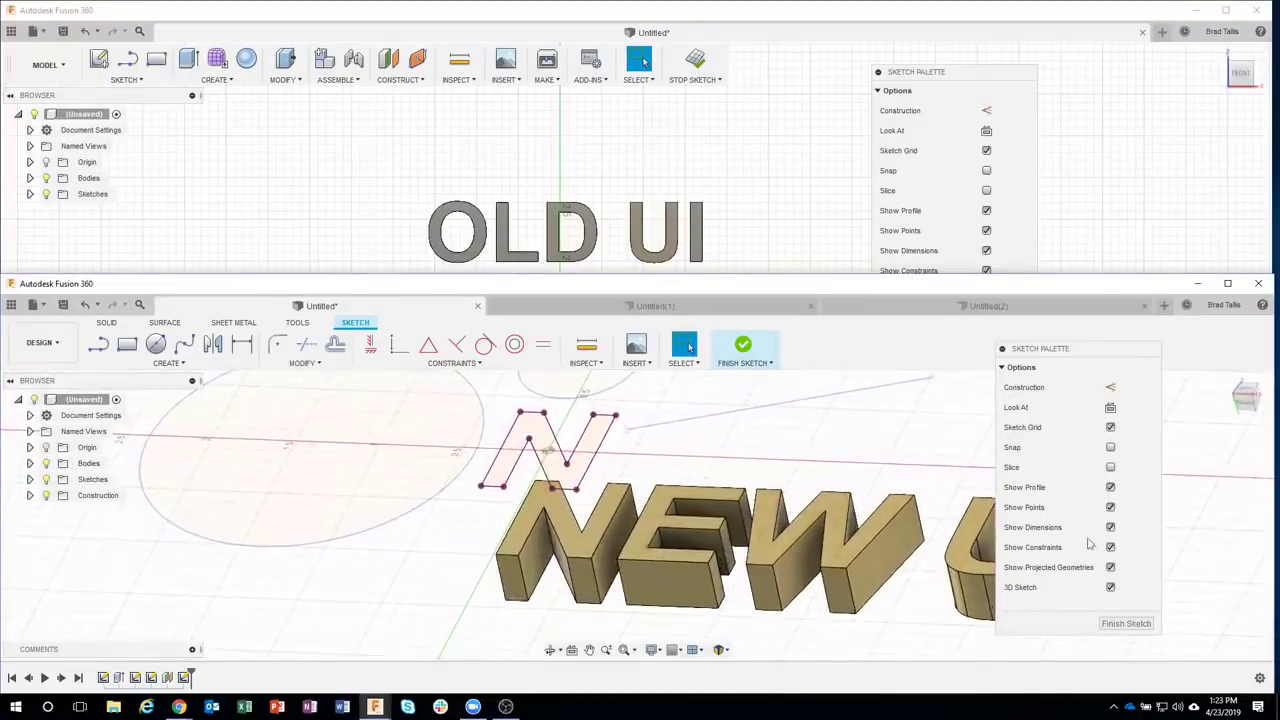
- Switch the display of projected geometries off and back on while viewing the projected N outline
{"action": "left_click", "coordinate": [1110, 567]}
{"action": "left_click", "coordinate": [1110, 567]}
{"action": "left_click", "coordinate": [1110, 567]}
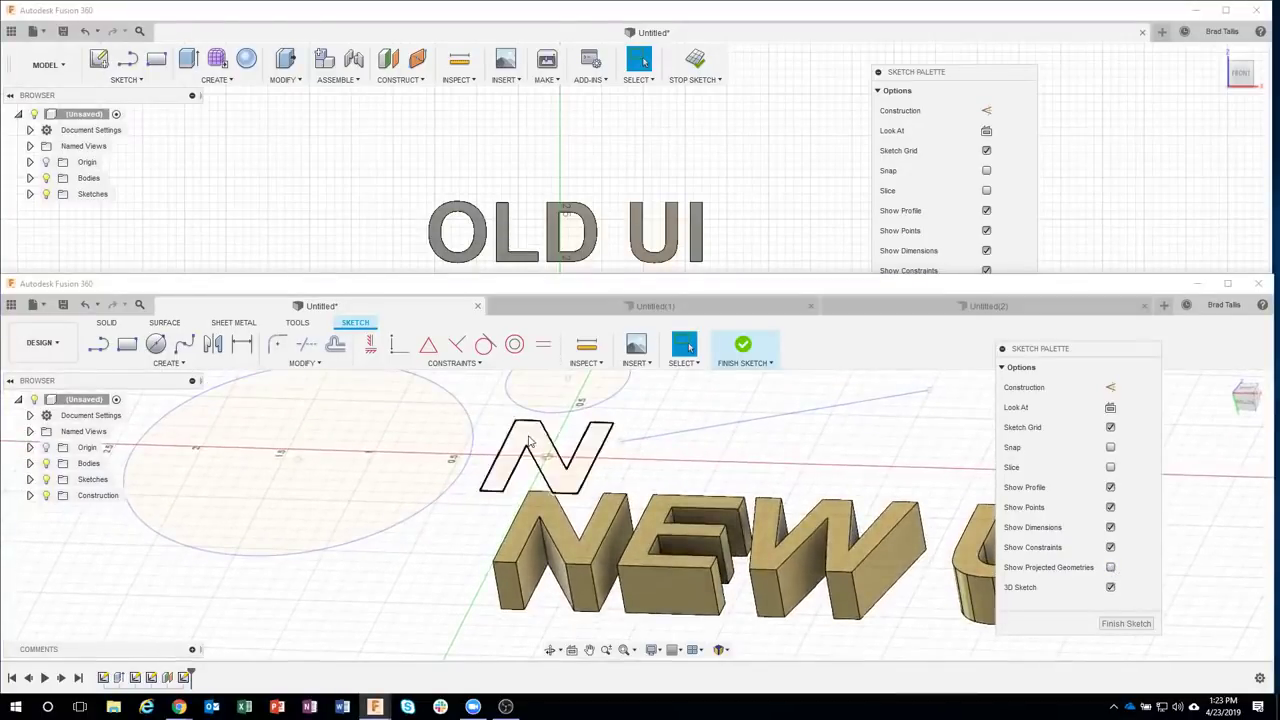
{"action": "left_click", "coordinate": [1110, 567]}
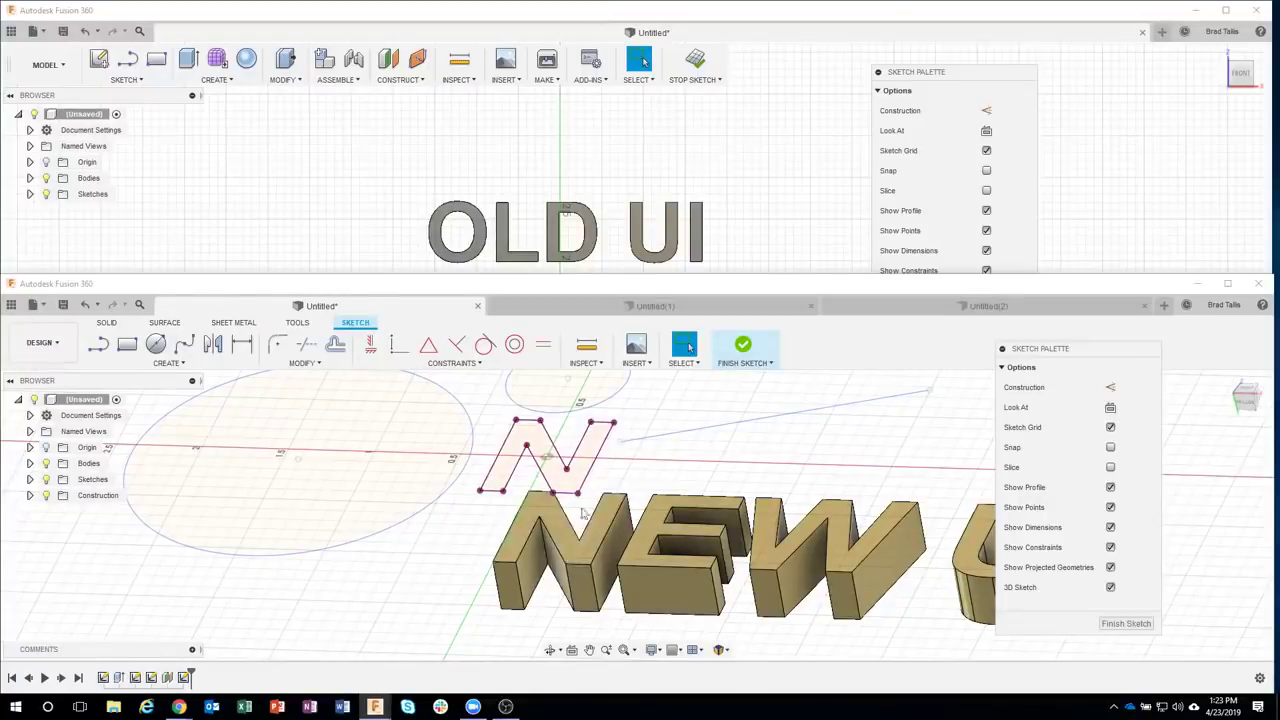
{"action": "left_click", "coordinate": [1110, 568]}
{"action": "left_click", "coordinate": [1110, 568]}
- View the sketch straight from the front and examine the sketch commands offered in the new interface's context menu
{"action": "left_click", "coordinate": [1110, 407]}
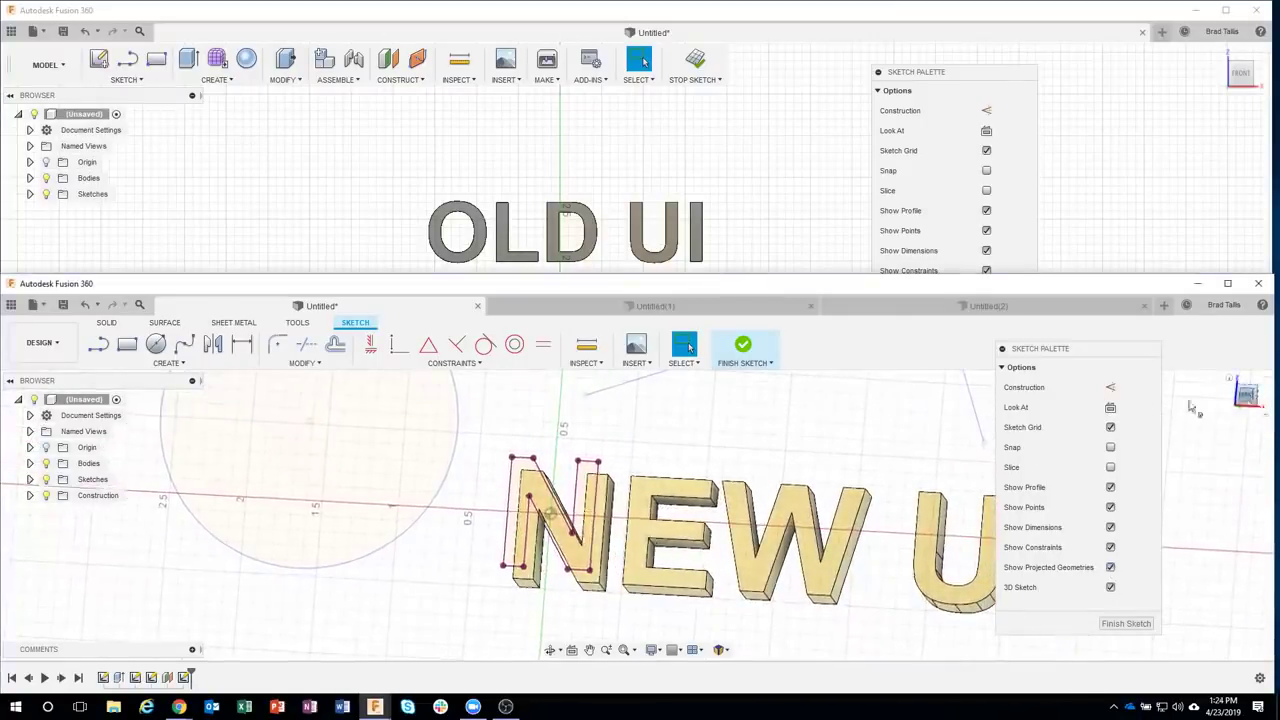
{"action": "left_click", "coordinate": [1233, 403]}
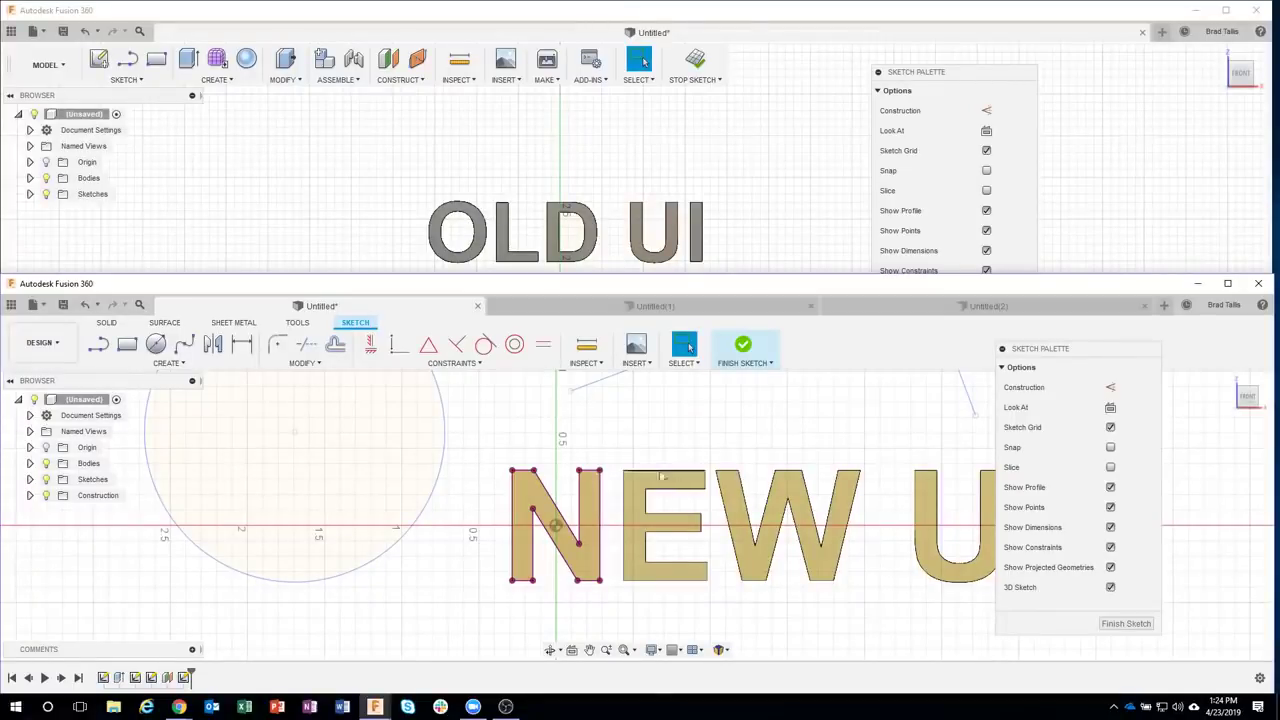
{"action": "right_click", "coordinate": [597, 436]}
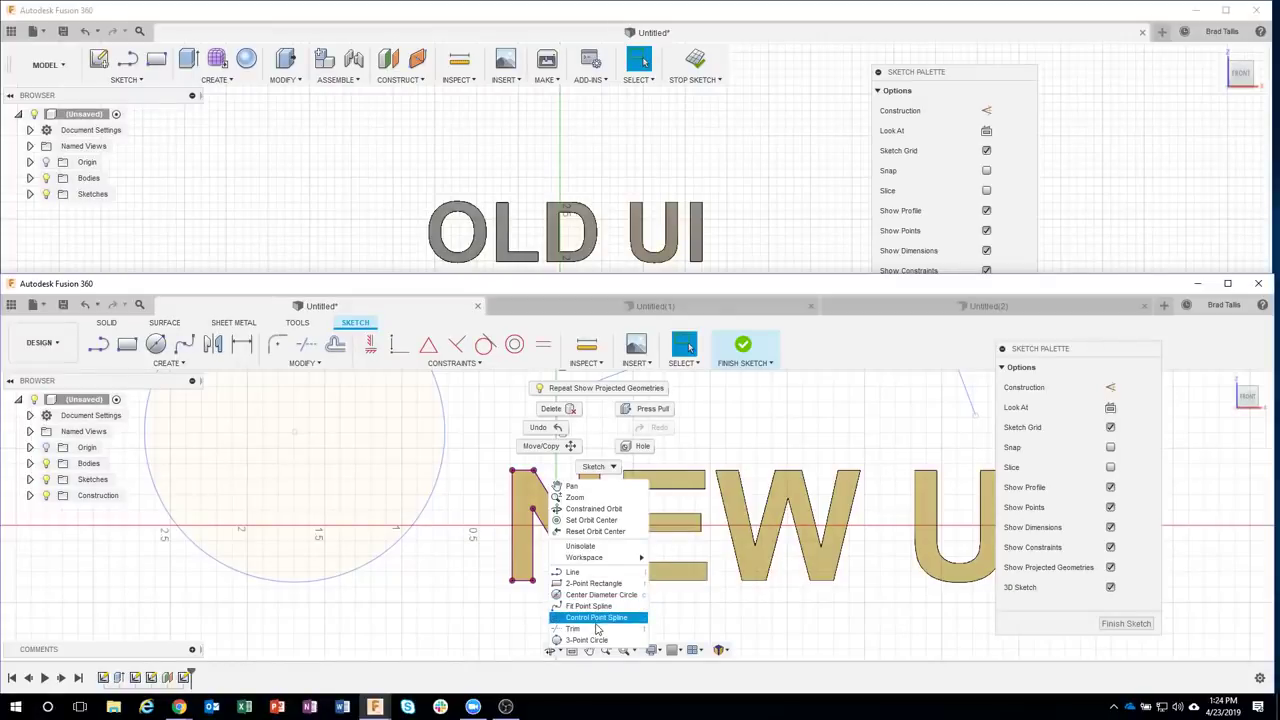
{"action": "left_click", "coordinate": [763, 423]}
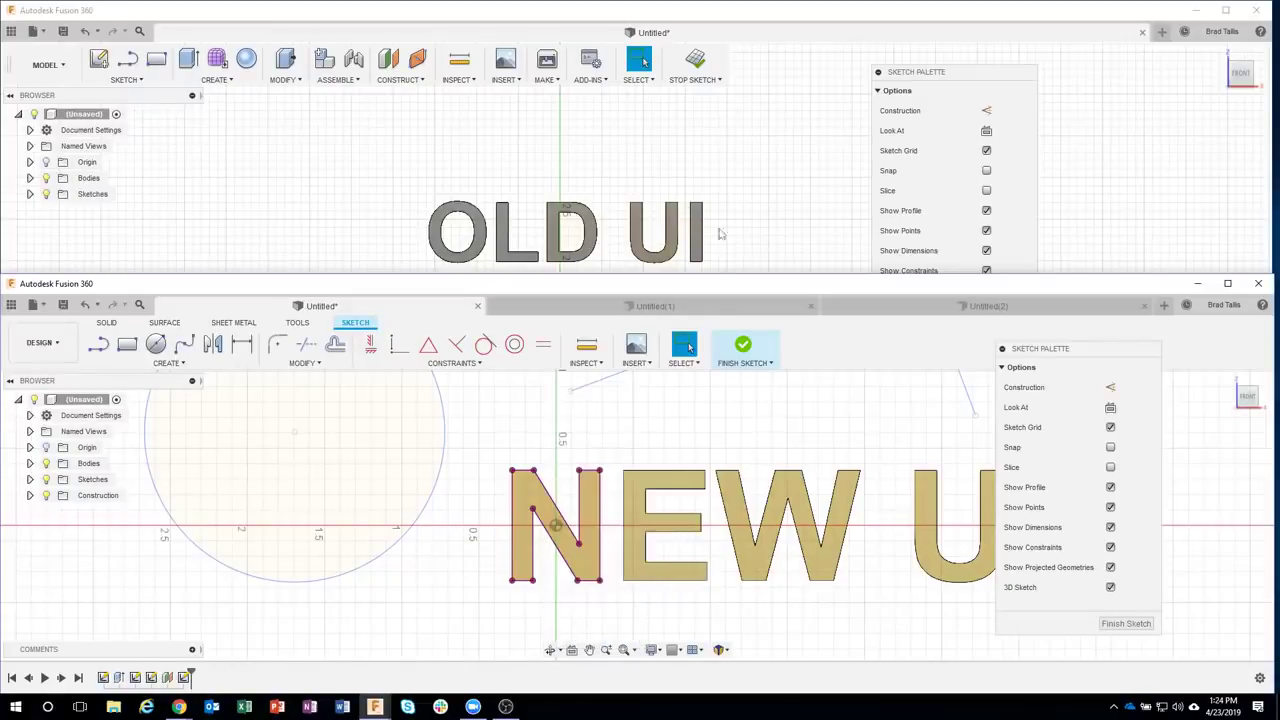
- Compare the old interface's sketch context menu and its command groups with the shorter menu in the new interface
{"action": "left_click", "coordinate": [580, 15]}
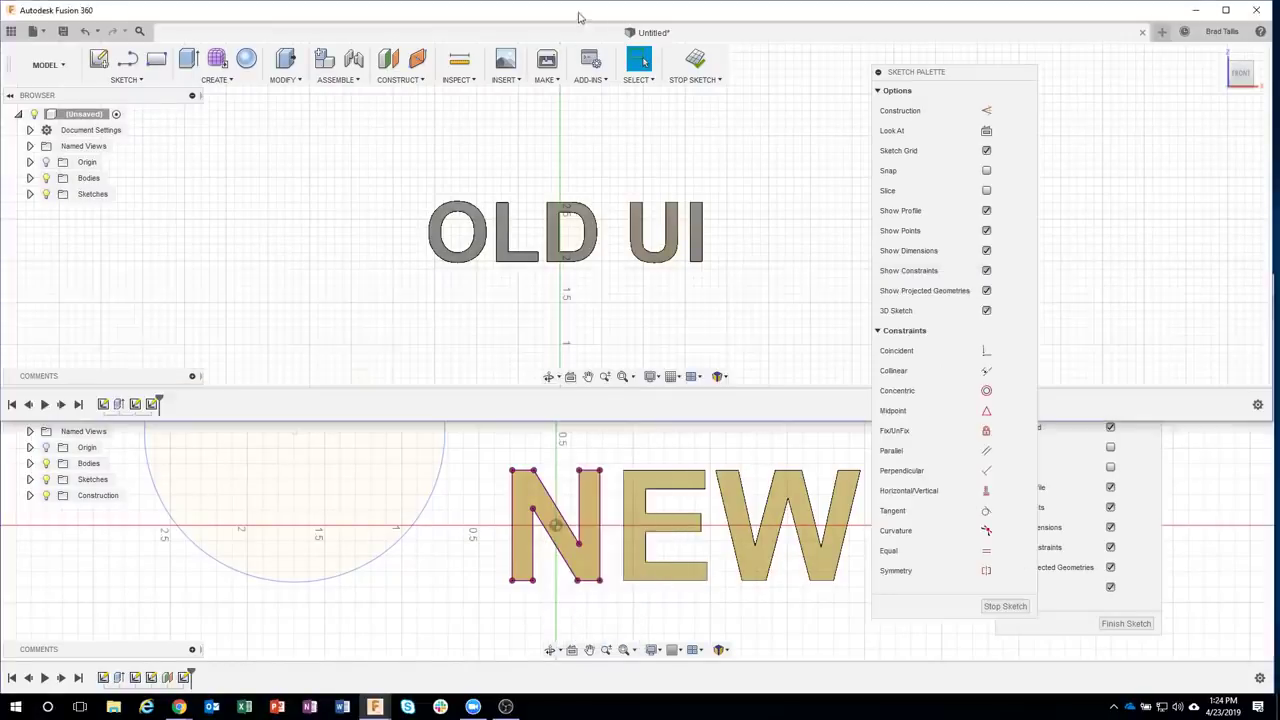
{"action": "right_click", "coordinate": [556, 152]}
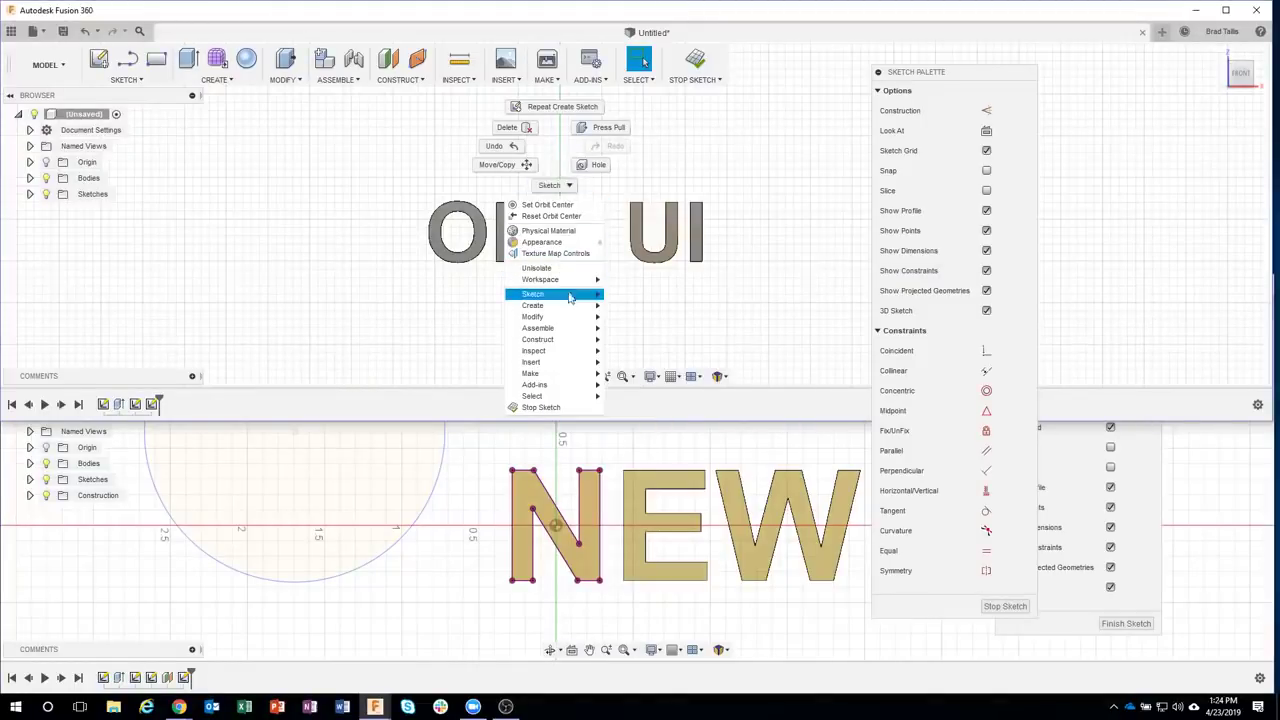
{"action": "mouse_move", "coordinate": [566, 298]}
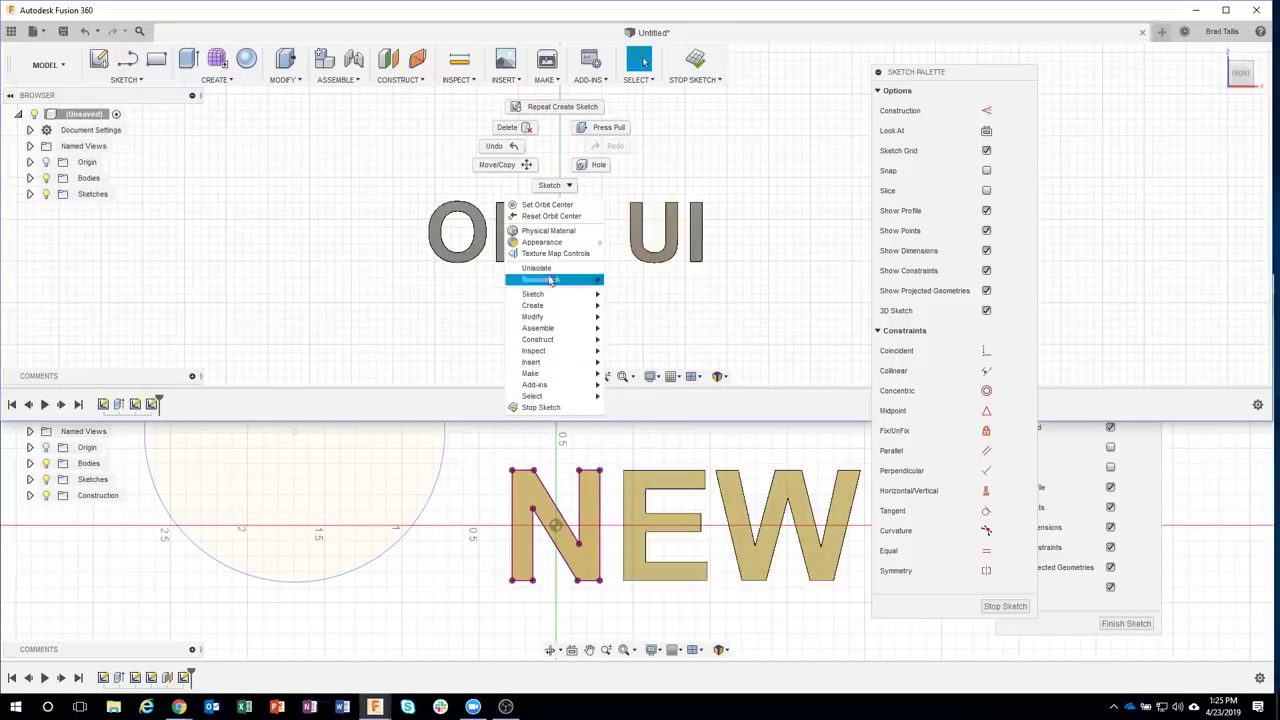
{"action": "left_click", "coordinate": [499, 441]}
{"action": "right_click", "coordinate": [533, 417]}
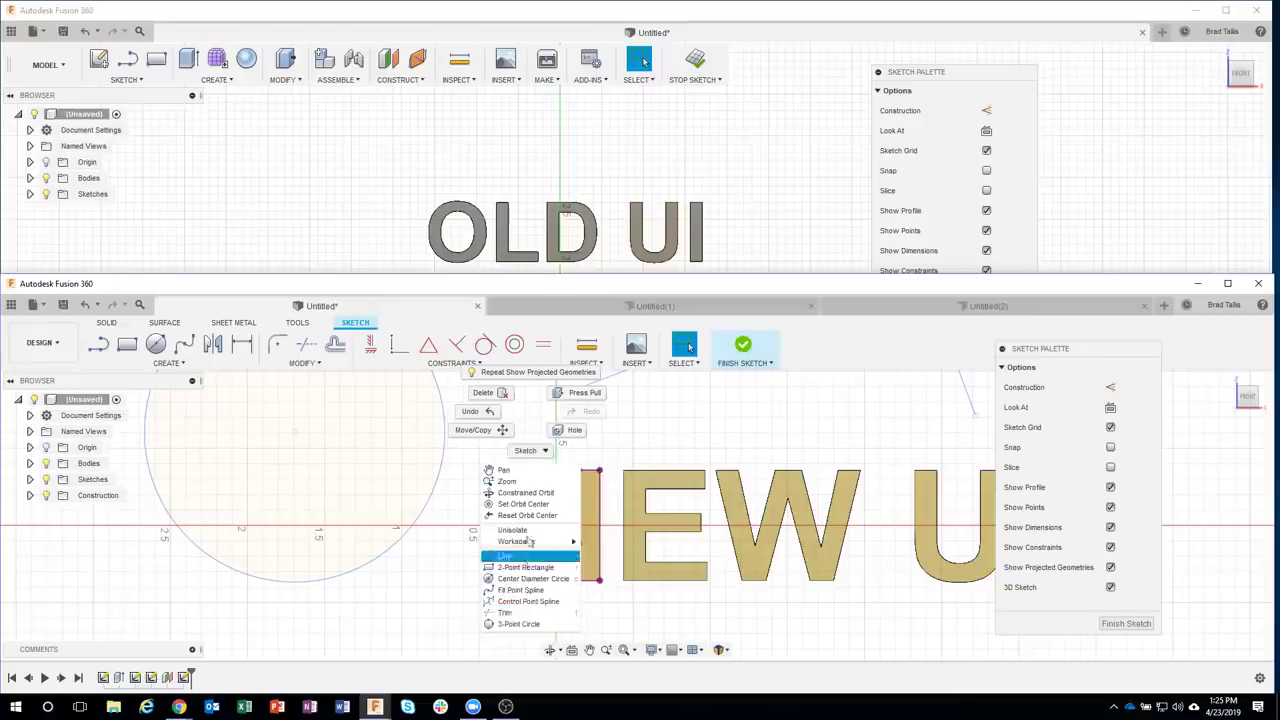
{"action": "left_click", "coordinate": [698, 440]}
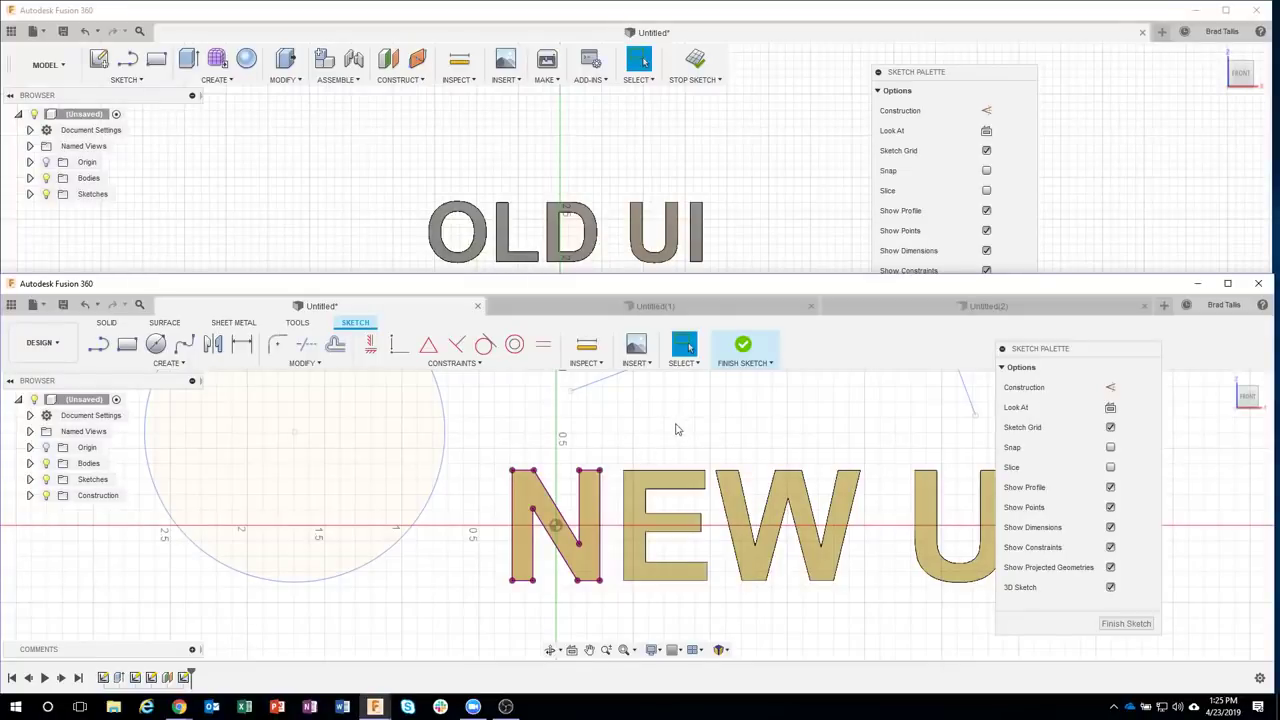
- Check the sketch shortcuts box, and enlarge the new interface's window to fill the screen with the sketch palette moved higher
{"action": "key", "text": "s"}
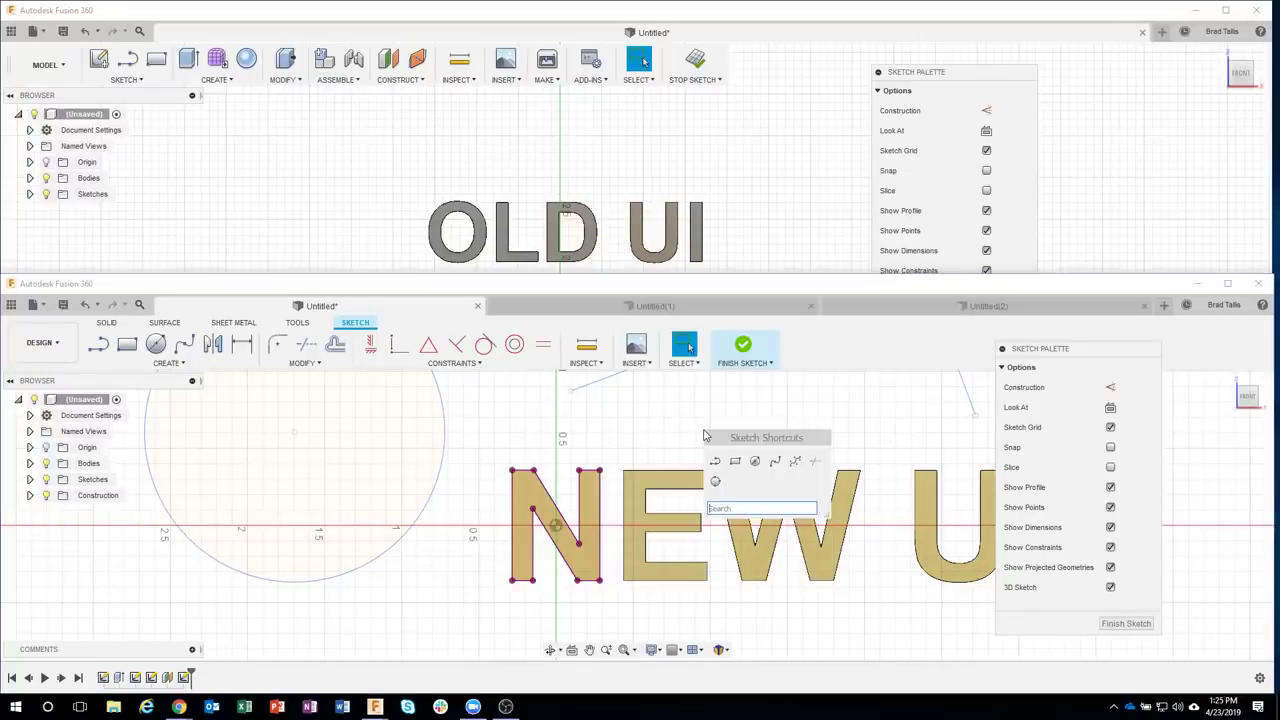
{"action": "key", "text": "Escape"}
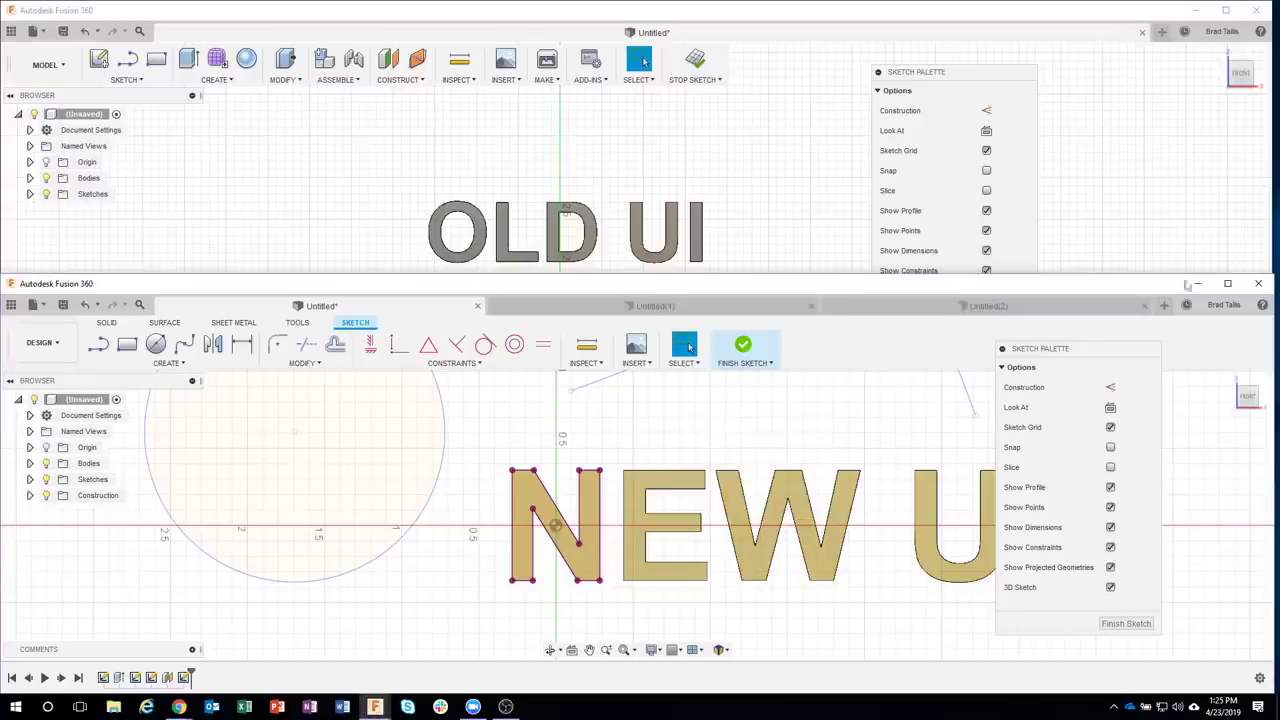
{"action": "left_click_drag", "start_coordinate": [1268, 279], "coordinate": [1266, 2]}
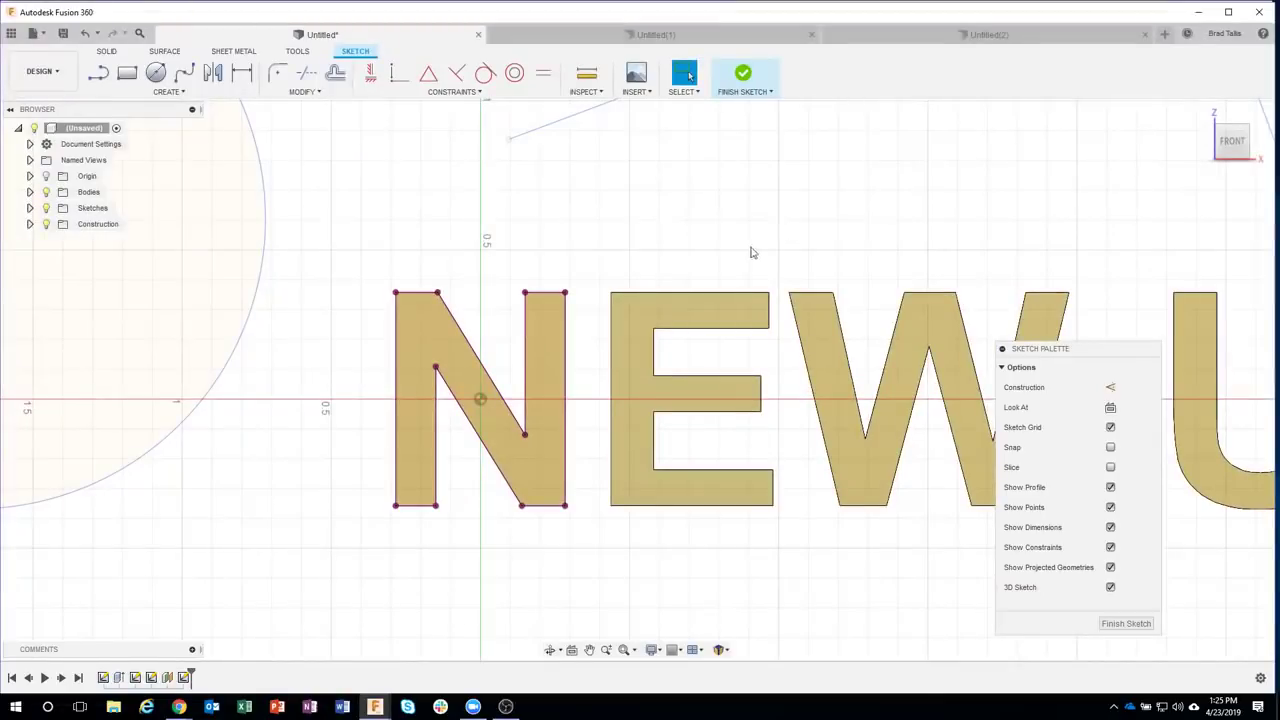
{"action": "left_click_drag", "start_coordinate": [1090, 355], "coordinate": [1150, 190]}
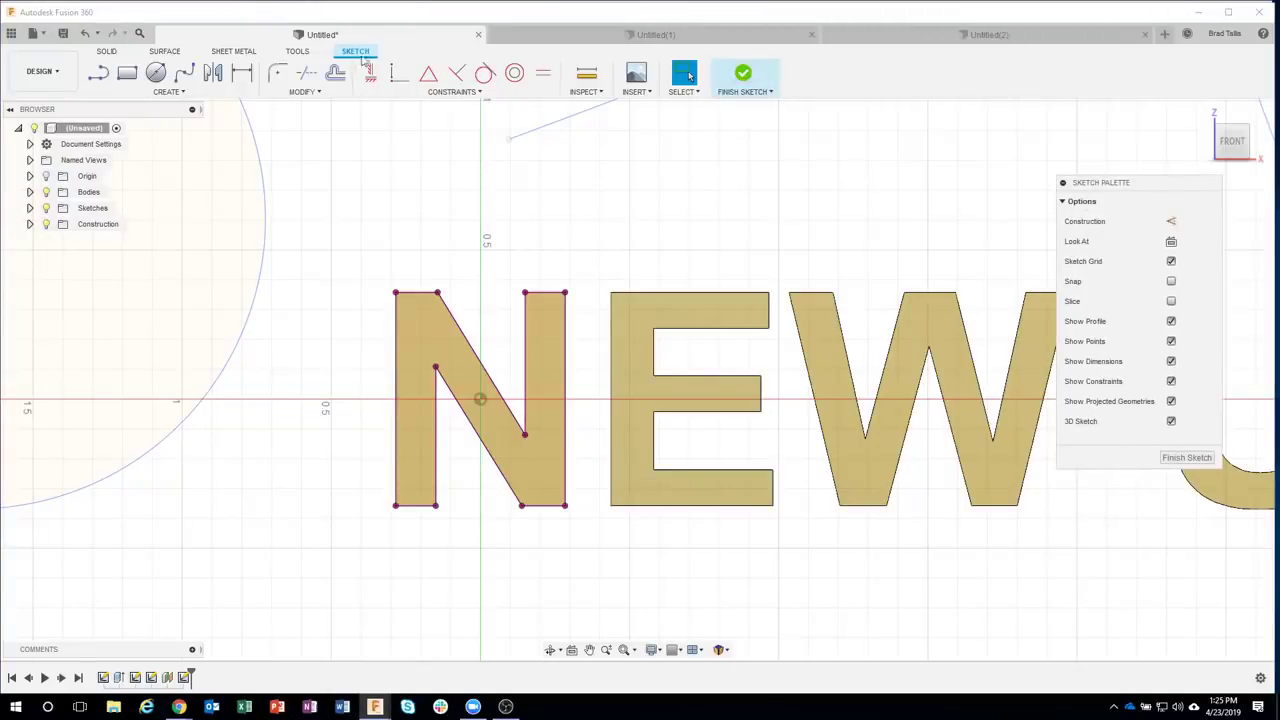
- Compare the shortcuts box inside the projected N sketch with the Design Shortcuts box outside it, leaving the sketch finished
{"action": "left_click", "coordinate": [765, 90]}
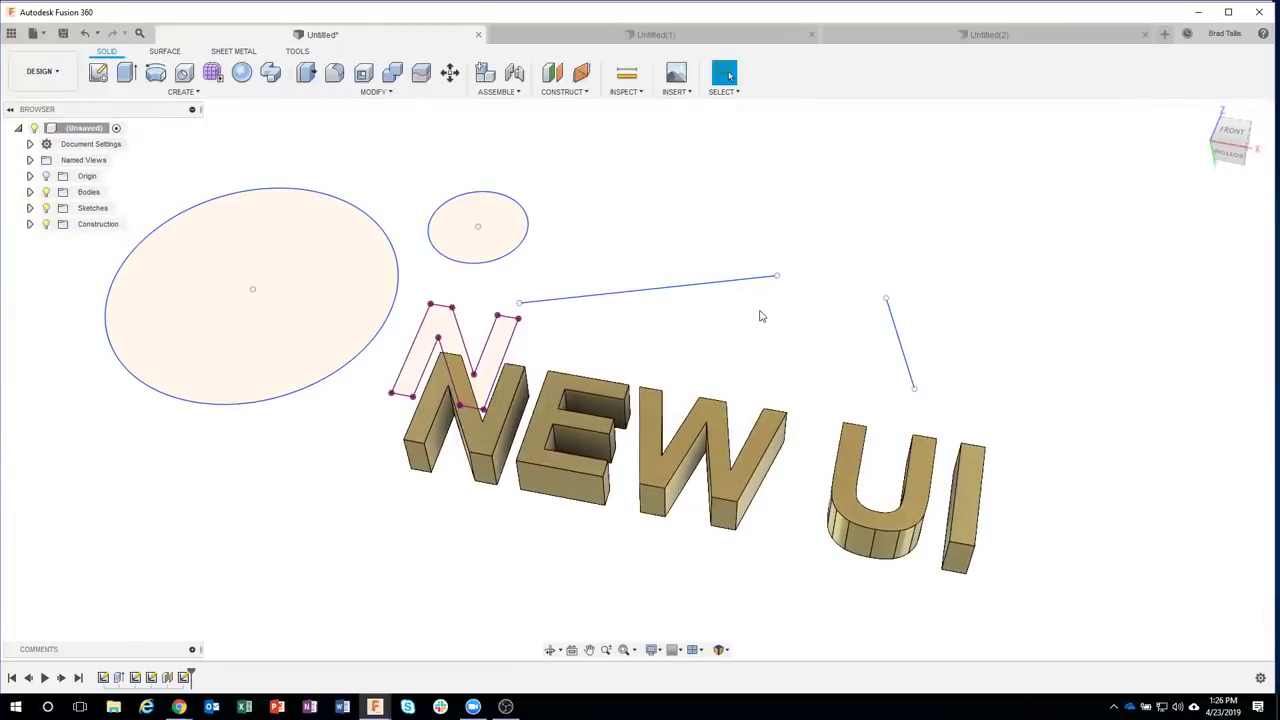
{"action": "double_click", "coordinate": [184, 678]}
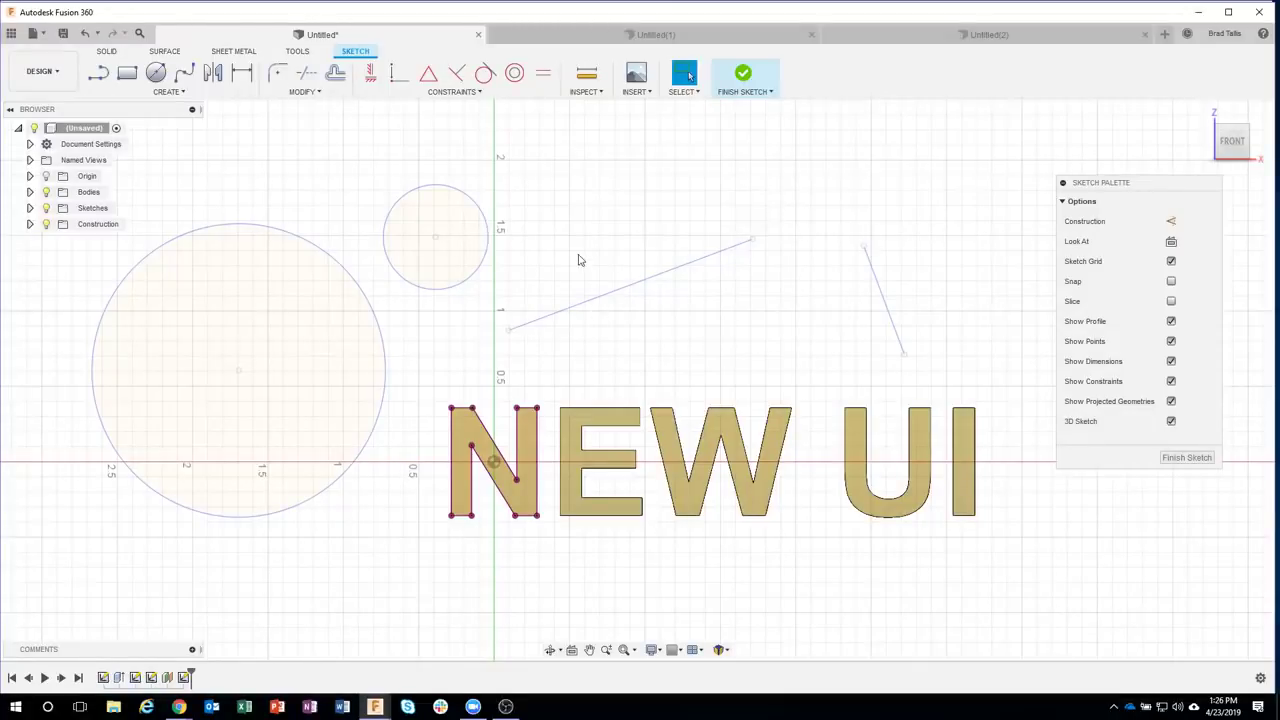
{"action": "key", "text": "s"}
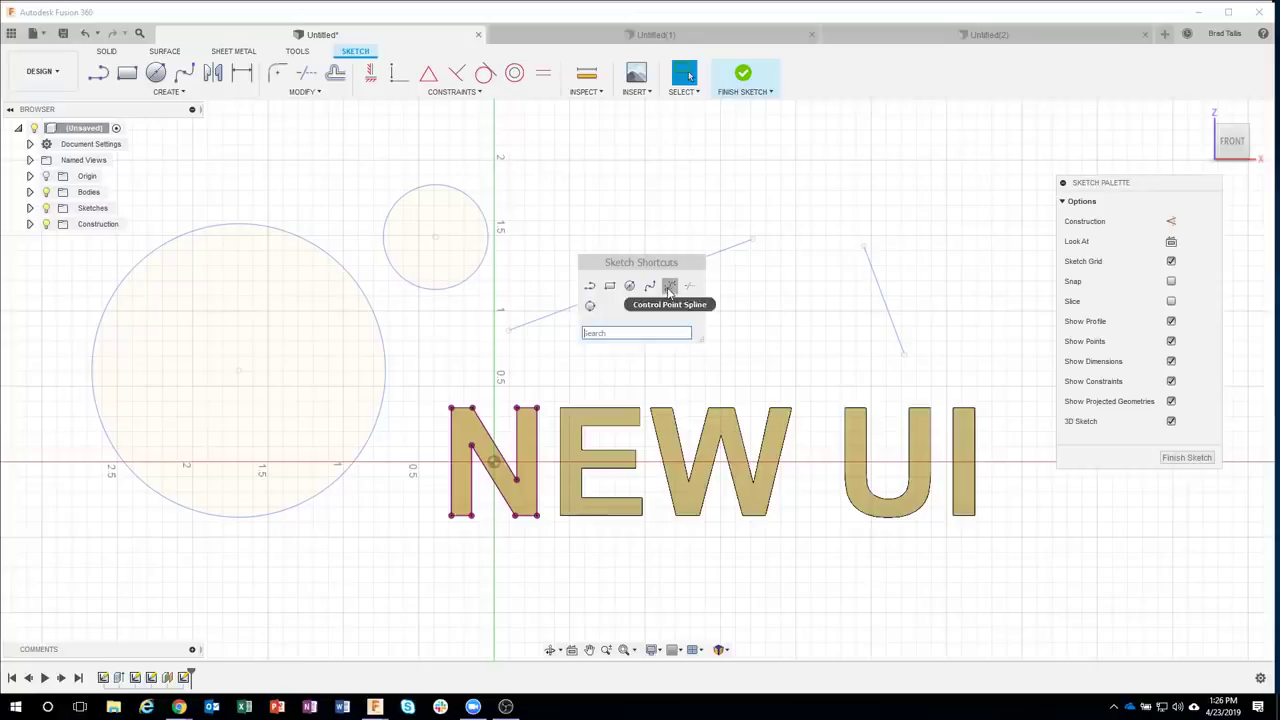
{"action": "key", "text": "F6"}
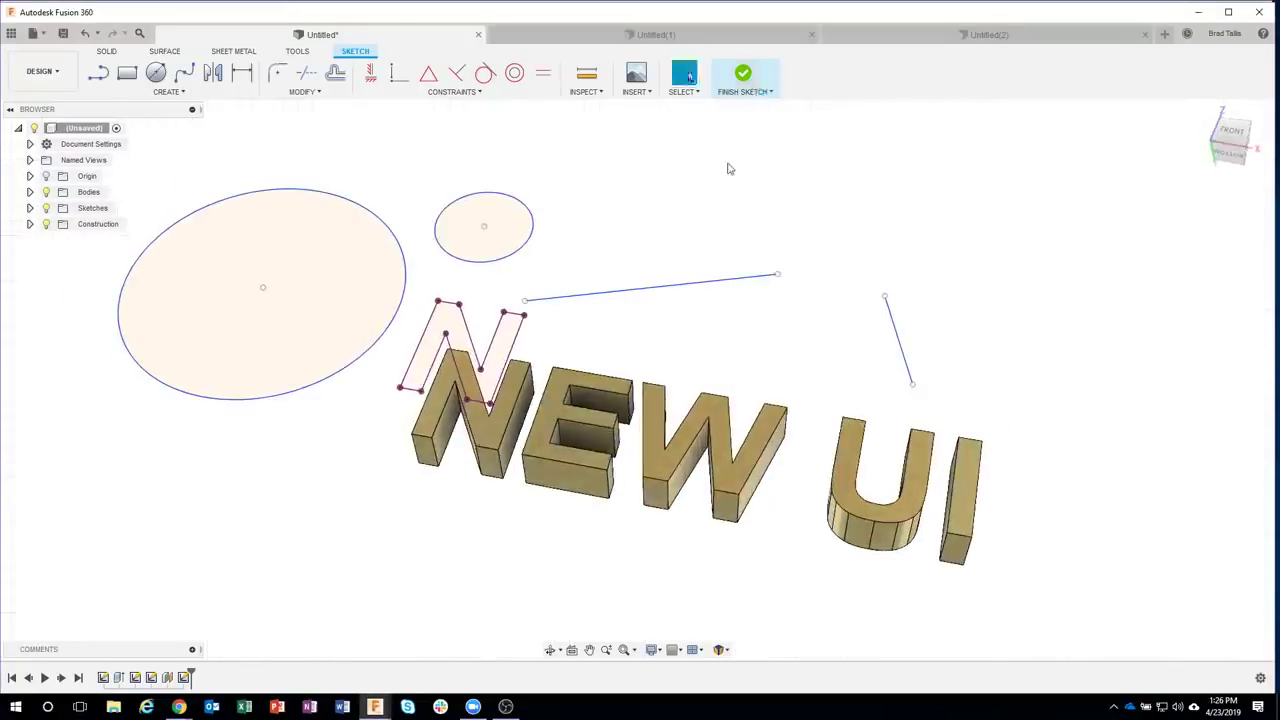
{"action": "key", "text": "s"}
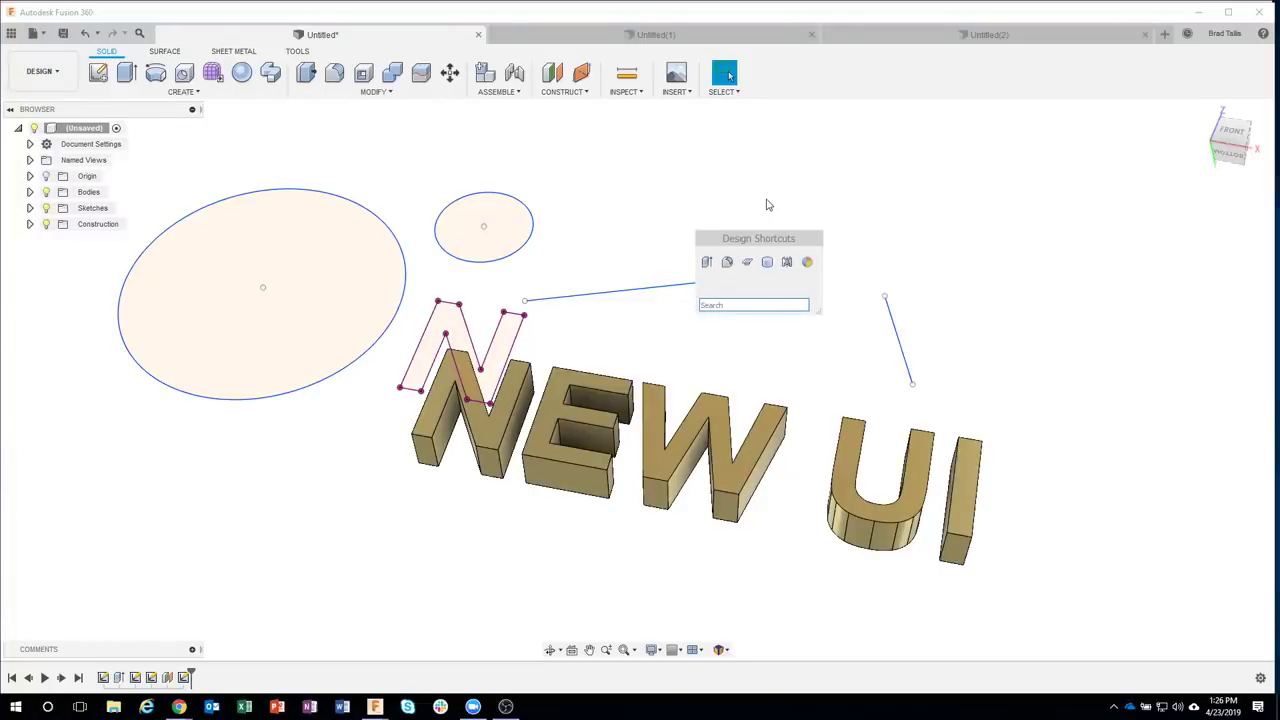
- Review the available workspaces, including the Drawing options, and bring up the Design Shortcuts box once more
{"action": "left_click", "coordinate": [40, 71]}
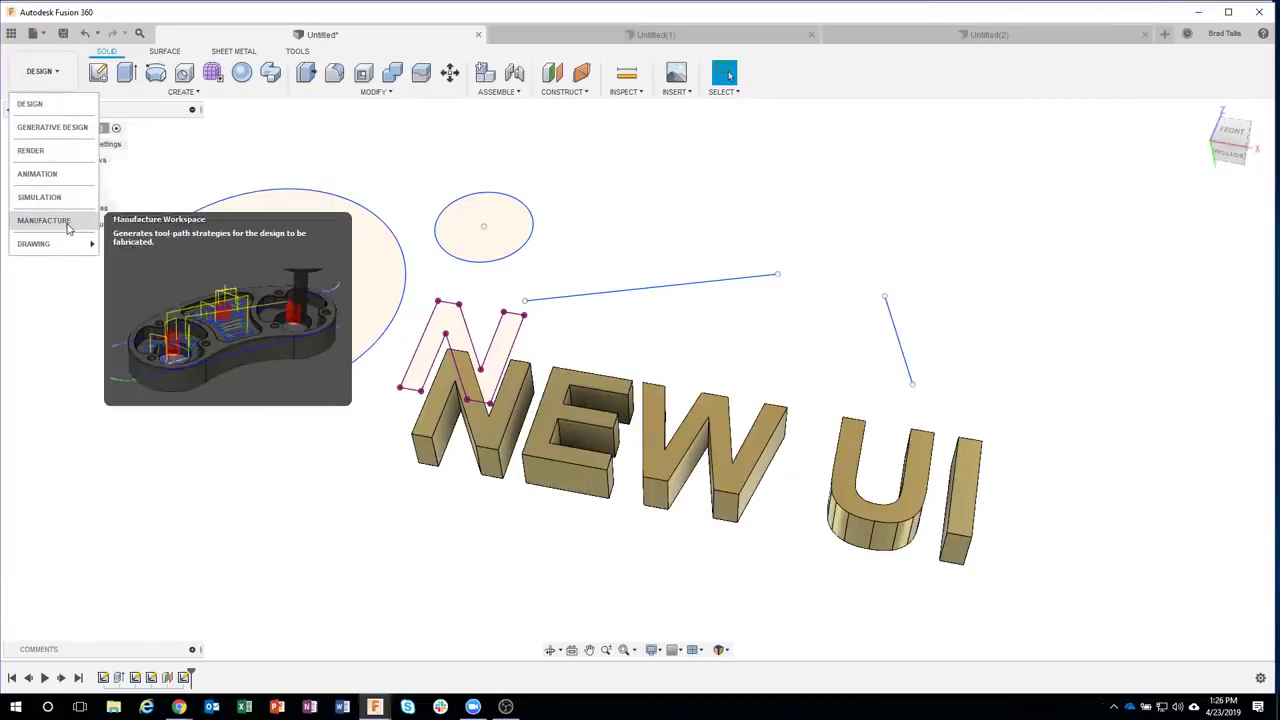
{"action": "mouse_move", "coordinate": [68, 248]}
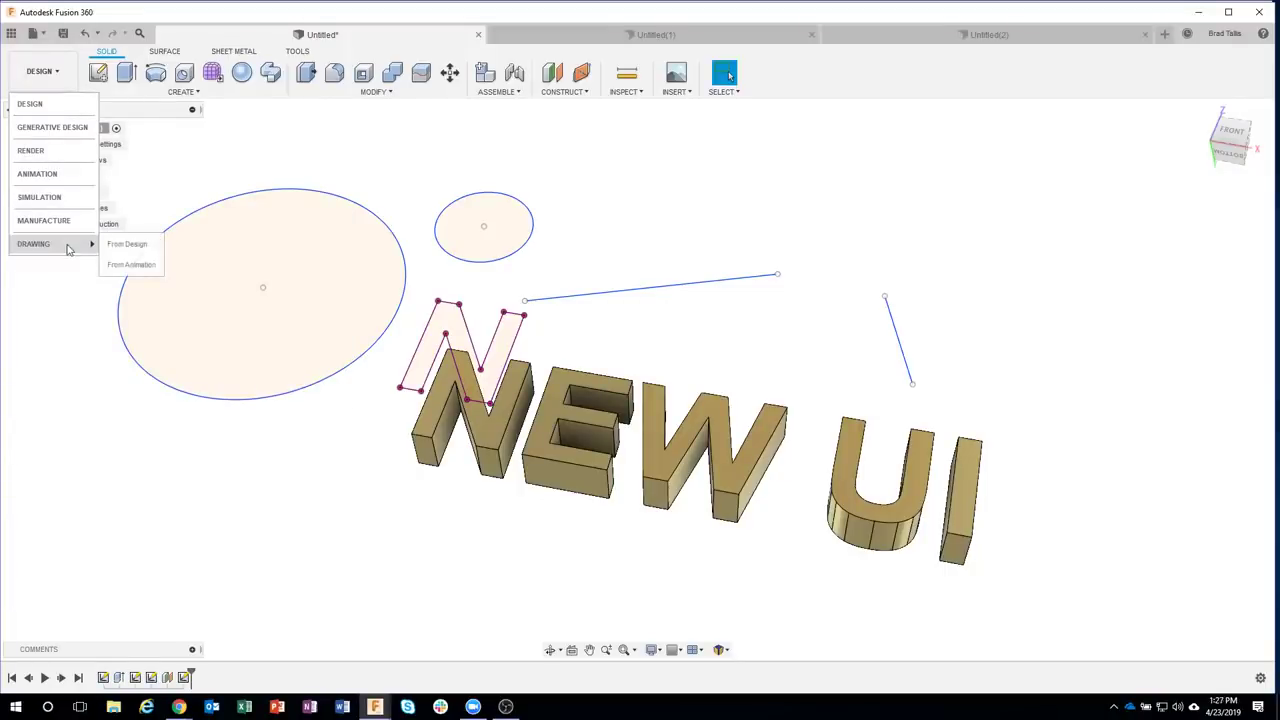
{"action": "left_click", "coordinate": [722, 212]}
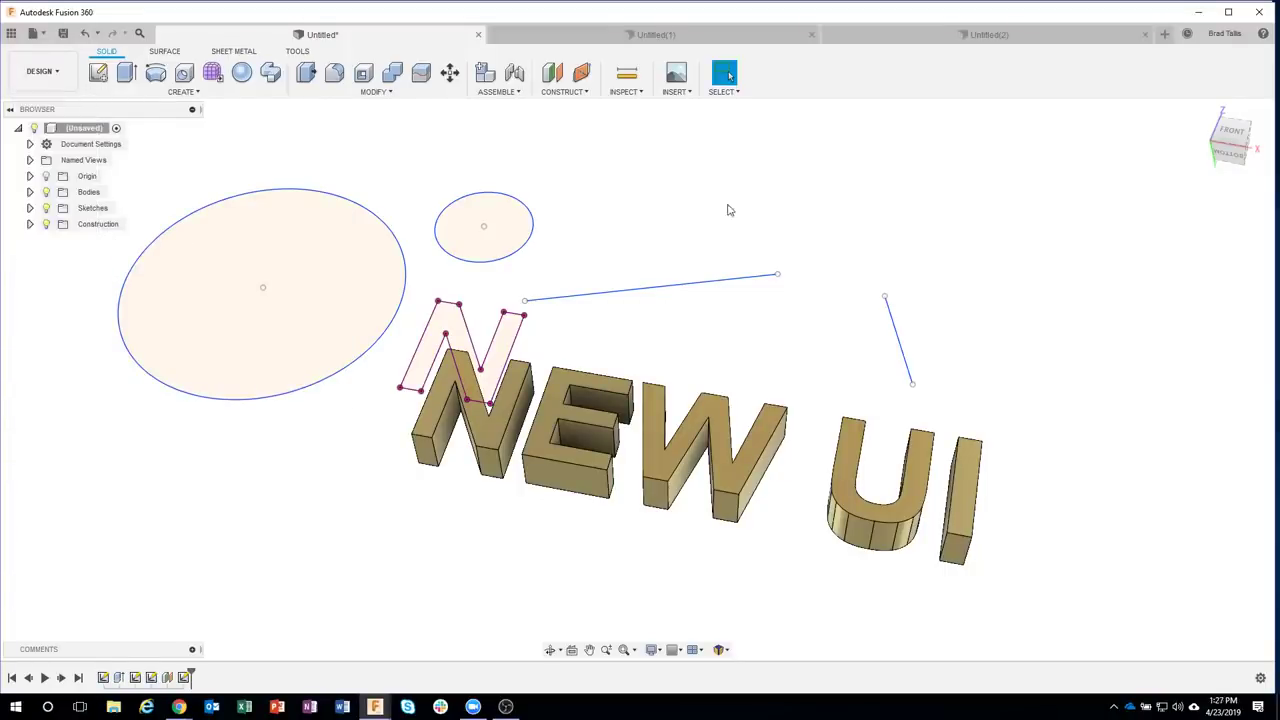
{"action": "key", "text": "s"}
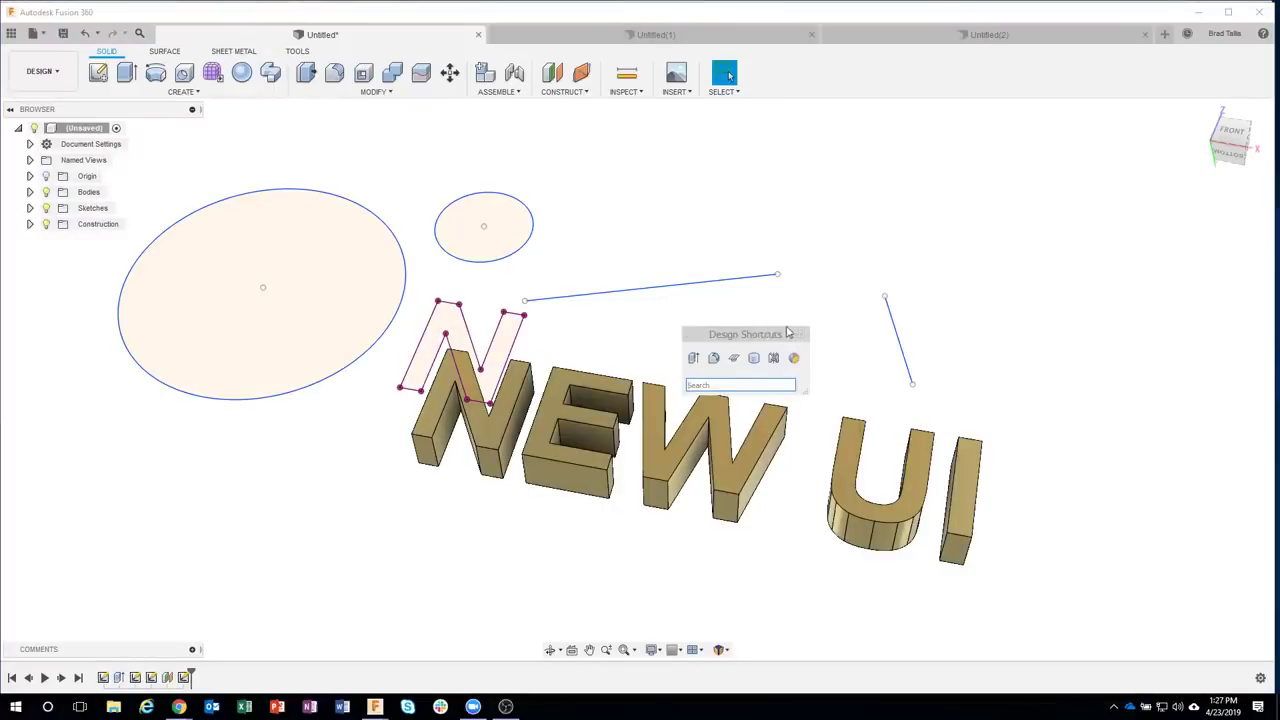
{"action": "left_click_drag", "start_coordinate": [790, 332], "coordinate": [813, 304]}
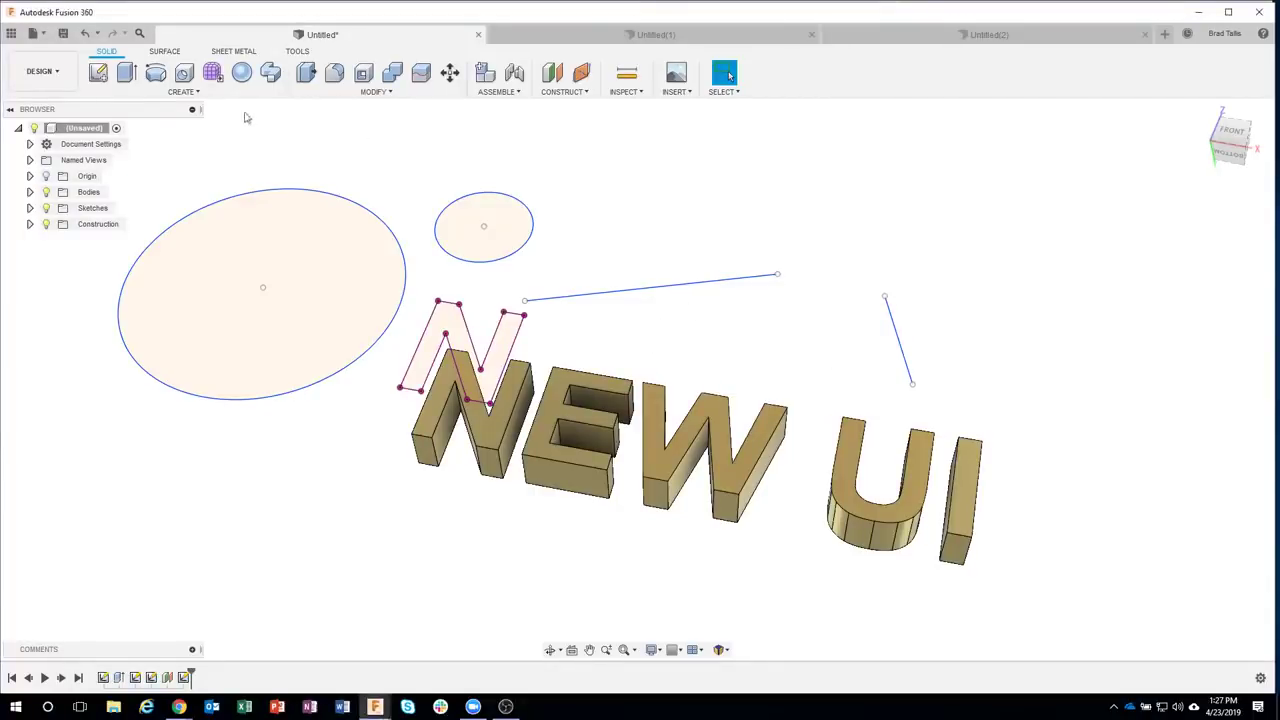
- Assign Ctrl+R as the keyboard shortcut for Revolve, trying R and Alt+R as alternatives before accepting
{"action": "left_click", "coordinate": [204, 97]}
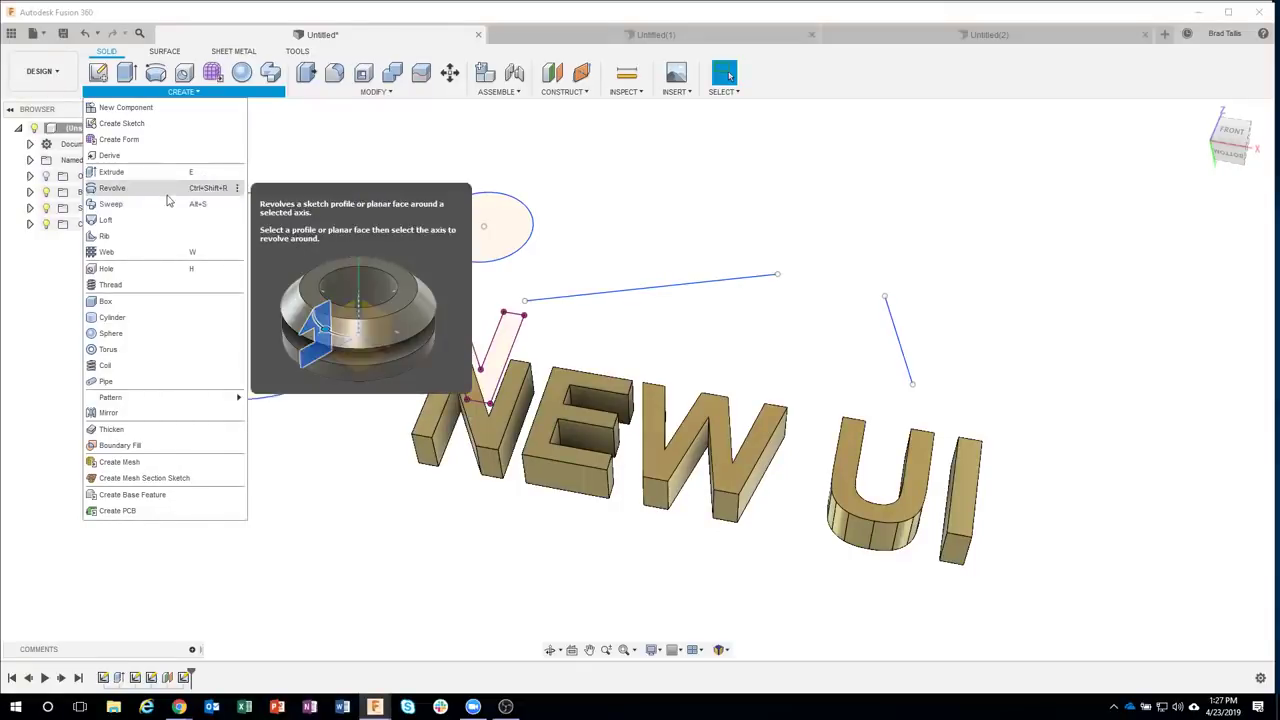
{"action": "left_click", "coordinate": [238, 189]}
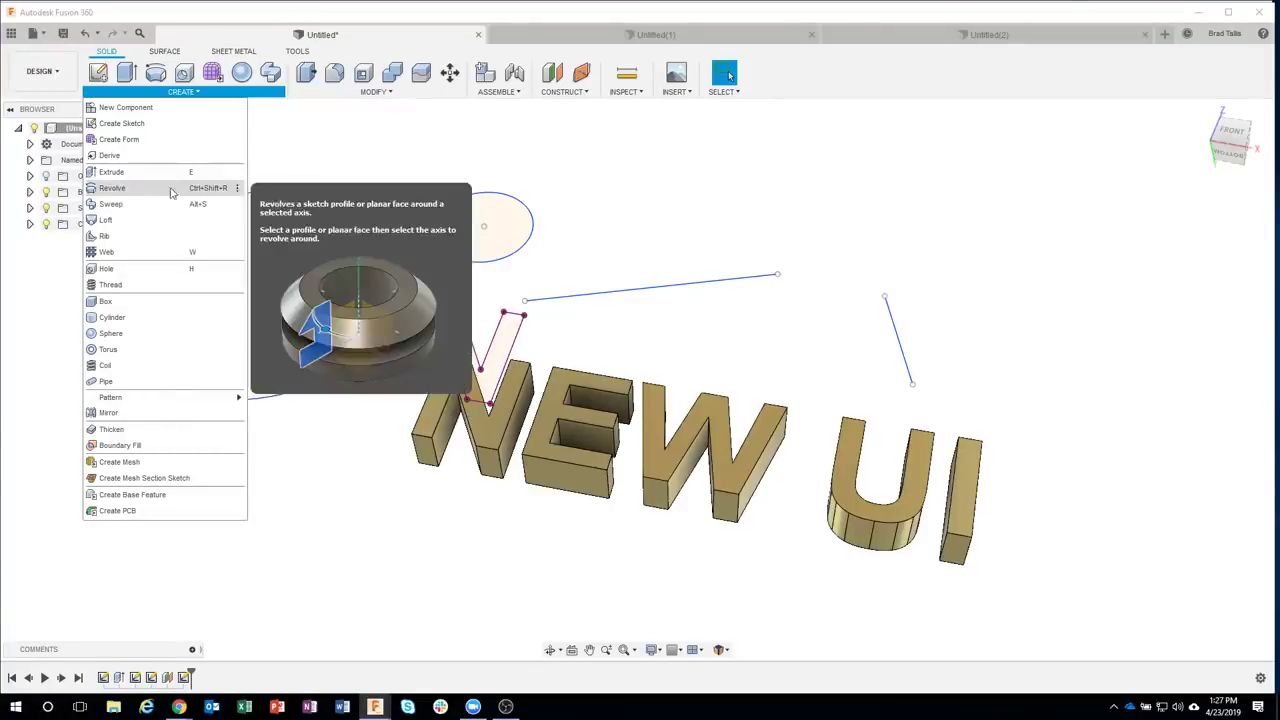
{"action": "left_click", "coordinate": [239, 189]}
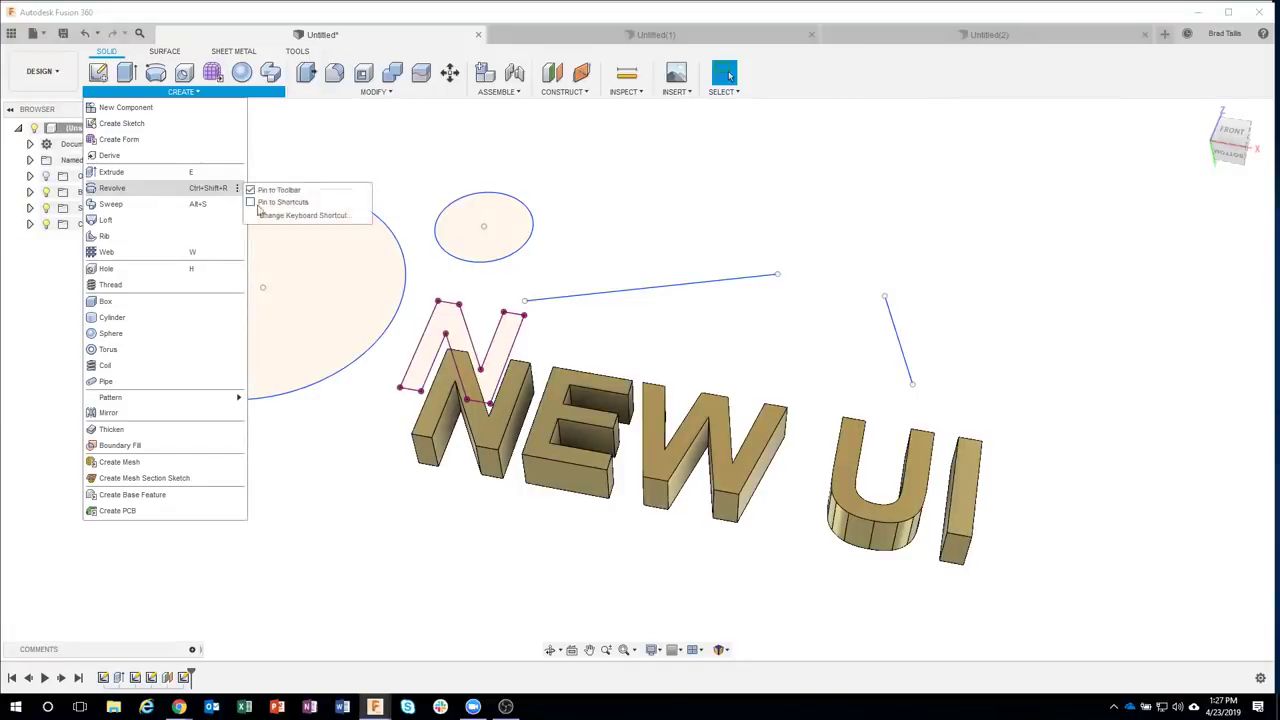
{"action": "left_click", "coordinate": [264, 214]}
{"action": "left_click_drag", "start_coordinate": [611, 258], "coordinate": [574, 157]}
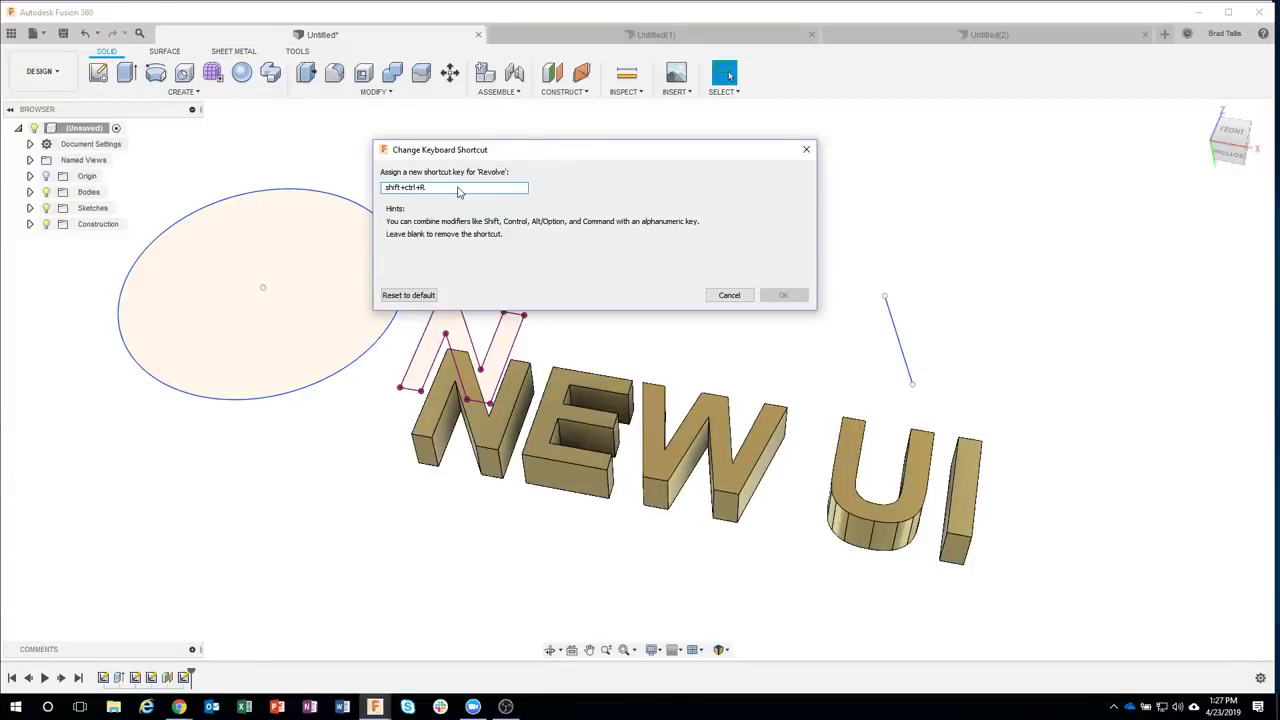
{"action": "key", "text": "r"}
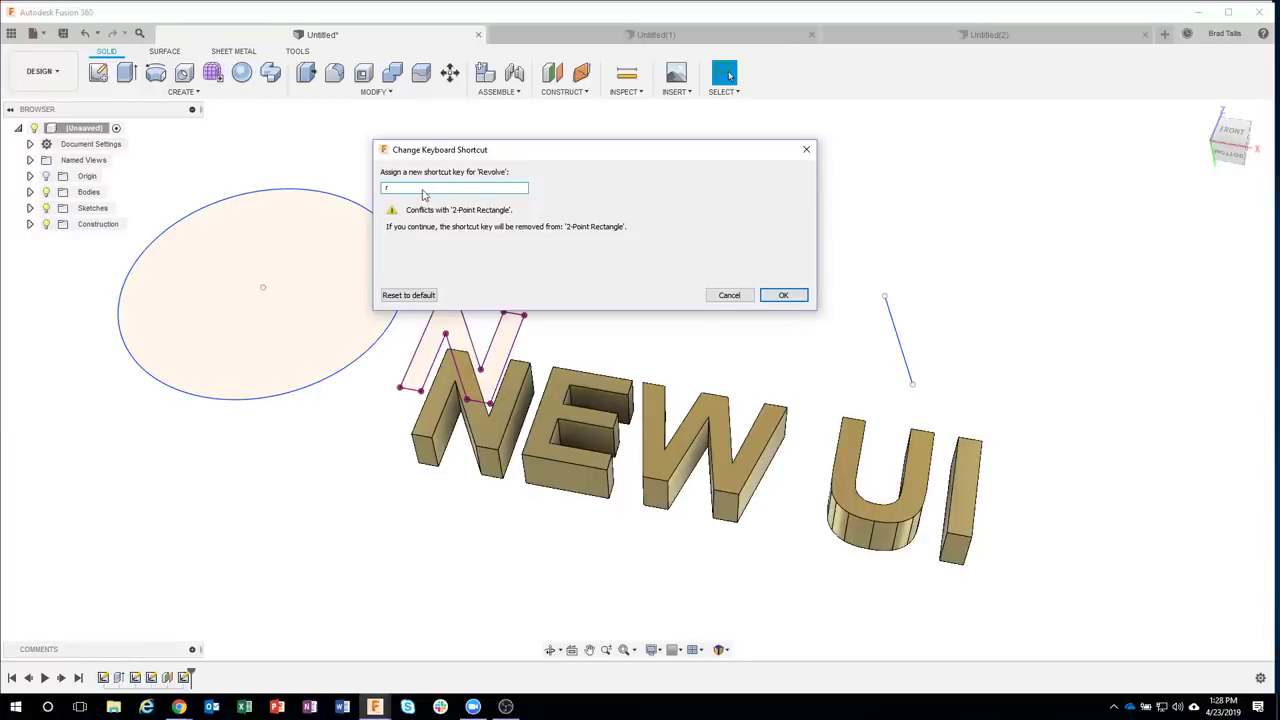
{"action": "key", "text": "ctrl+r"}
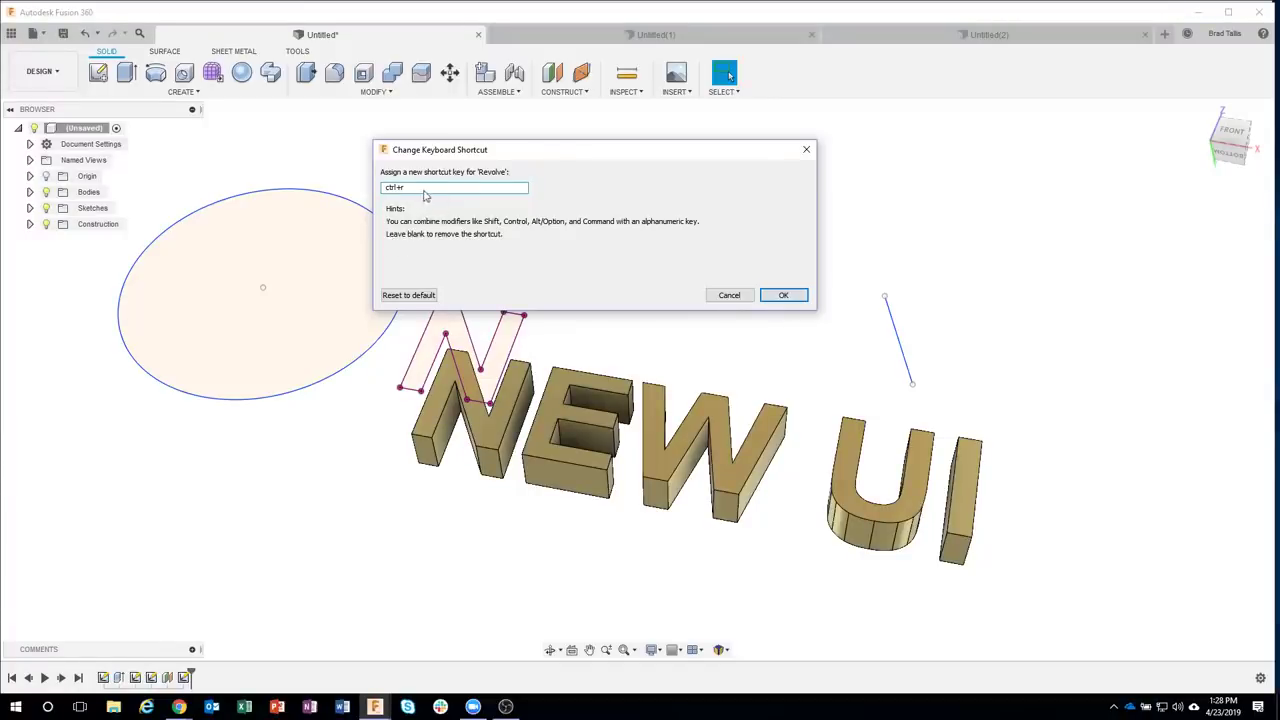
{"action": "key", "text": "alt+r"}
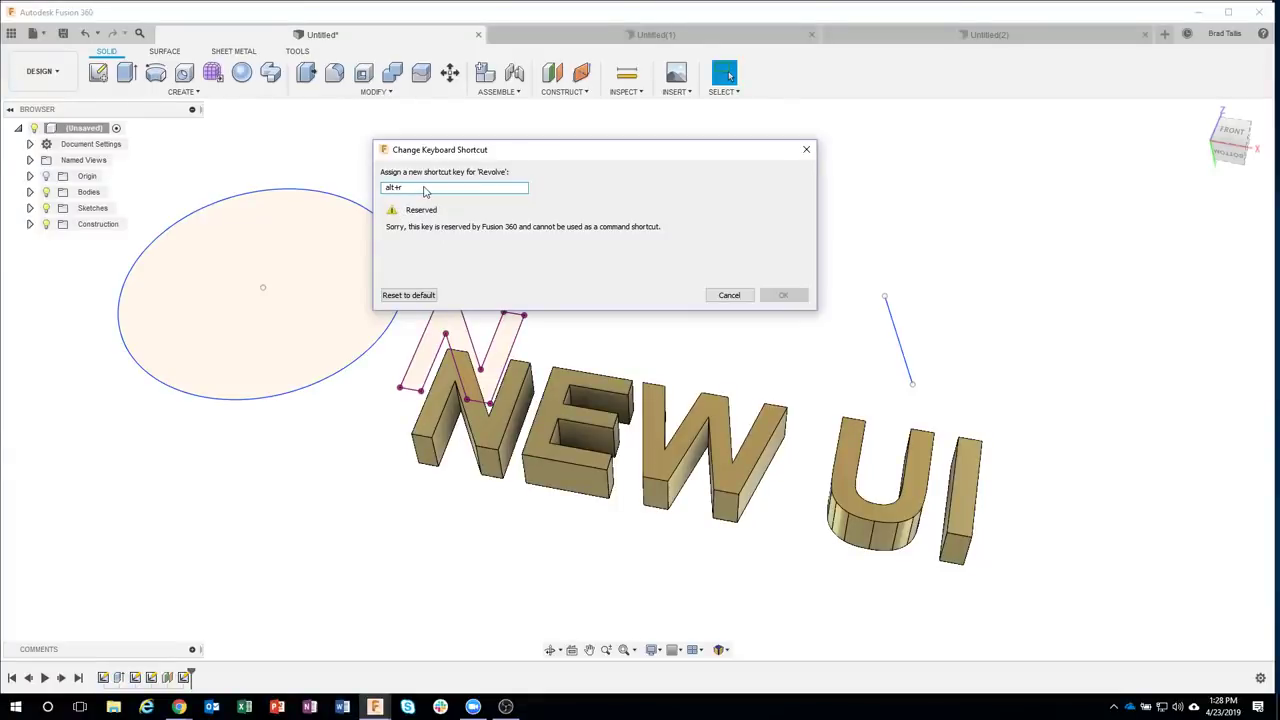
{"action": "key", "text": "ctrl+r"}
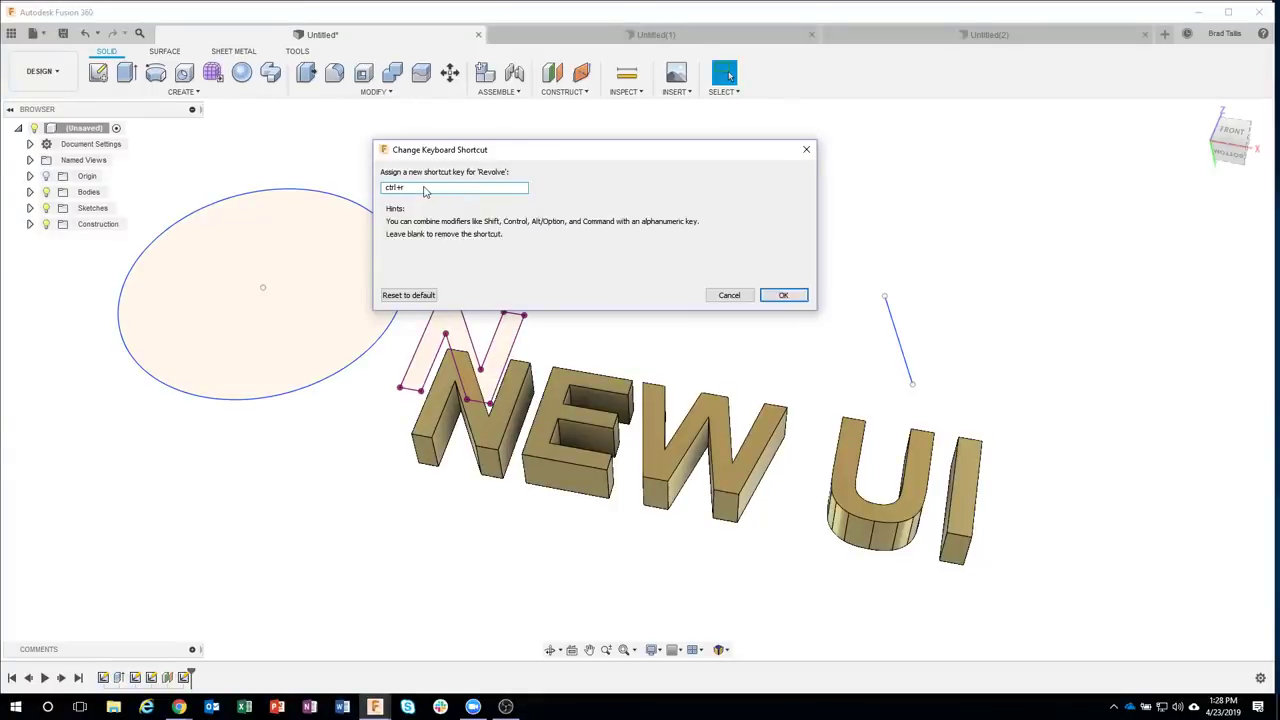
{"action": "key", "text": "shift+r"}
{"action": "key", "text": "ctrl"}
{"action": "left_click", "coordinate": [779, 295]}
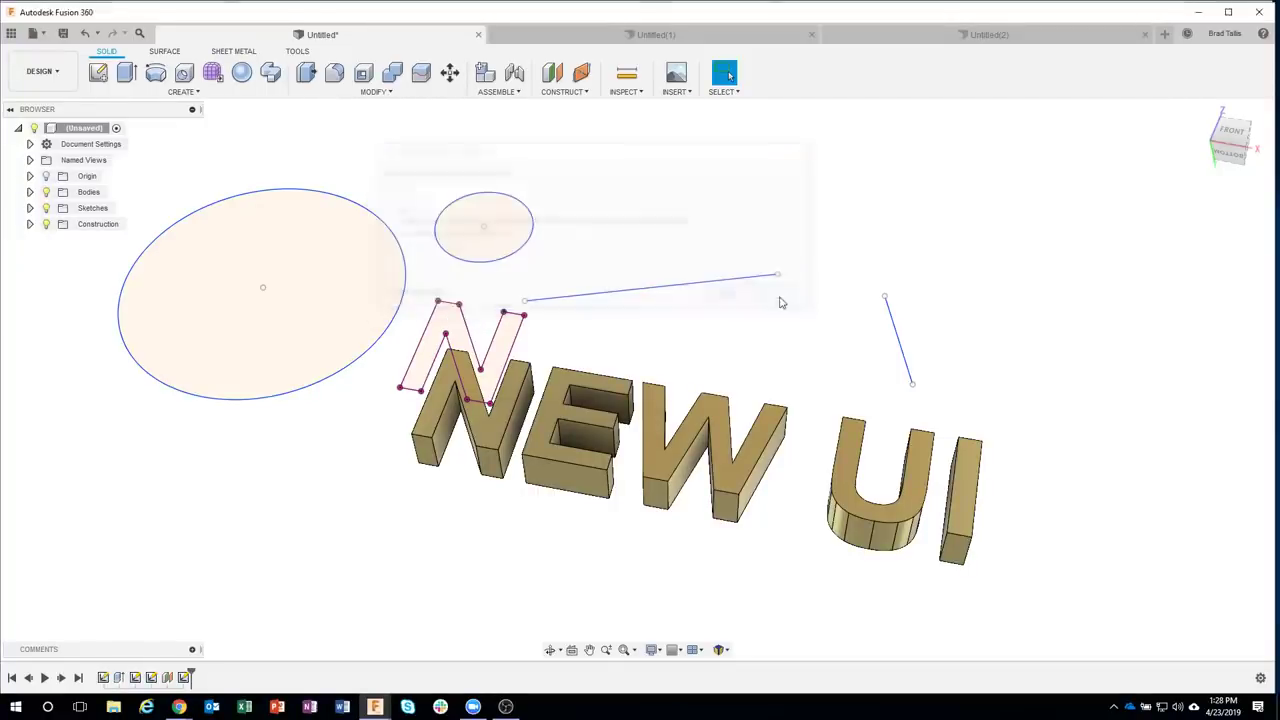
- Assign Shift+P as the keyboard shortcut for the Rectangular Pattern command, trying plain P as an alternative before accepting
{"action": "left_click", "coordinate": [165, 100]}
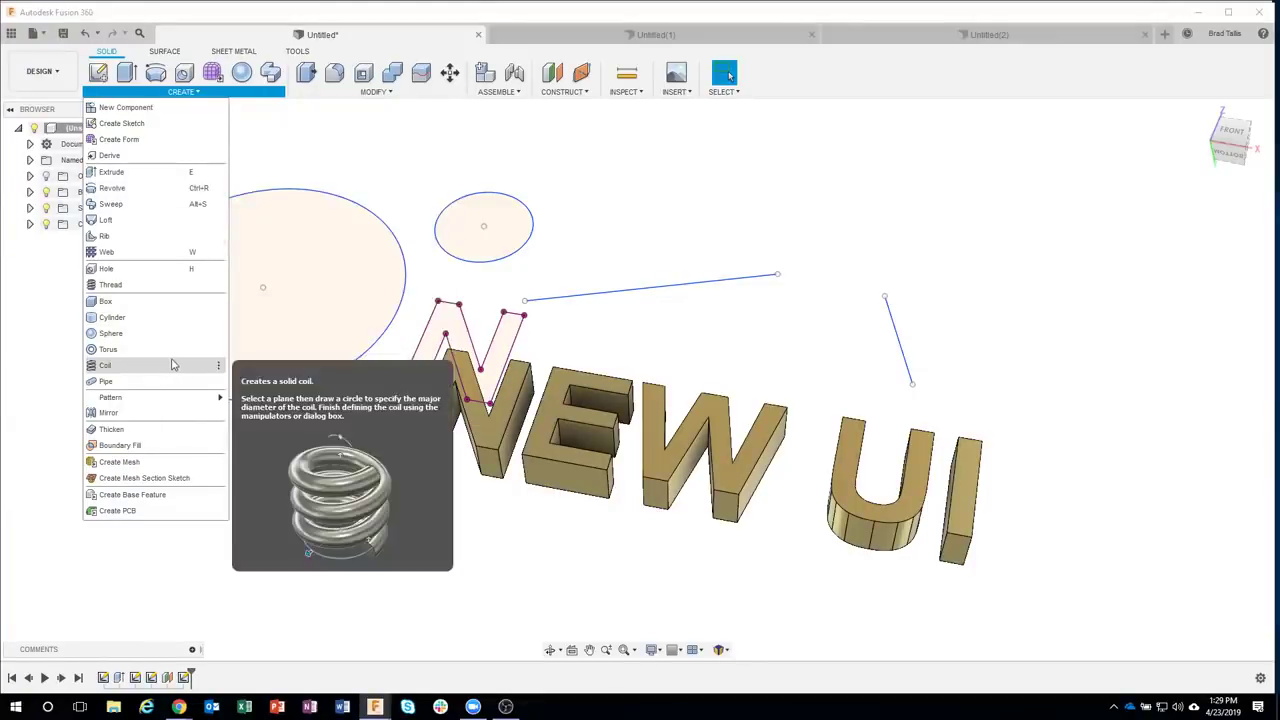
{"action": "mouse_move", "coordinate": [165, 400]}
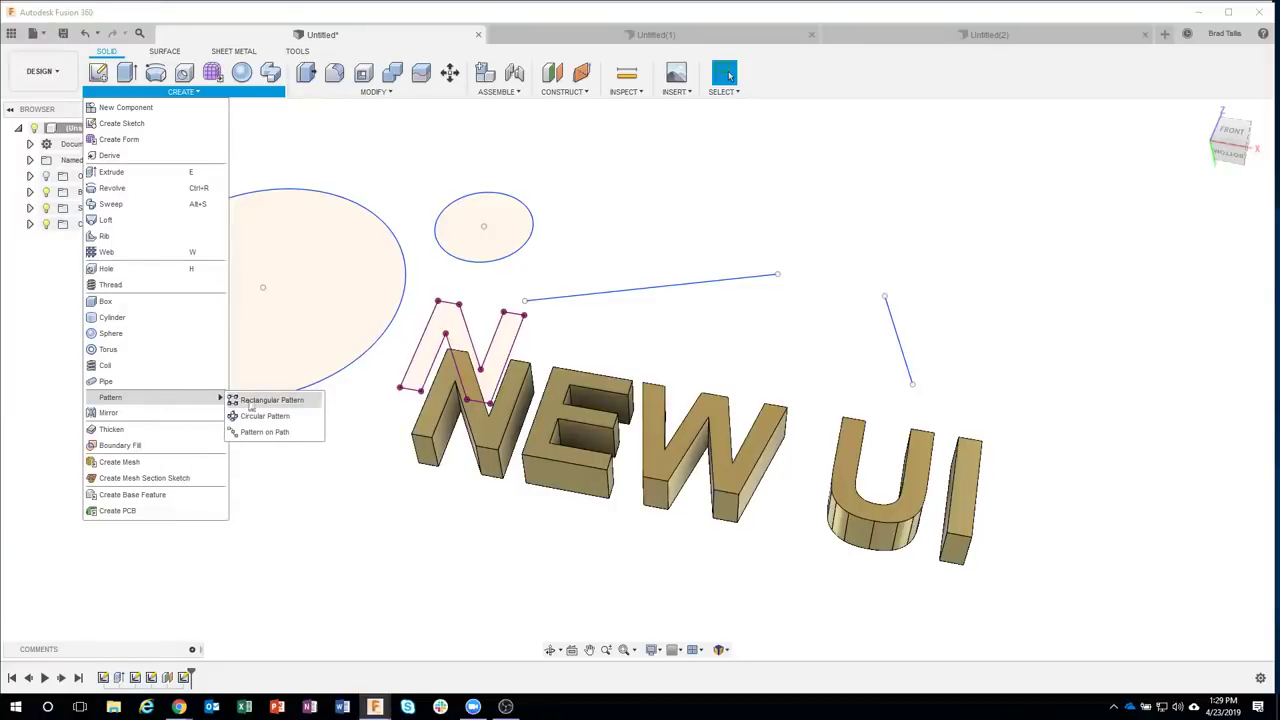
{"action": "left_click", "coordinate": [318, 400]}
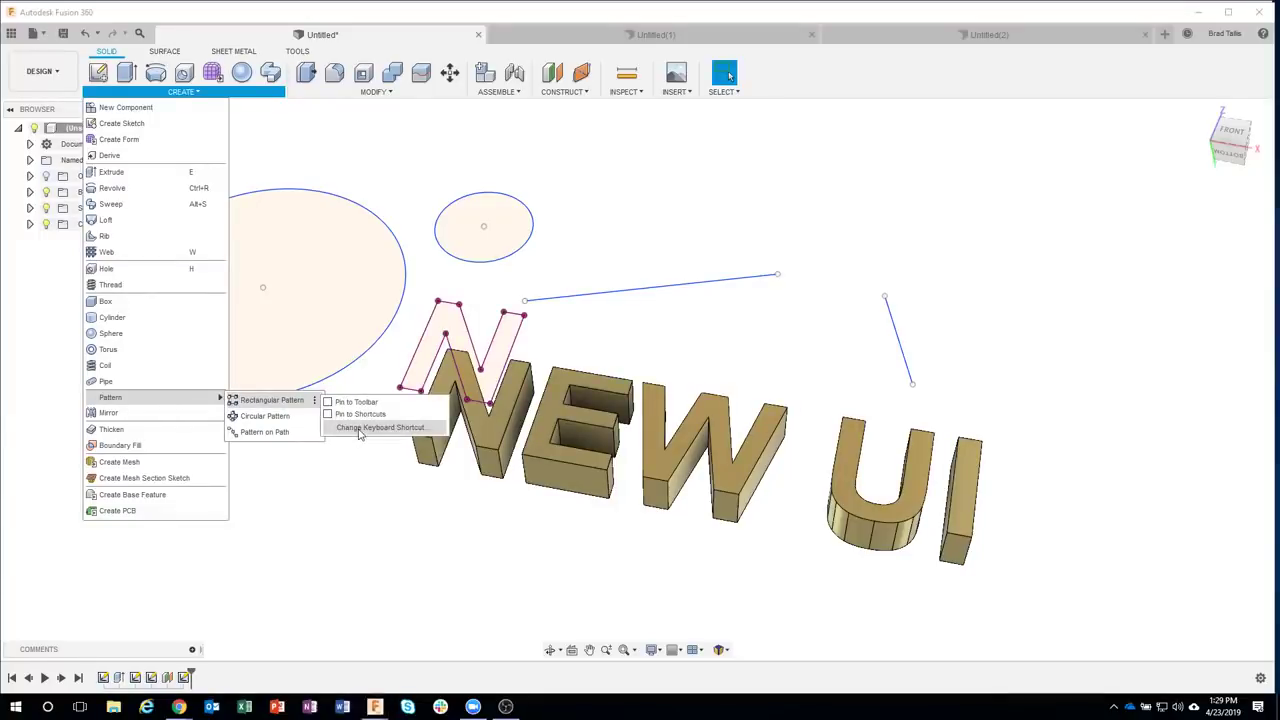
{"action": "left_click", "coordinate": [362, 428]}
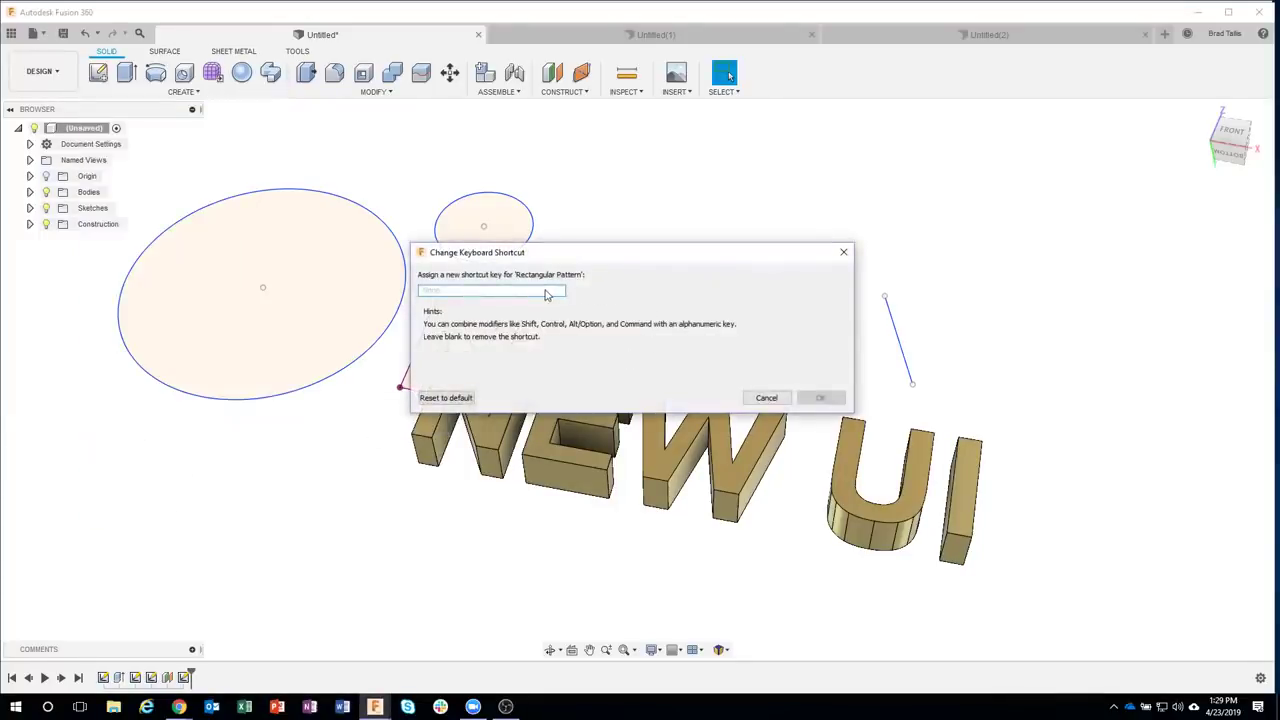
{"action": "key", "text": "shift"}
{"action": "key", "text": "shift+p"}
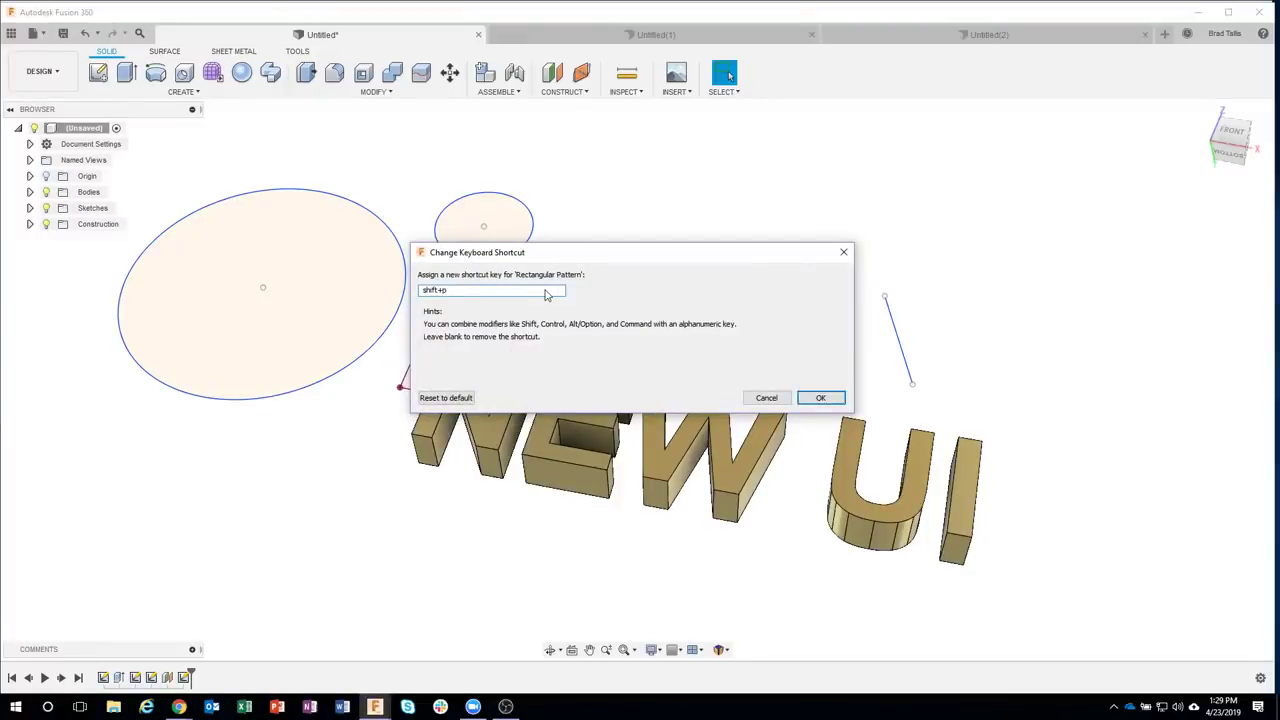
{"action": "key", "text": "p"}
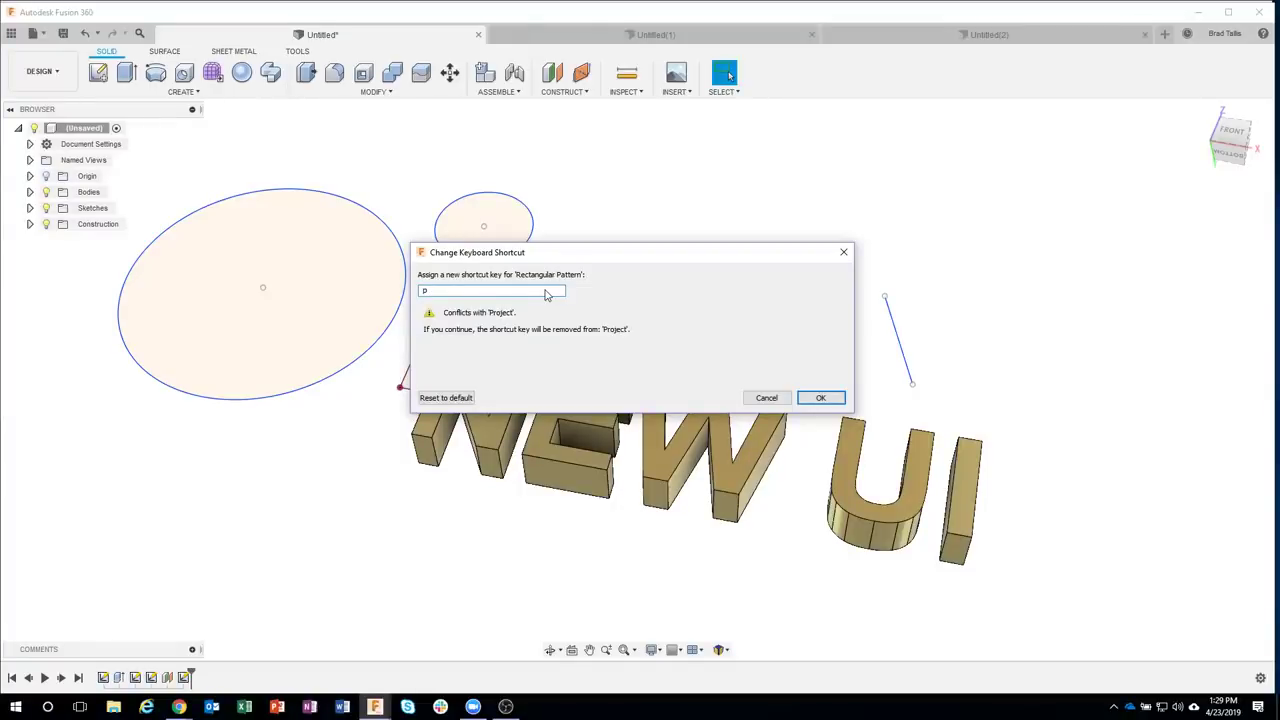
{"action": "key", "text": "shift+p"}
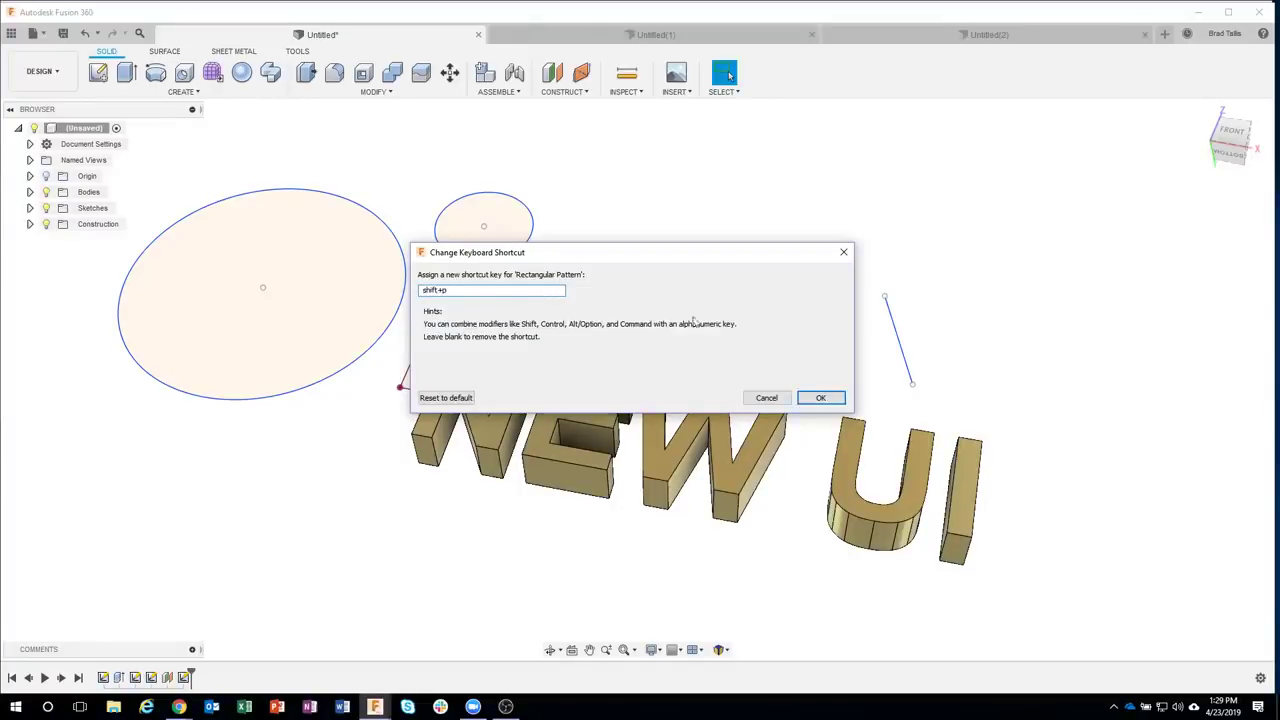
{"action": "left_click", "coordinate": [820, 397]}
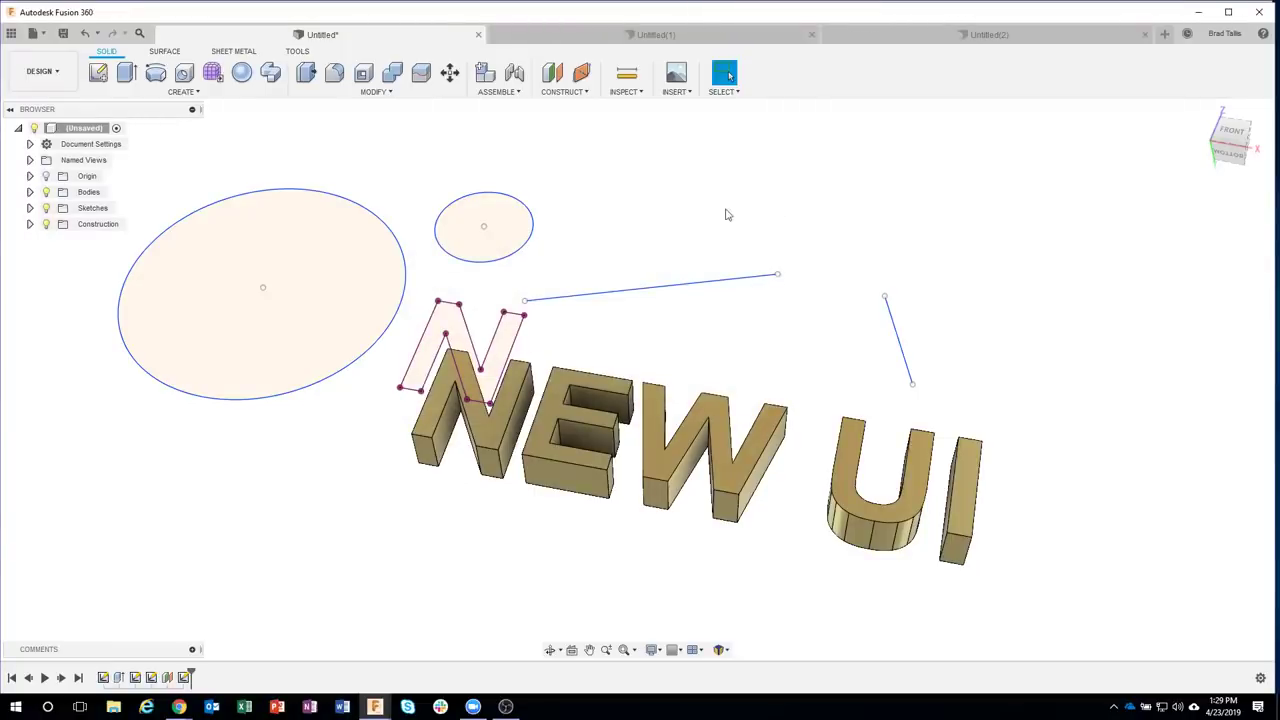
- Test the new shortcut by starting Rectangular Pattern, and cancel the command without patterning anything
{"action": "key", "text": "shift+p"}
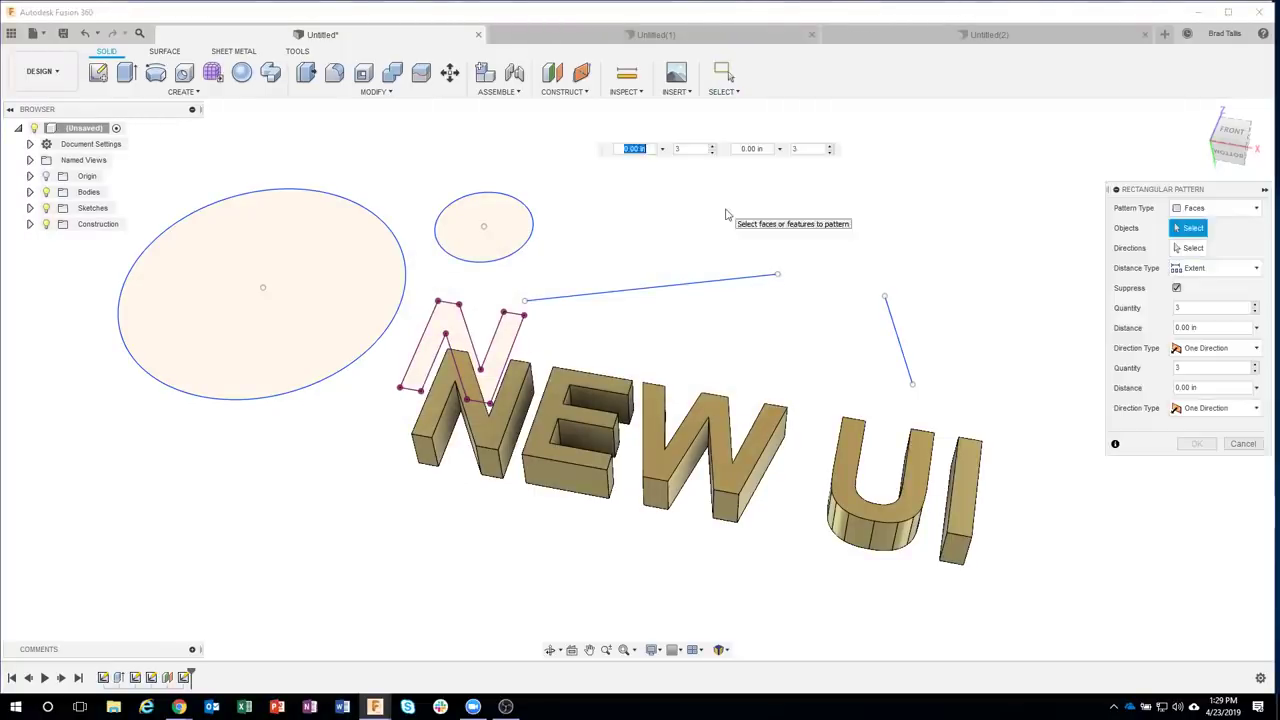
{"action": "left_click_drag", "start_coordinate": [1163, 189], "coordinate": [1017, 148]}
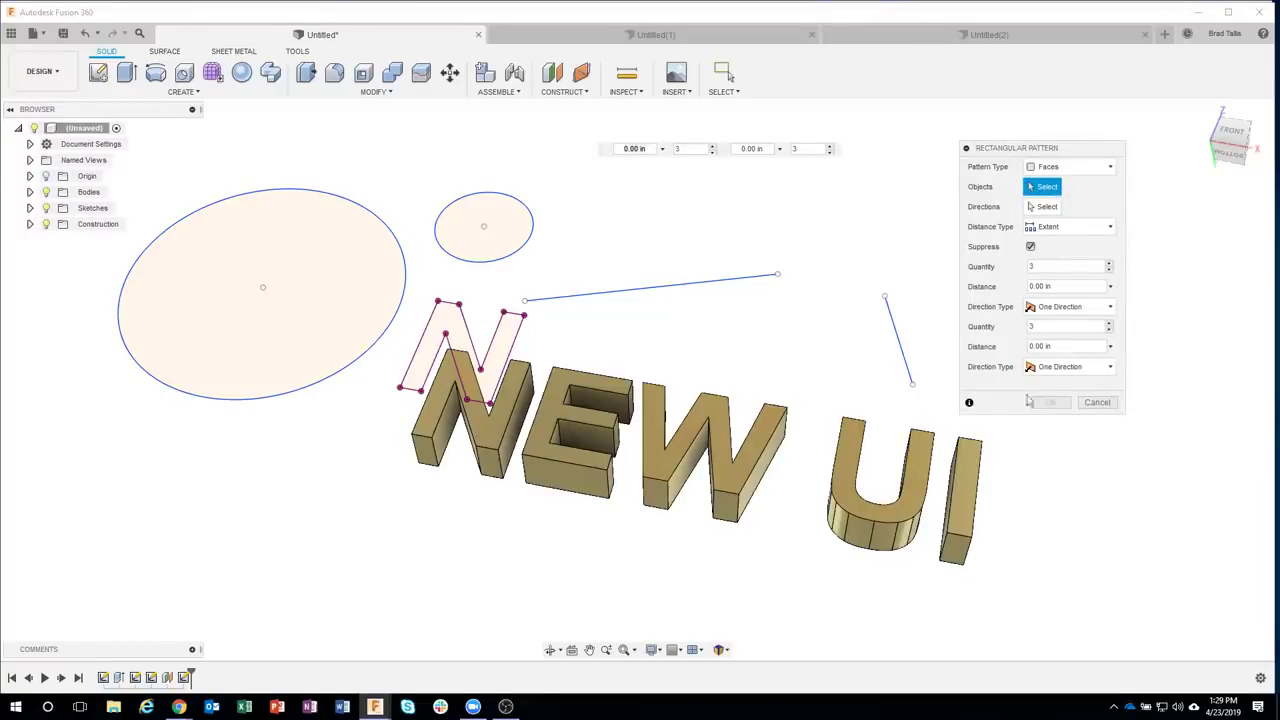
{"action": "left_click", "coordinate": [1088, 407]}
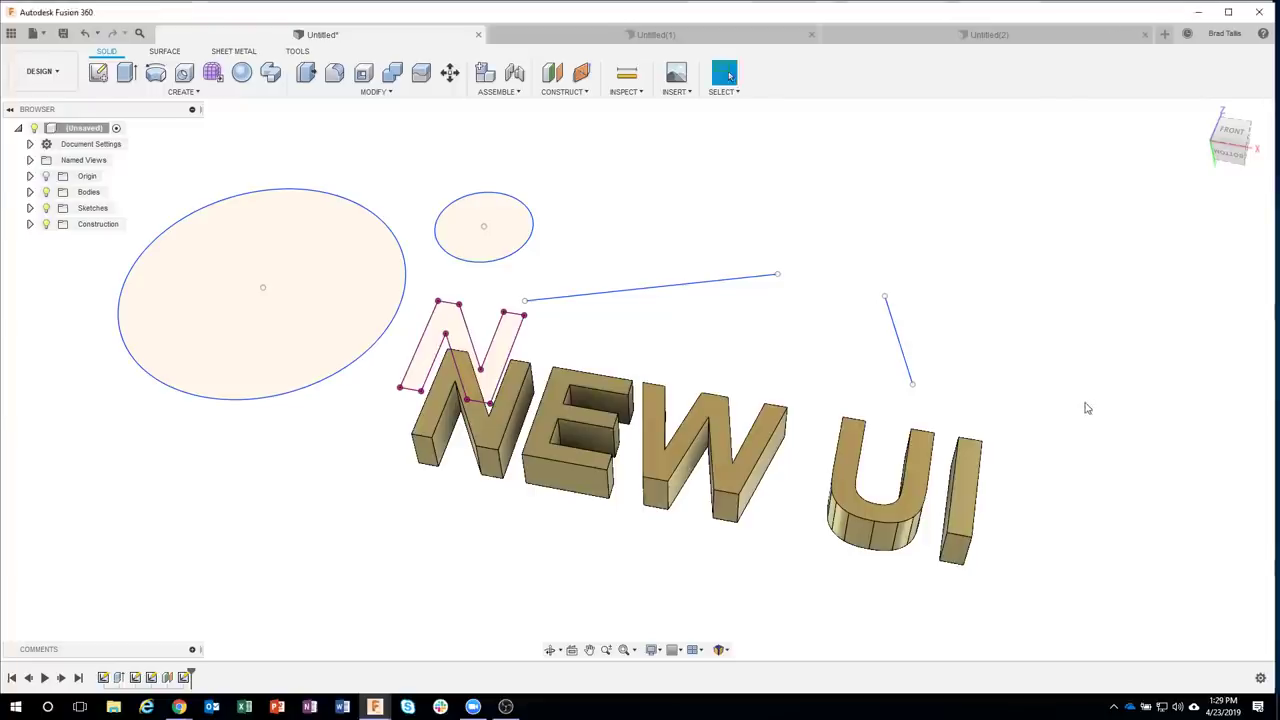